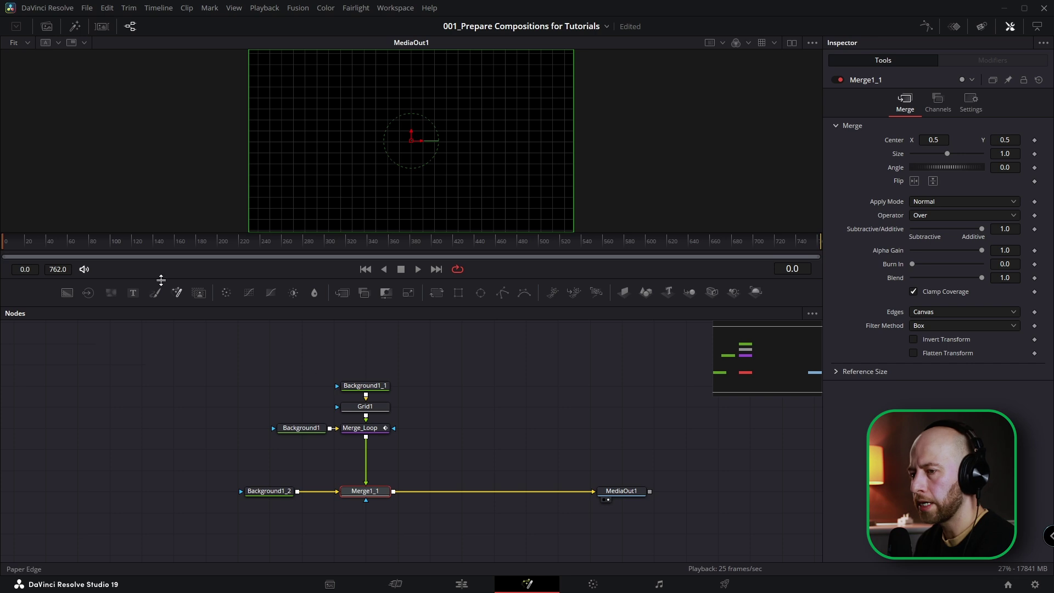
Look through the saved background presets in the Moje folder of the Fusion templates
left_click(74, 28)
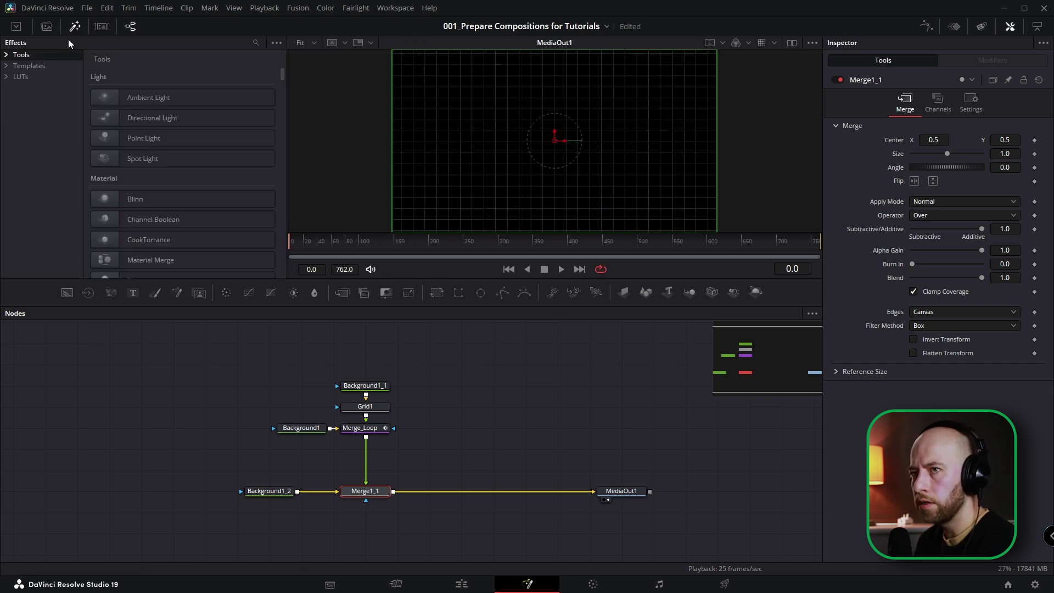
left_click(17, 88)
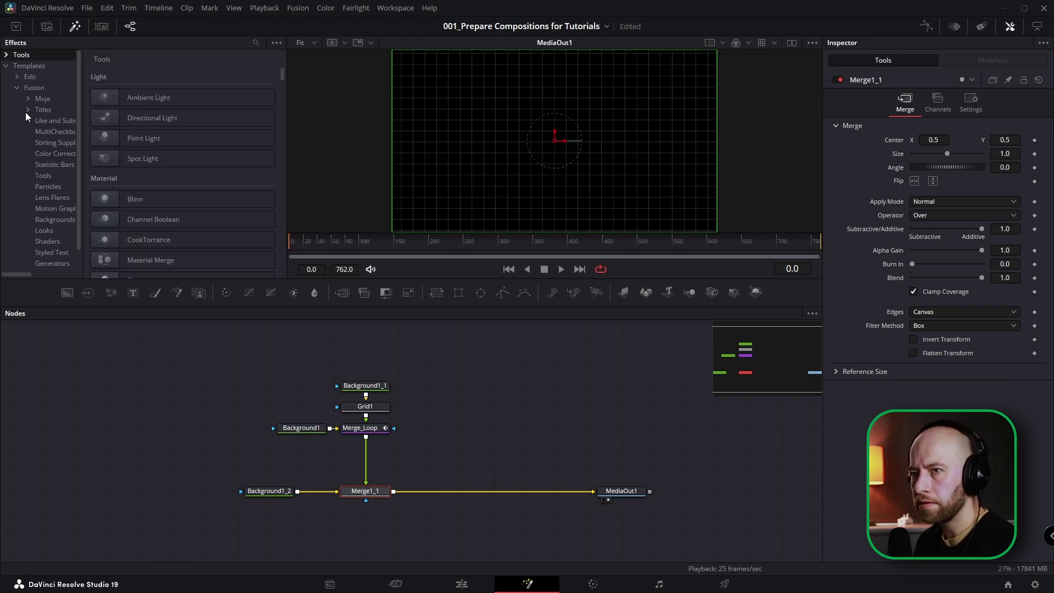
left_click(28, 99)
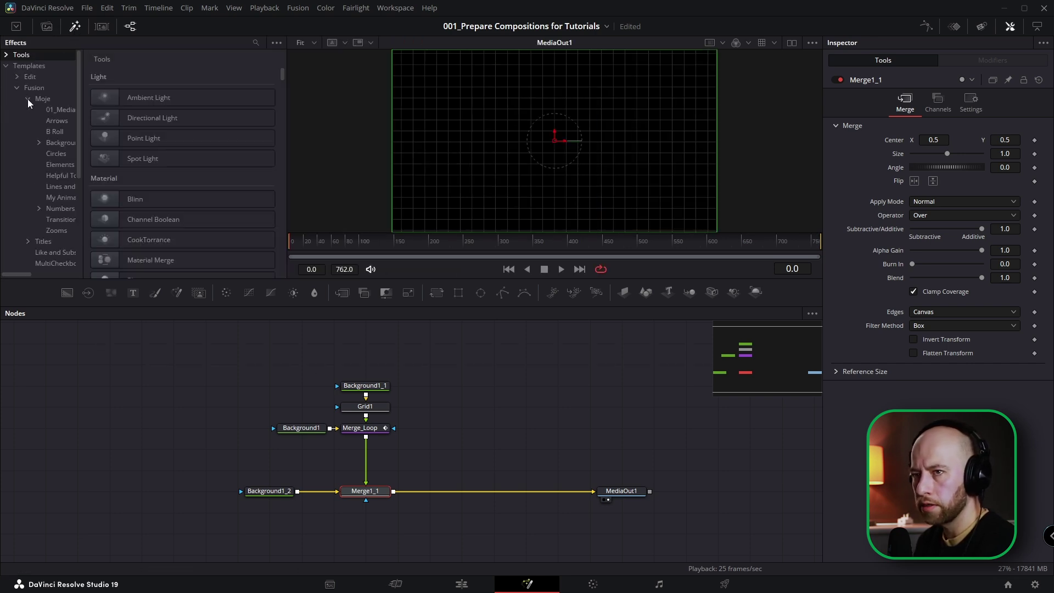
left_click(55, 143)
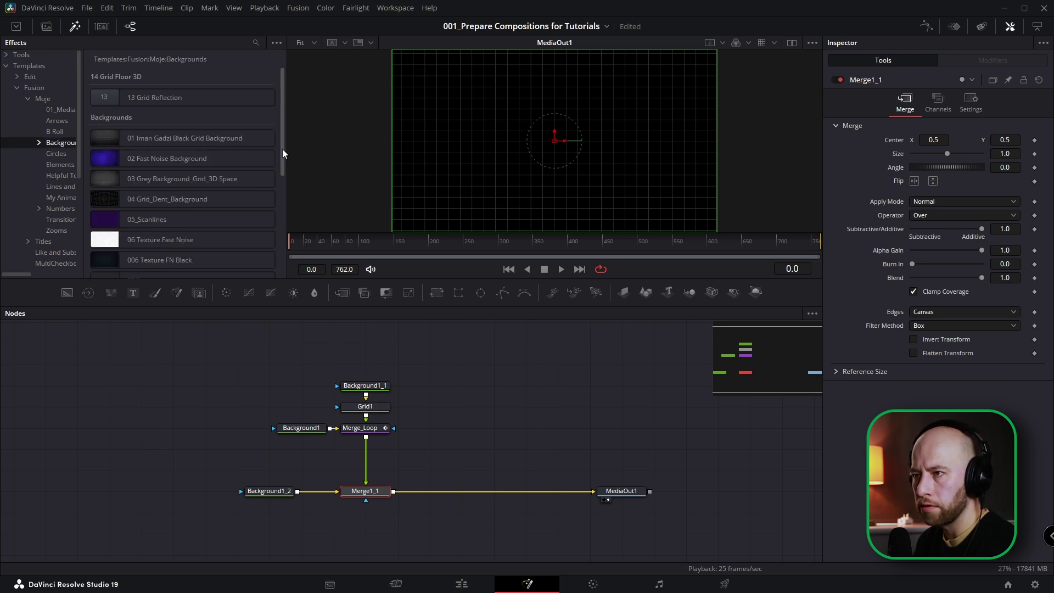
left_click_drag(282, 143, 282, 199)
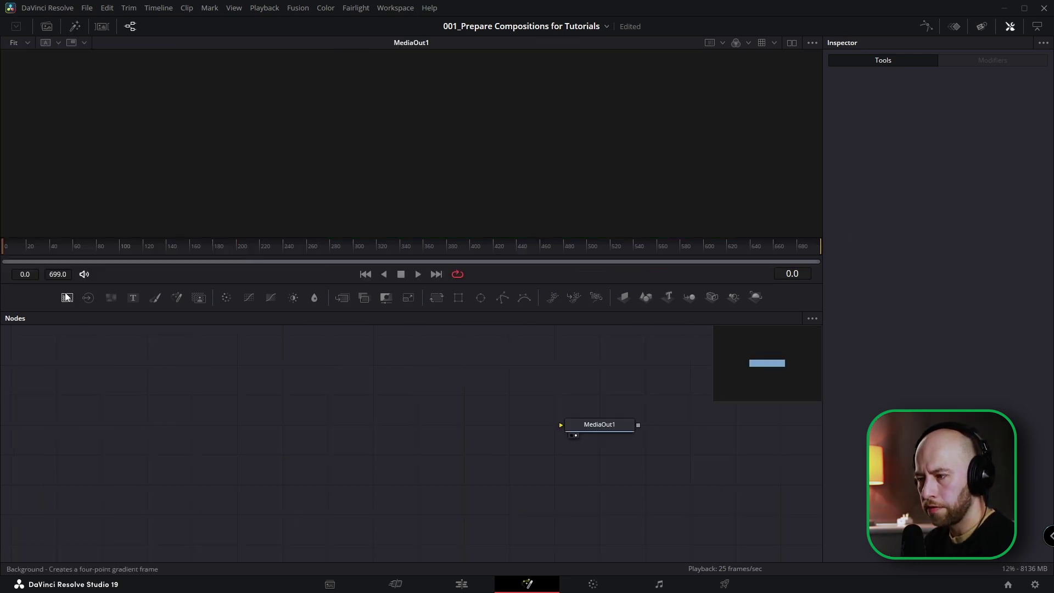
Feed a Background node into MediaOut1 and merge a second Background with a Grid node over it
left_click_drag(67, 297, 569, 430)
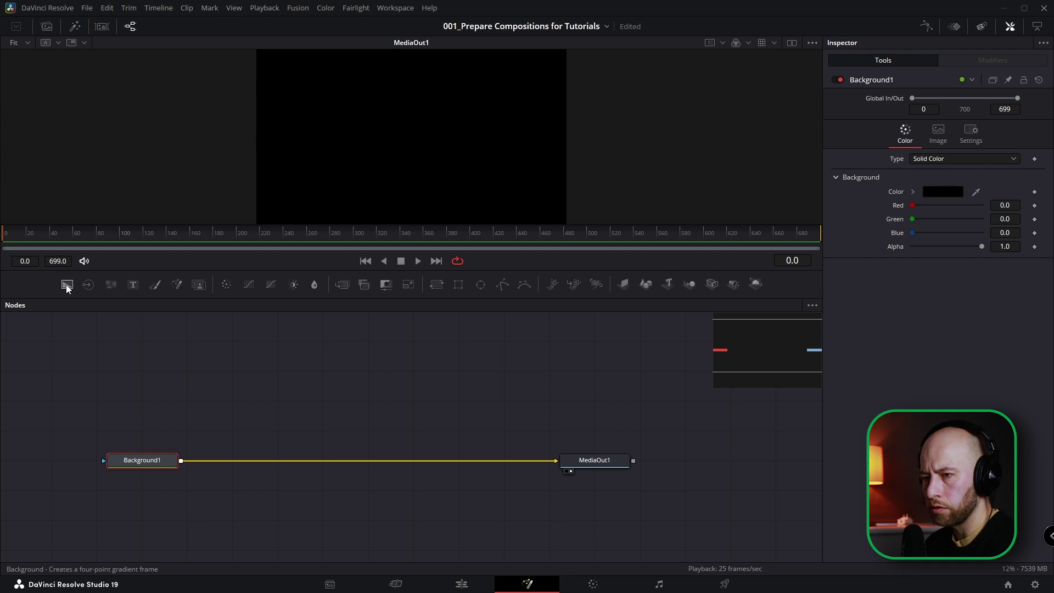
left_click_drag(67, 286, 254, 350)
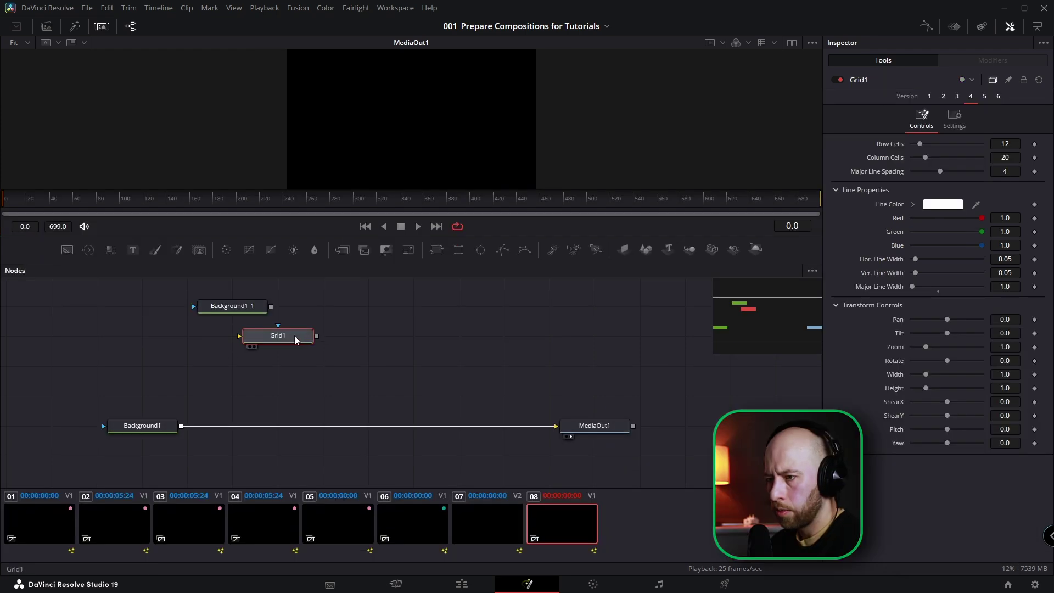
left_click_drag(308, 333, 201, 337)
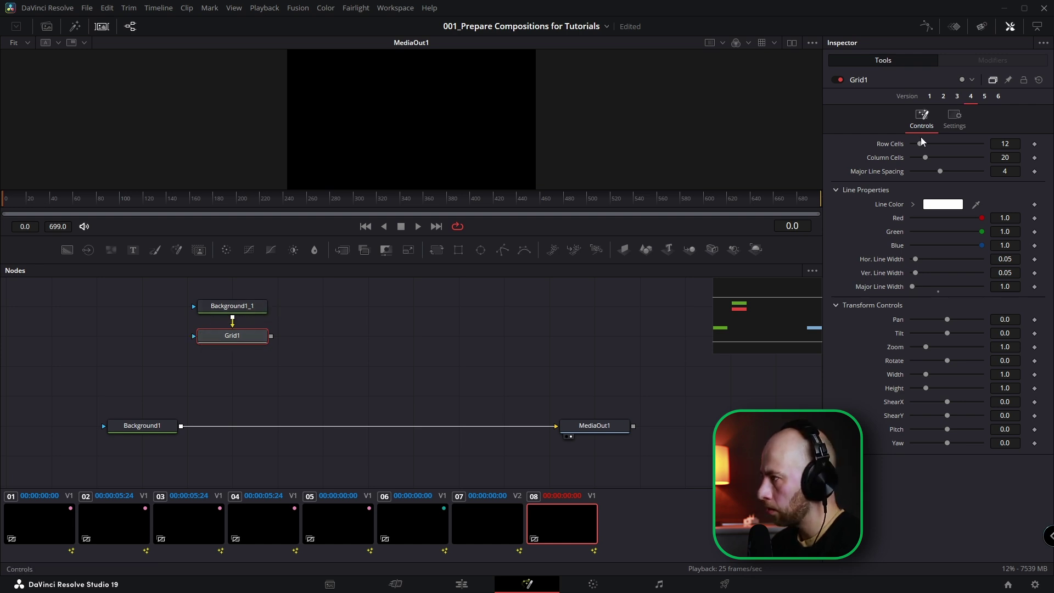
left_click_drag(271, 335, 253, 371)
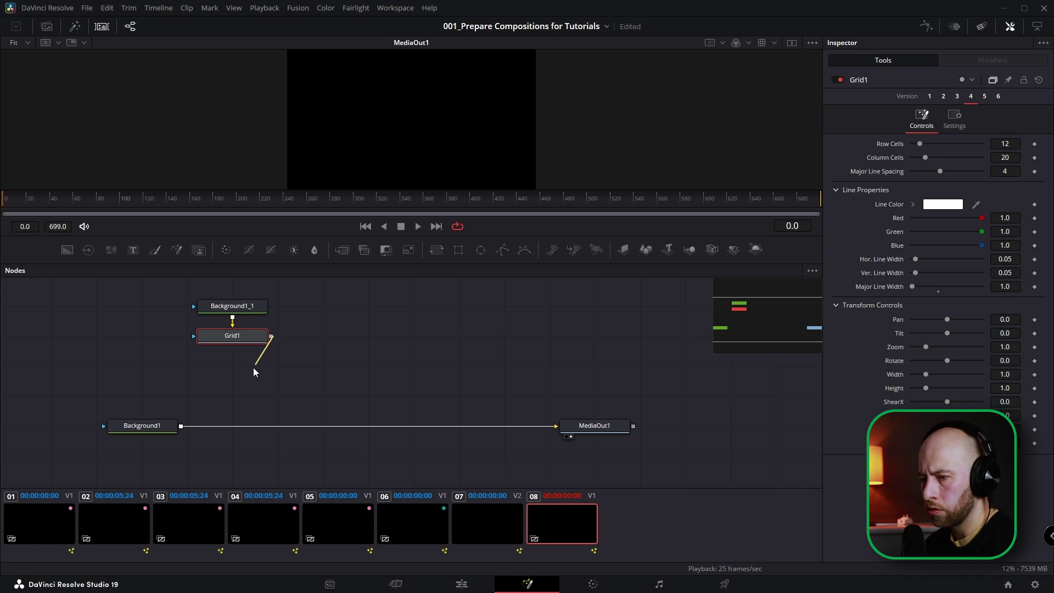
left_click_drag(215, 408, 181, 427)
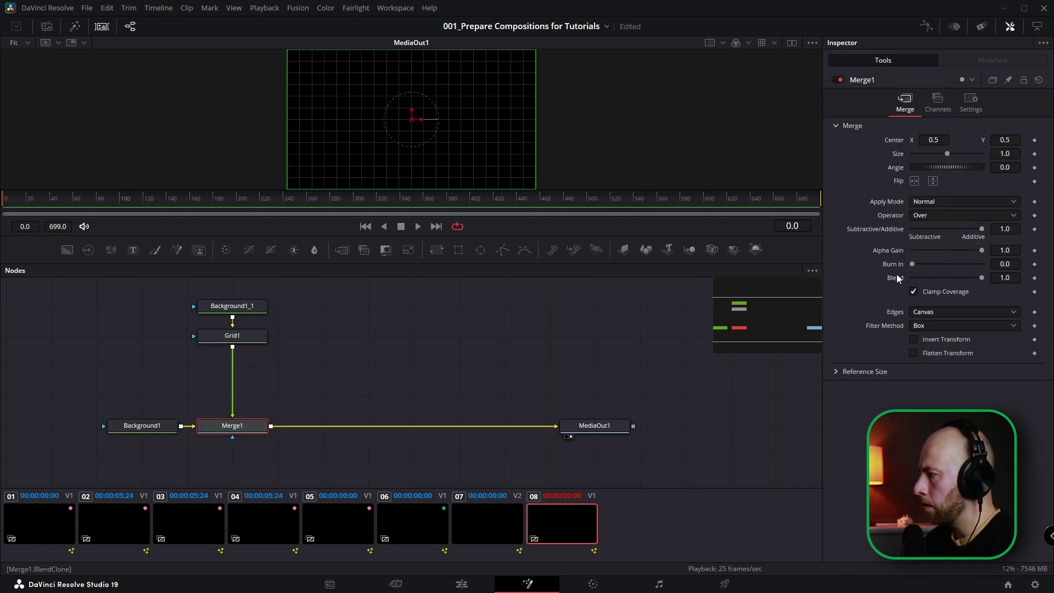
Set Merge1's Edges to Mirror, then try shifting its vertical center and reset the Center
left_click(941, 314)
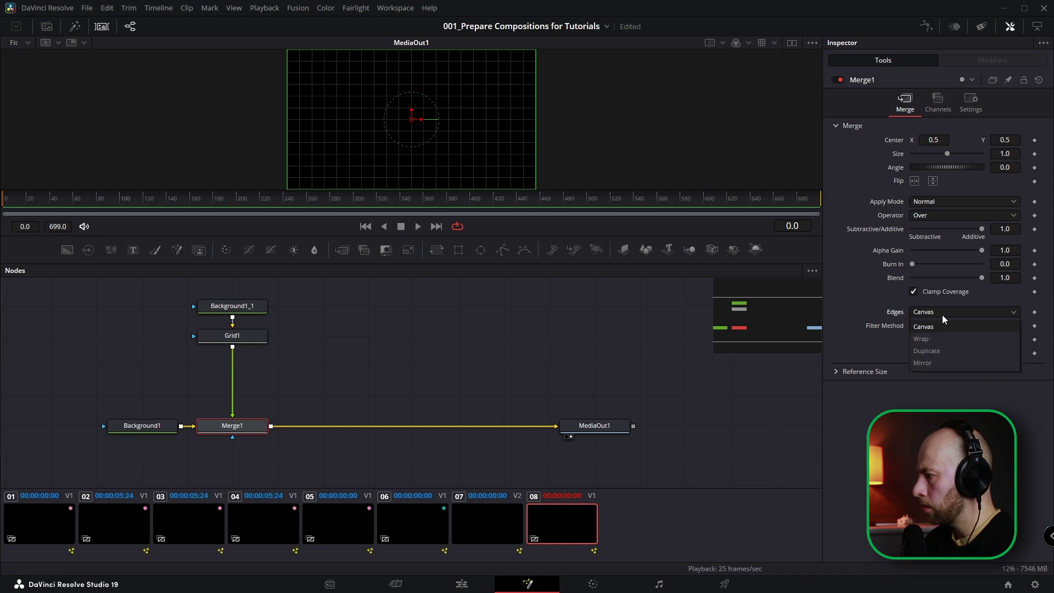
left_click(928, 364)
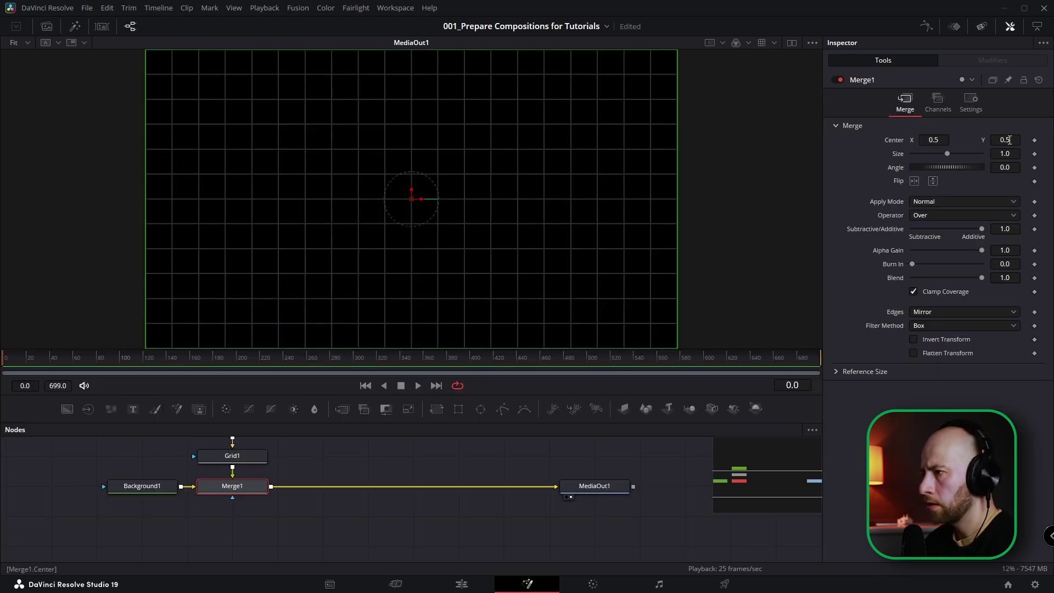
left_click_drag(1010, 140, 969, 140)
double_click(894, 141)
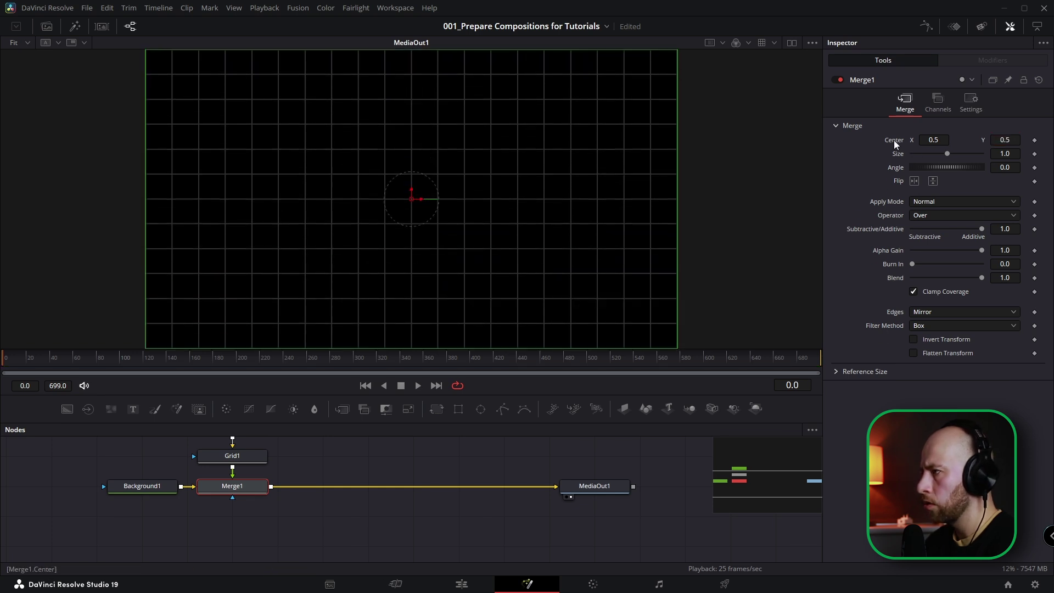
left_click_drag(100, 354, 55, 352)
left_click_drag(259, 498, 240, 543)
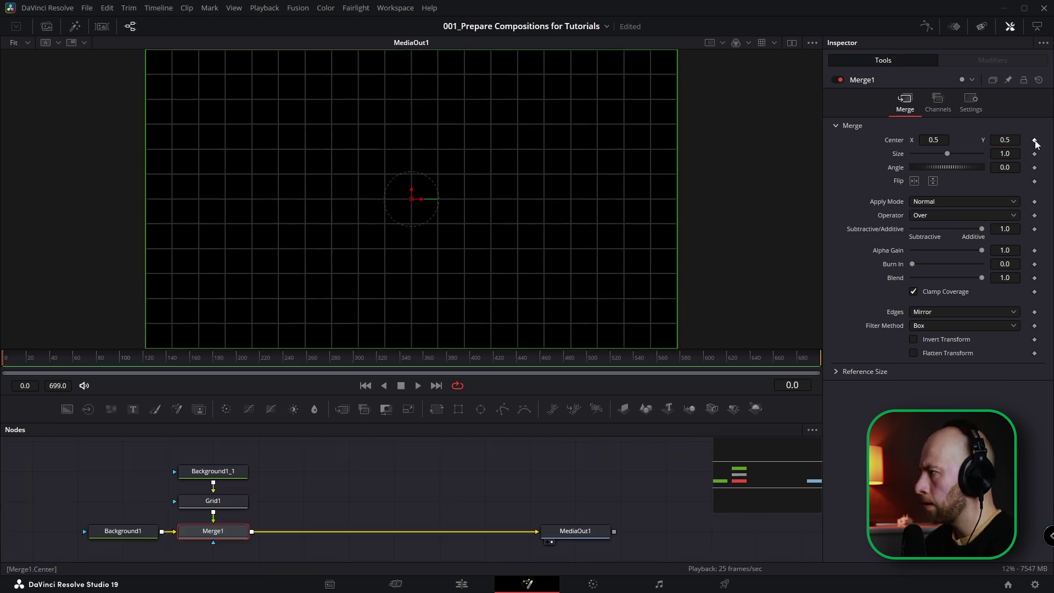
Animate Merge1's Center Y from 0.5 at frame 0 to 0 at frame 300, and preview the motion
left_click(1034, 141)
left_click(792, 388)
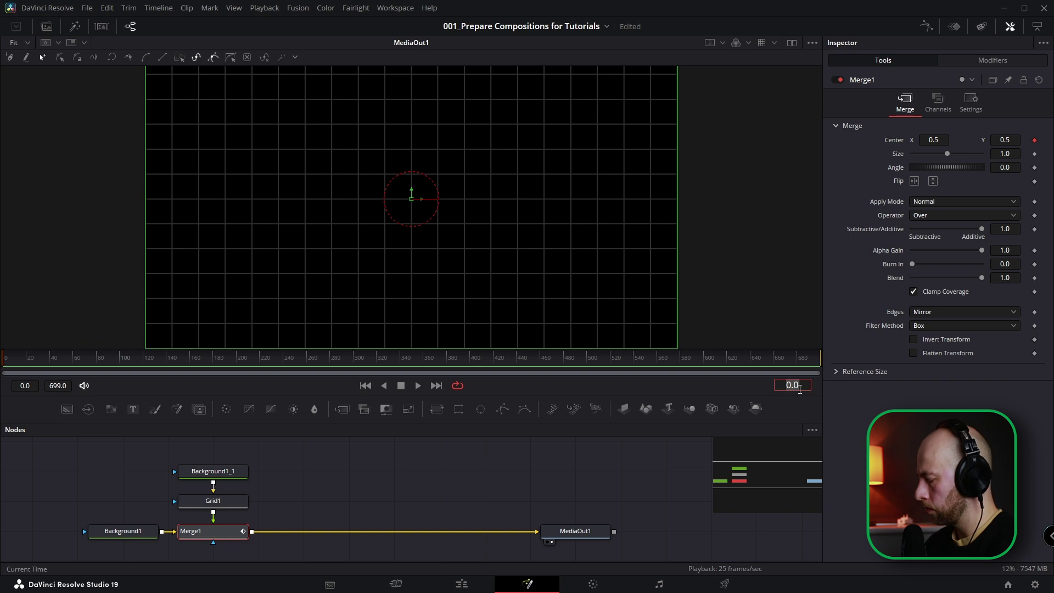
type("300")
left_click(1013, 141)
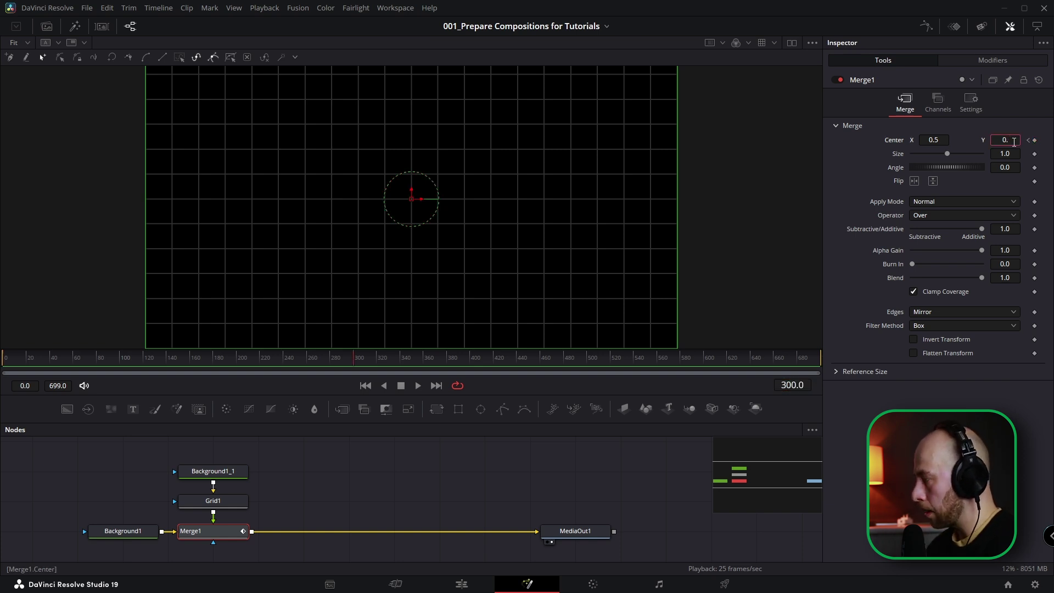
type("0")
key("Tab")
left_click_drag(352, 362, 1, 375)
key("space")
key("space")
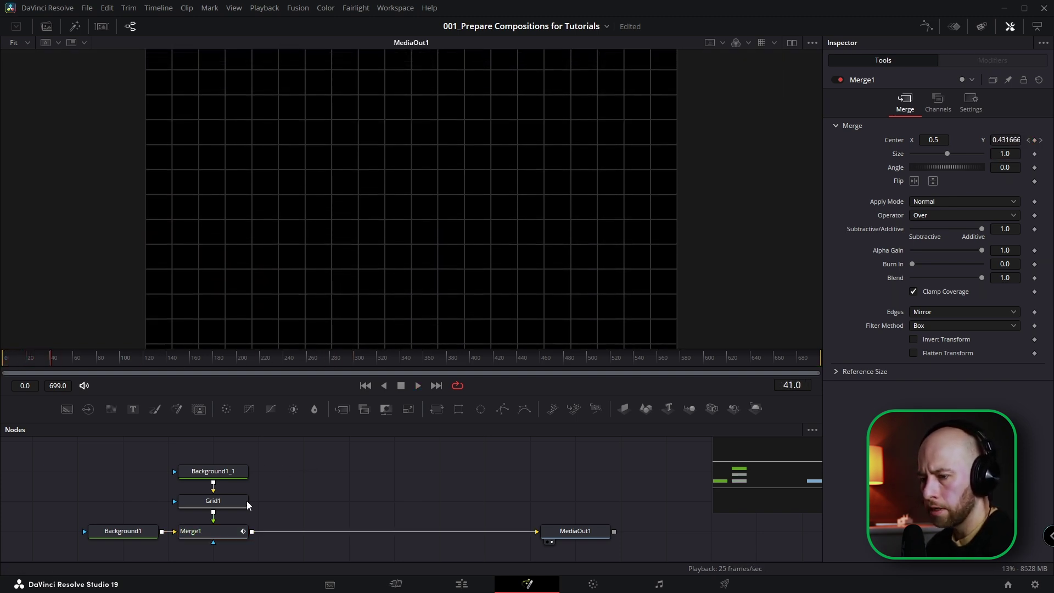
Set both keyframes of Merge1's Displacement spline to loop, and close the spline editor
left_click(229, 532)
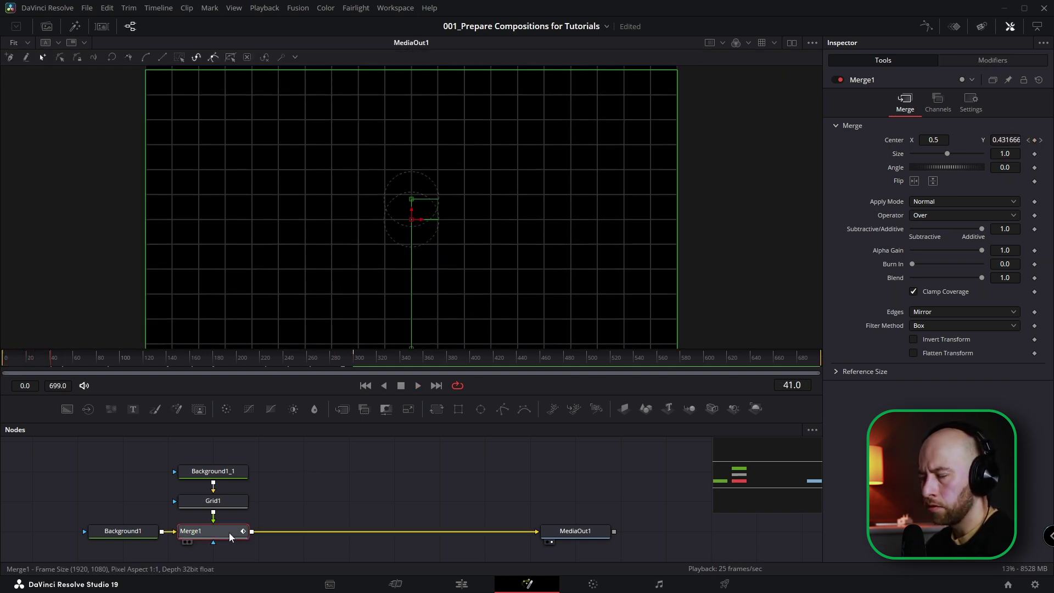
left_click(926, 27)
left_click(23, 457)
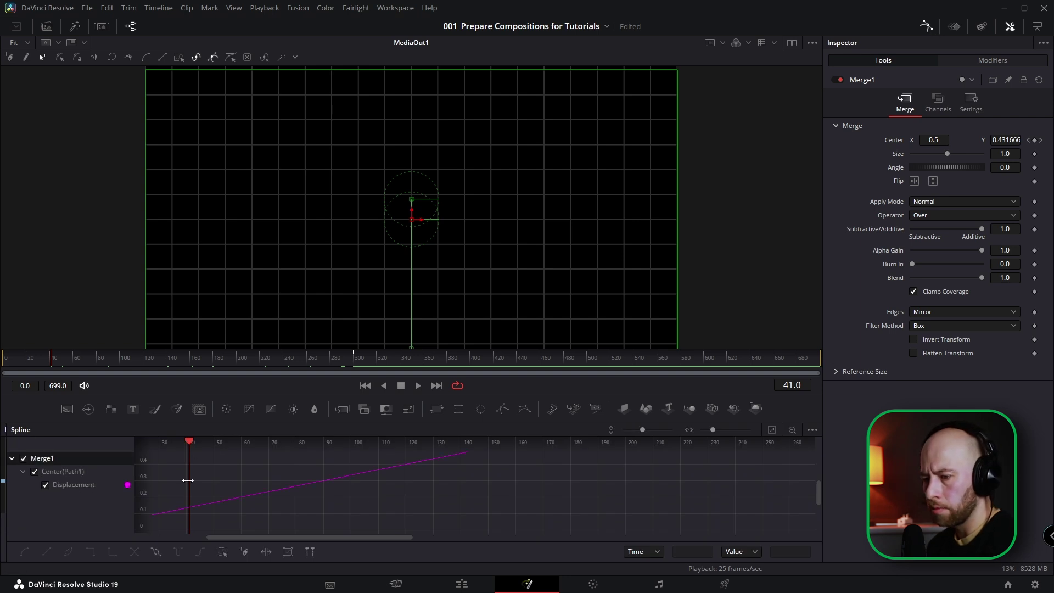
left_click(221, 551)
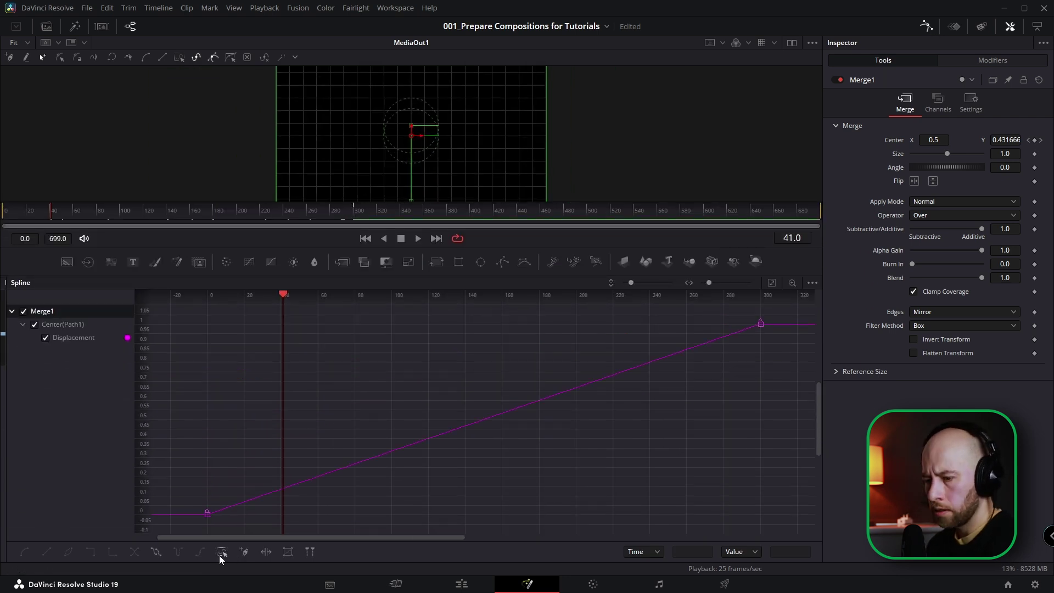
key("ctrl+a")
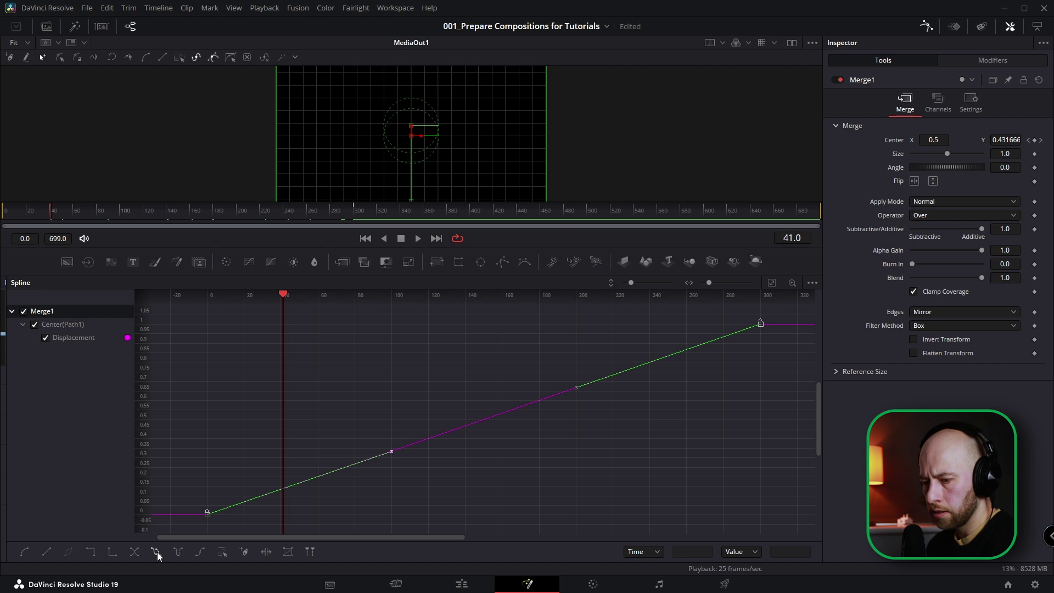
left_click(156, 551)
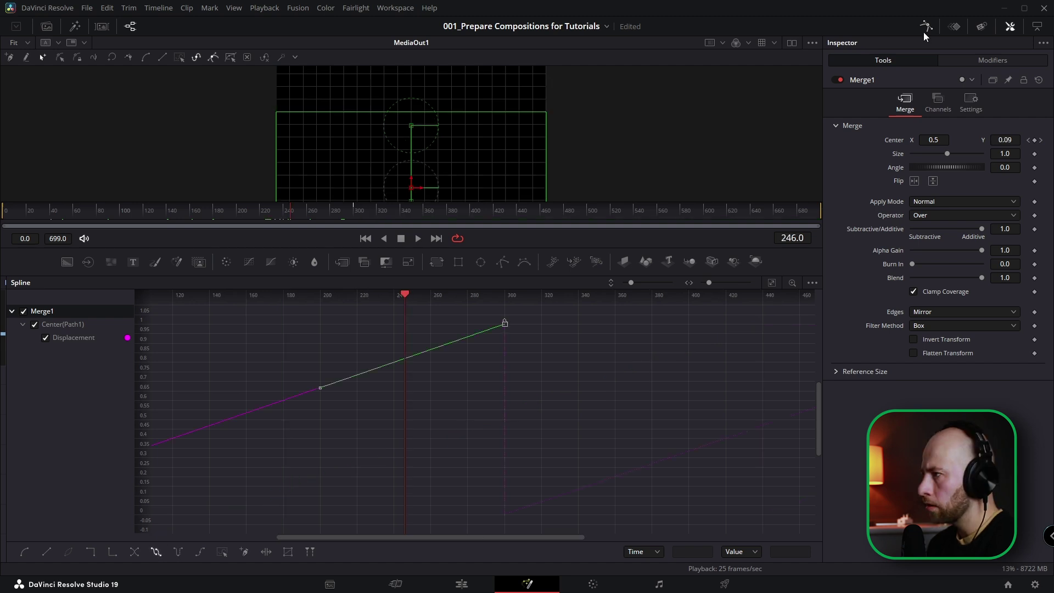
left_click(926, 28)
Play and scrub the grid animation around frame 300 to check the loop transition
left_click_drag(558, 248, 558, 385)
left_click_drag(334, 353, 333, 349)
key("space")
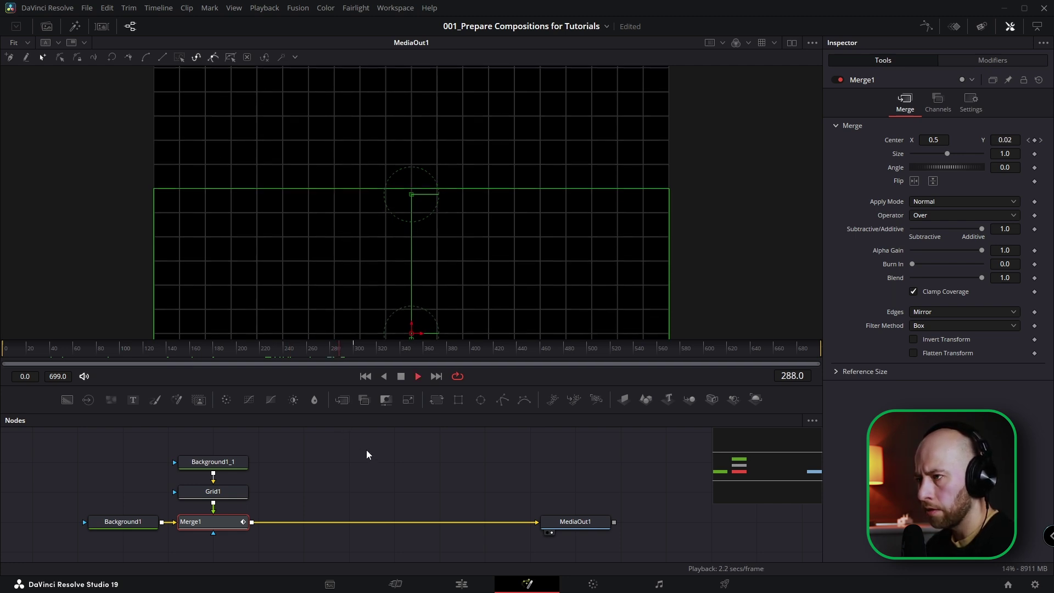
left_click(330, 347)
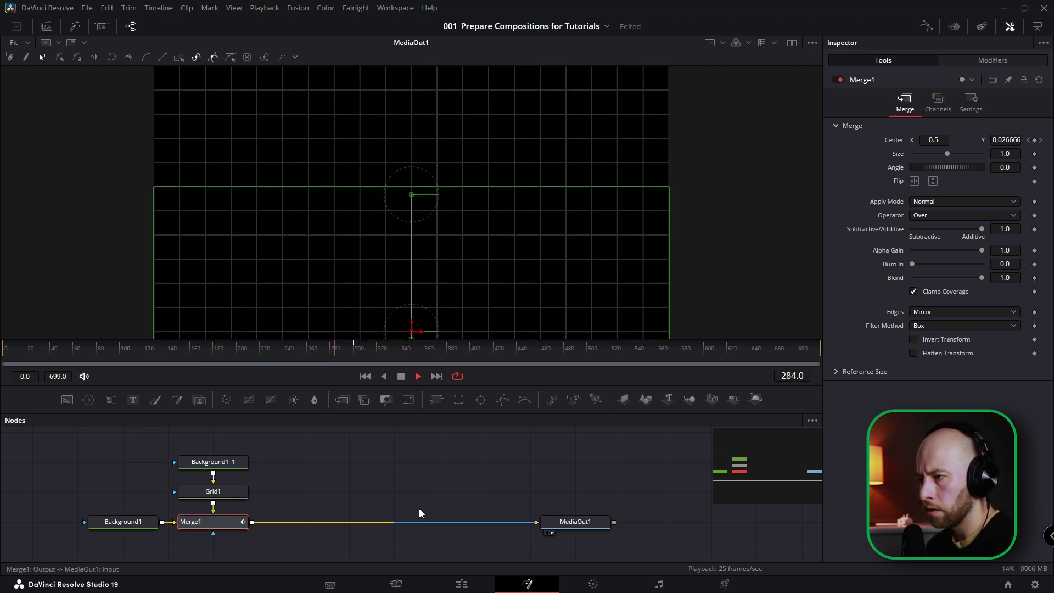
left_click(334, 351)
left_click_drag(334, 350, 478, 355)
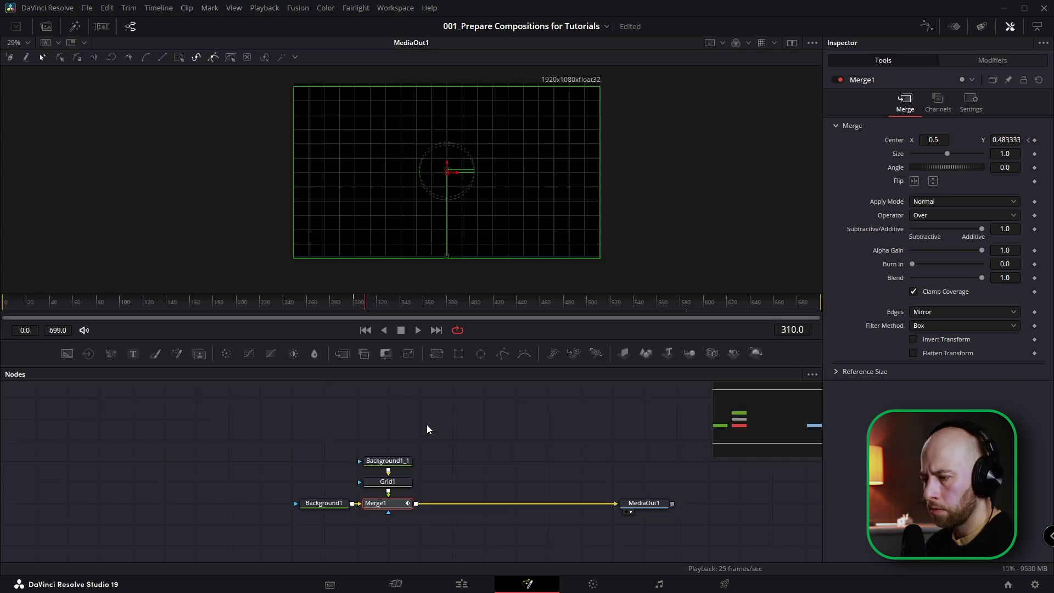
Delete the animated grid nodes and their merge, and merge a fresh Background with a Grid over Background1
mouse_move(426, 423)
left_mouse_down()
mouse_move(383, 525)
mouse_move(231, 509)
left_mouse_up()
key("Delete")
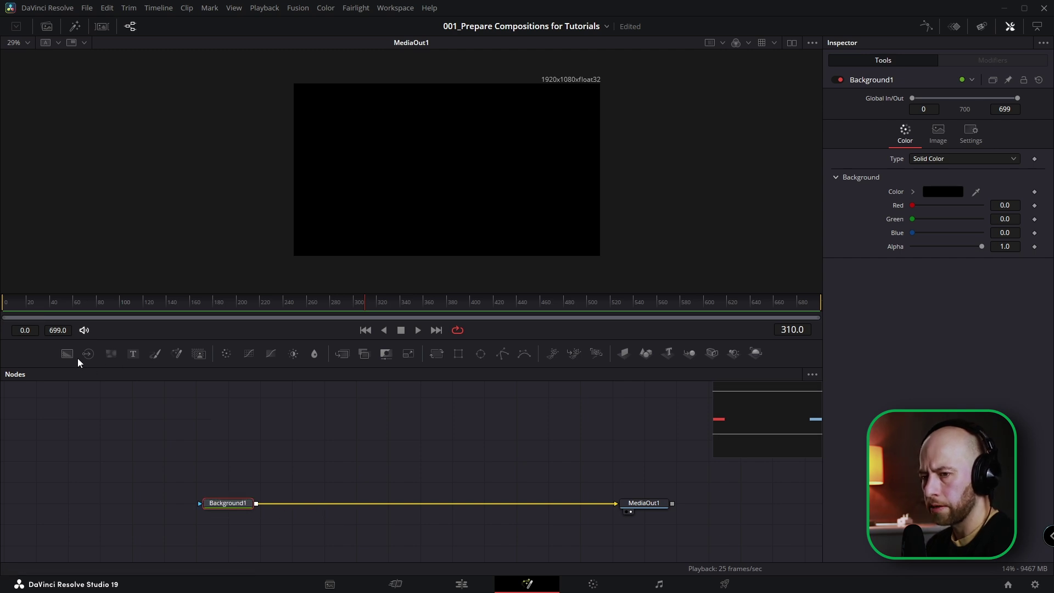
left_click_drag(67, 353, 301, 421)
left_click(301, 421)
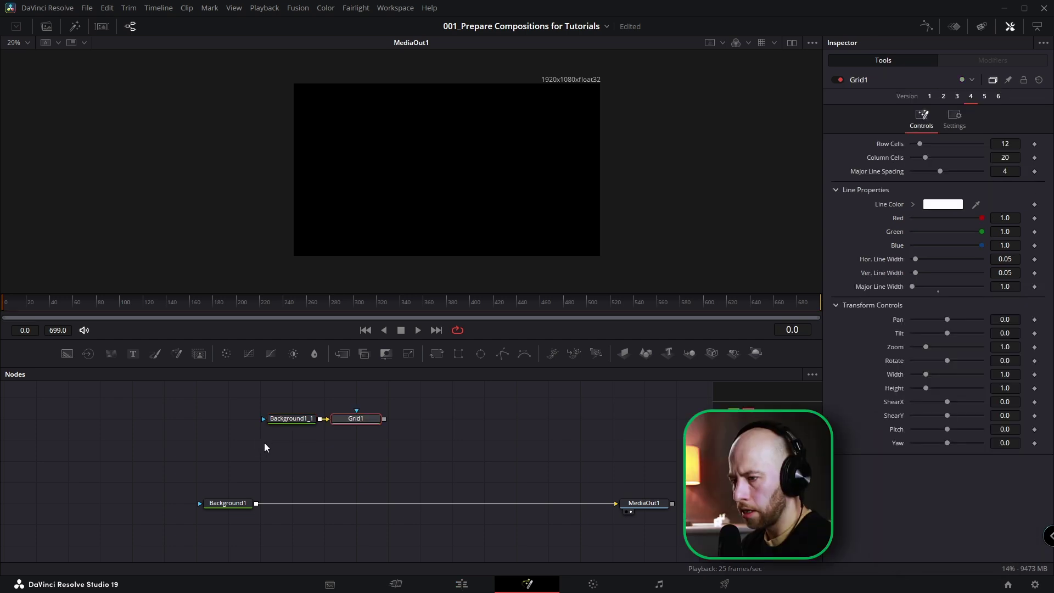
left_click_drag(370, 417, 257, 504)
Increase Grid1's Zoom to about 2.04 and attach a Rectangle mask to the grid
left_click(298, 445)
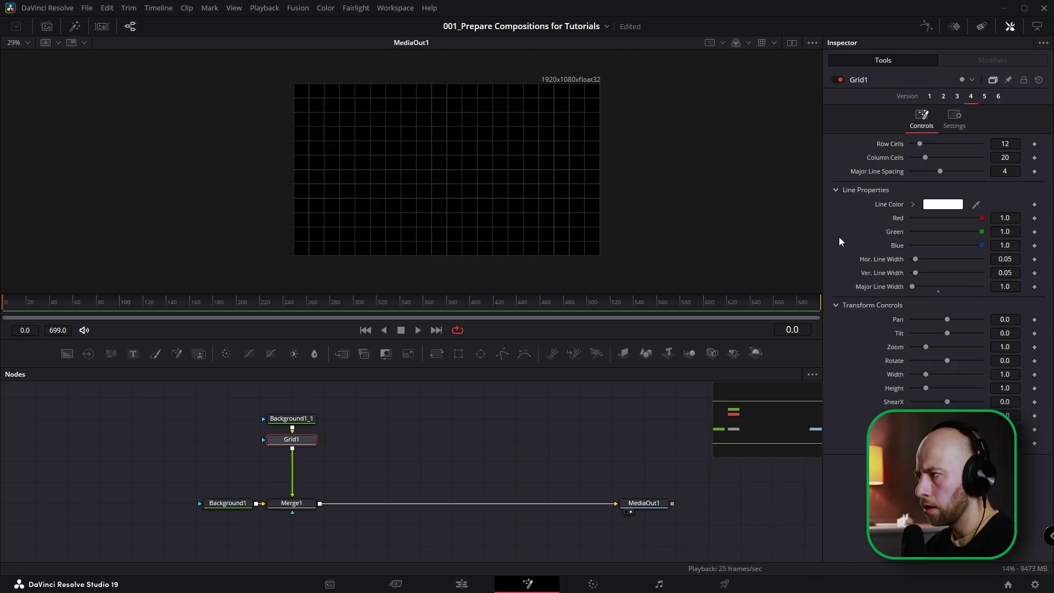
left_click_drag(1009, 348, 1046, 346)
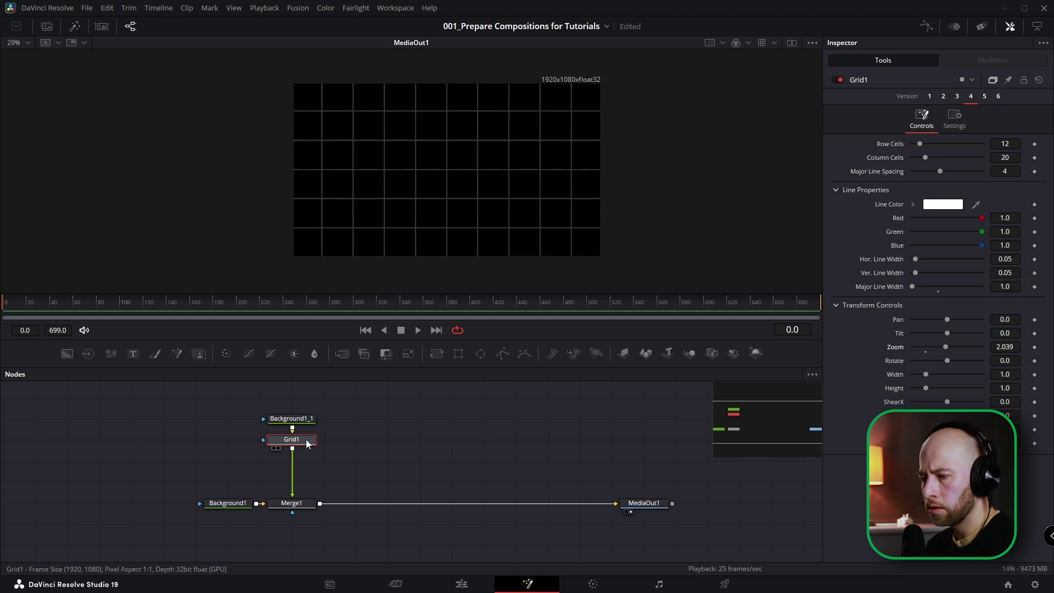
left_click(458, 353)
left_click_drag(291, 424, 223, 449)
left_click(228, 440)
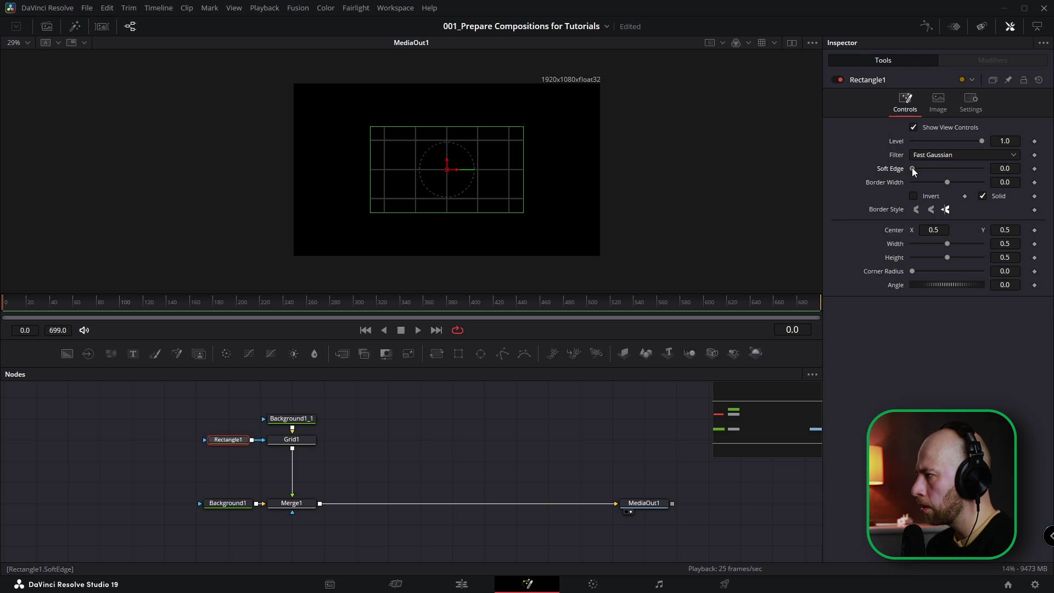
Give the Rectangle mask a Soft Edge of 0.2 and a size of about 0.72 by 0.67, and set Grid1's Zoom to 1.667
left_click_drag(912, 168, 981, 168)
left_click_drag(522, 125, 556, 112)
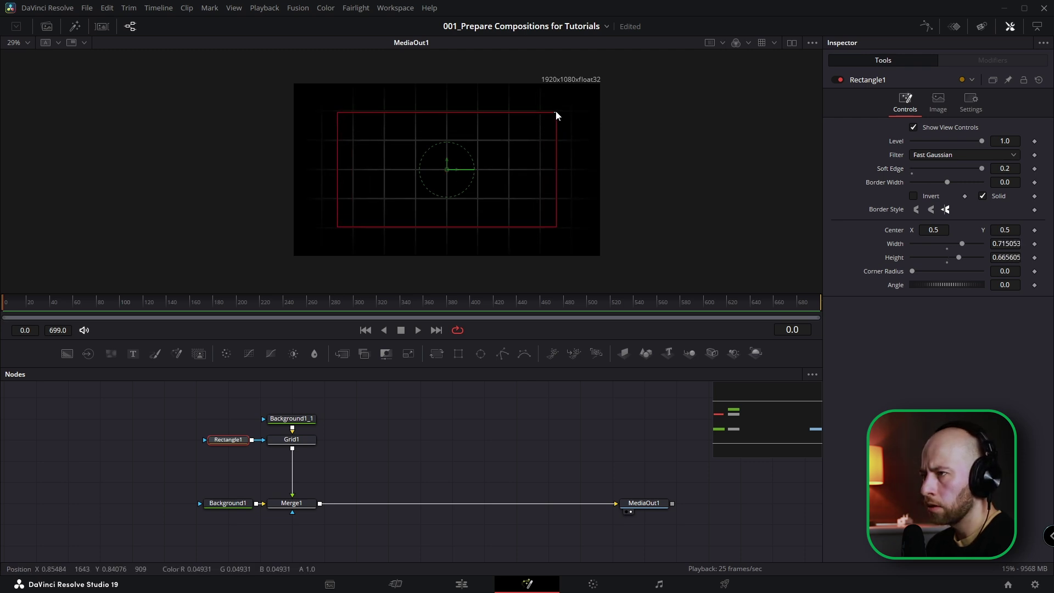
left_click(304, 444)
left_click_drag(1008, 349, 875, 349)
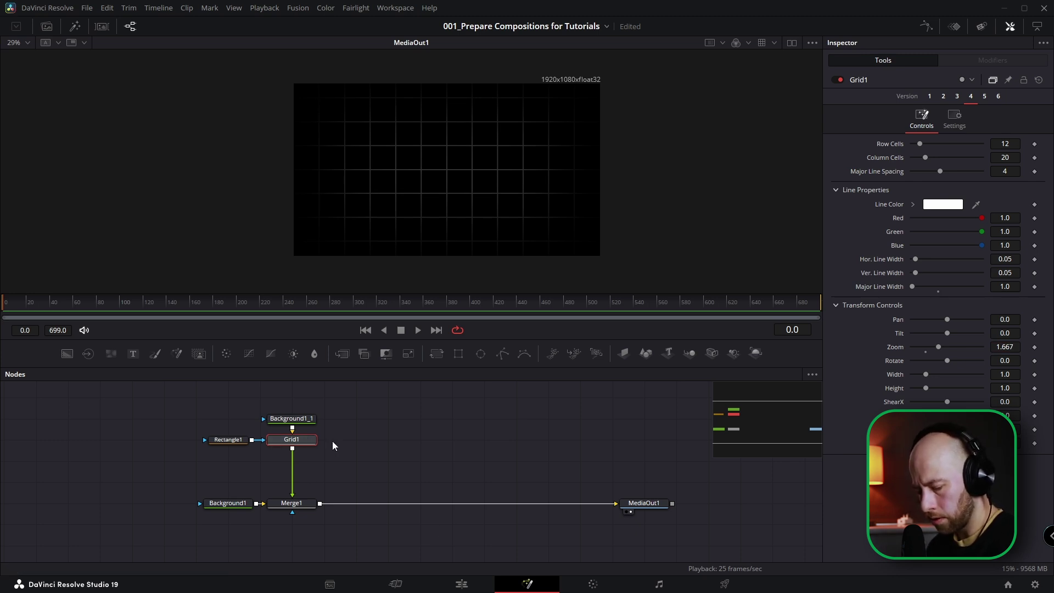
Insert a Lens Distortion node between Grid1 and Merge1
key("shift+space")
type("grid")
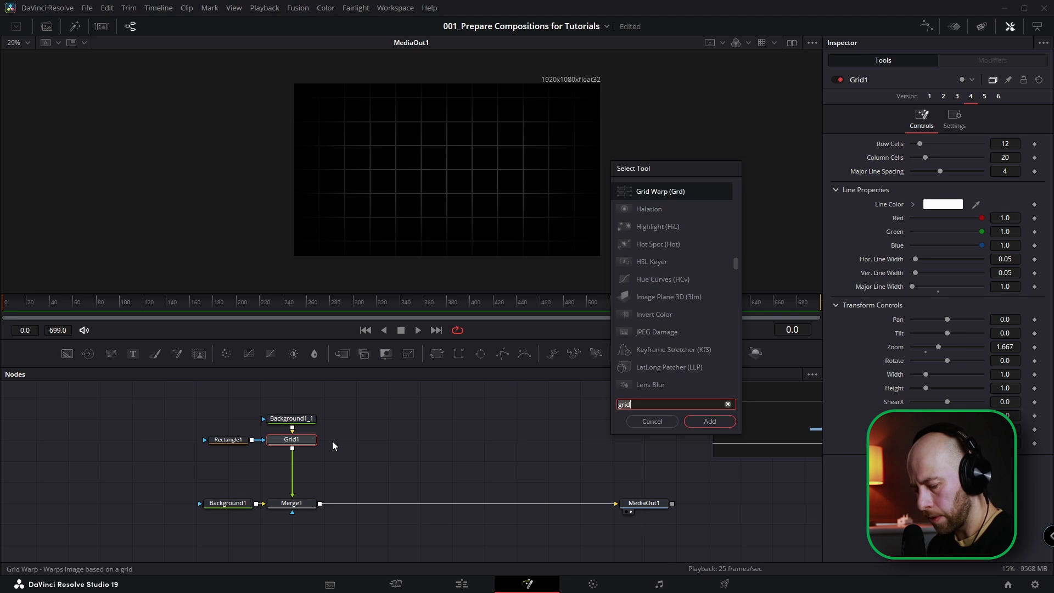
type("LE")
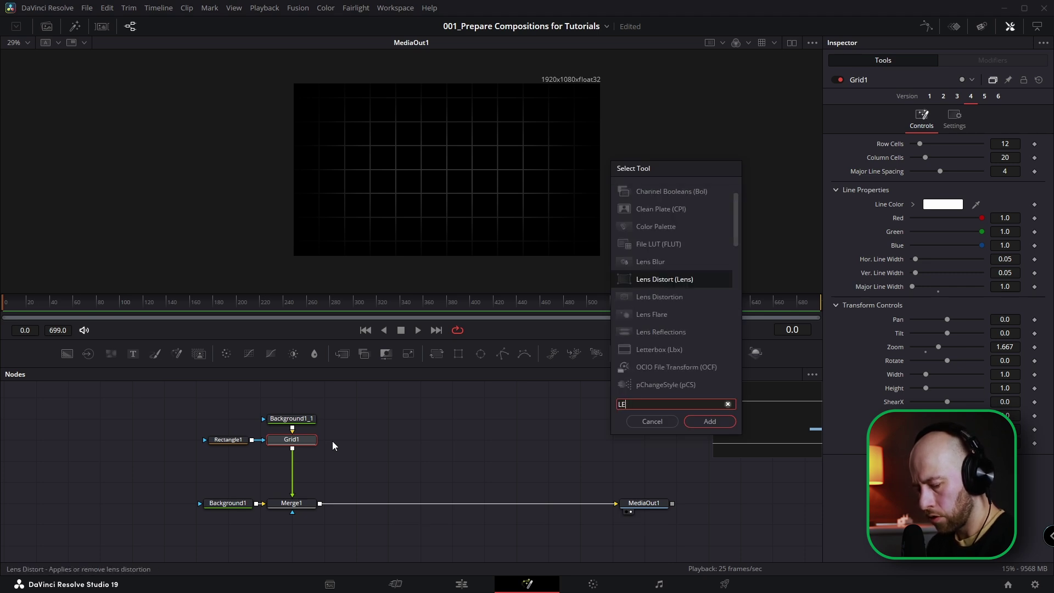
type("NS")
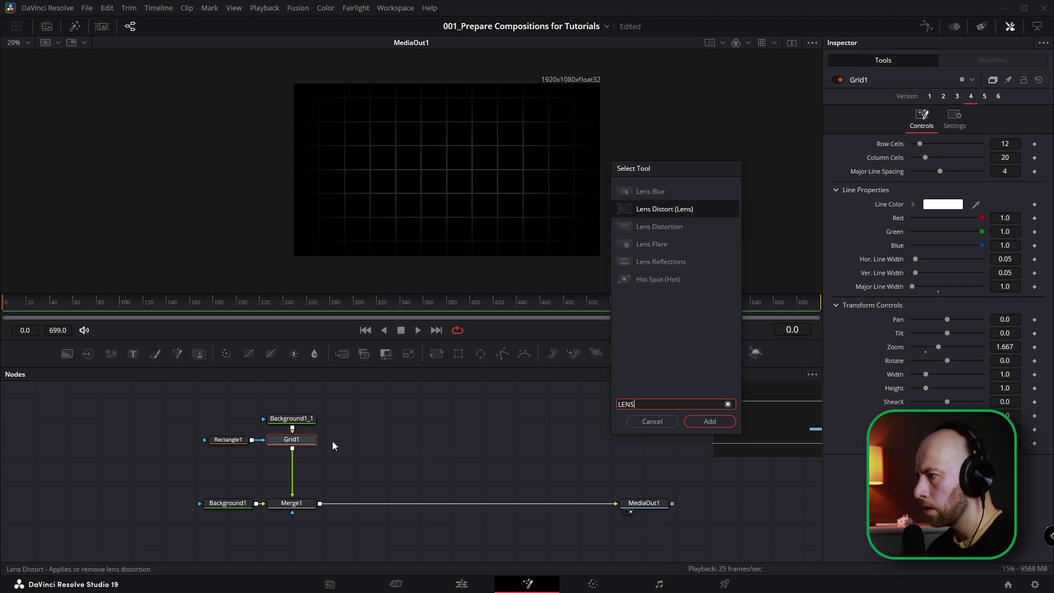
key("Down")
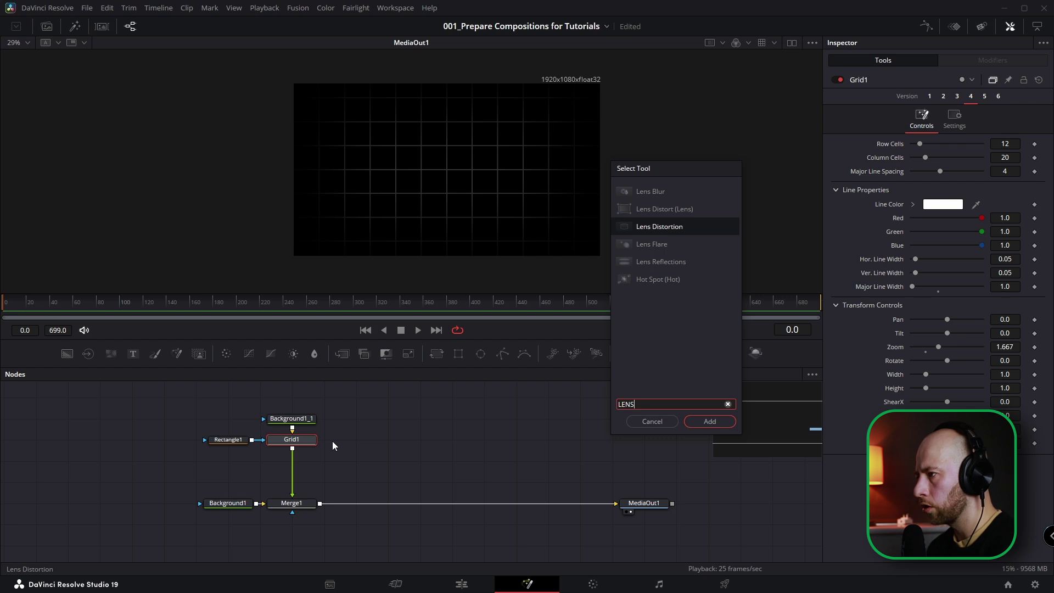
key("Return")
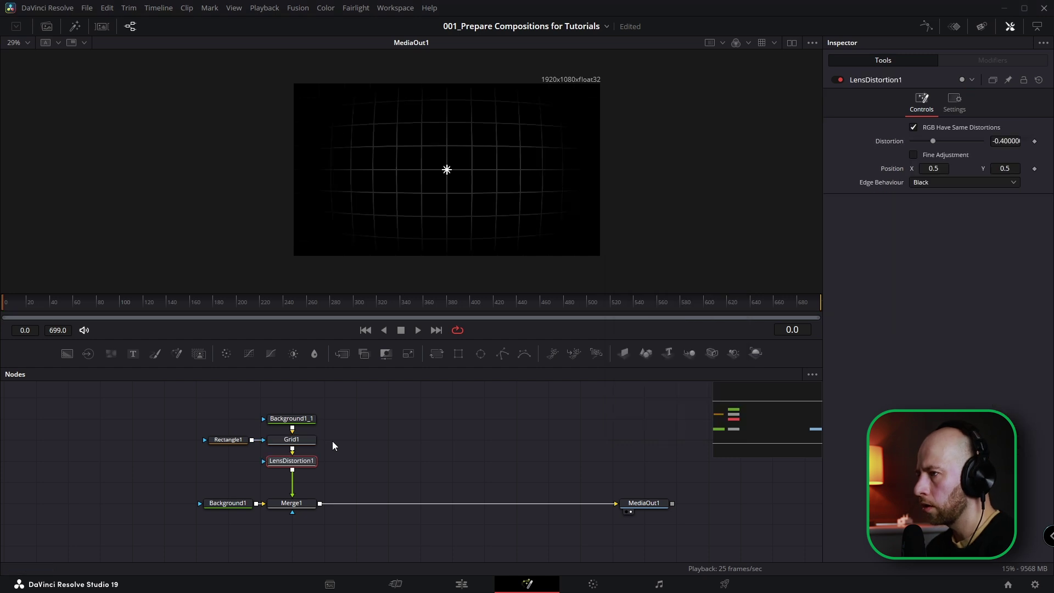
Unlink LensDistortion1's RGB distortions and set Red Distortion to -0.77, Green Distortion to -0.53 and Blue Distortion to -1.0
left_click(913, 128)
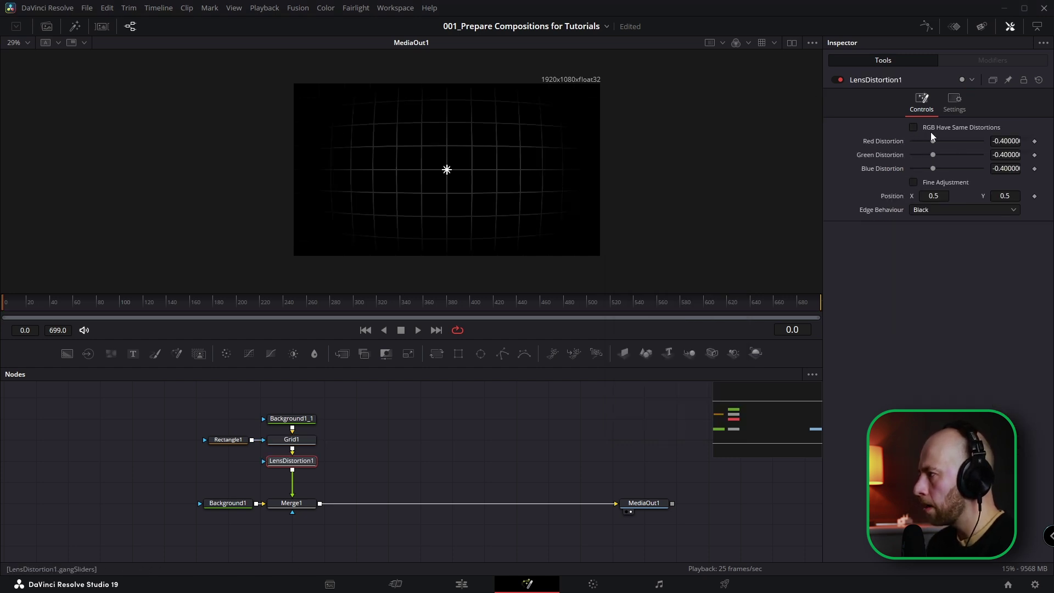
mouse_move(933, 141)
left_mouse_down()
mouse_move(924, 167)
mouse_move(909, 166)
mouse_move(920, 141)
left_mouse_up()
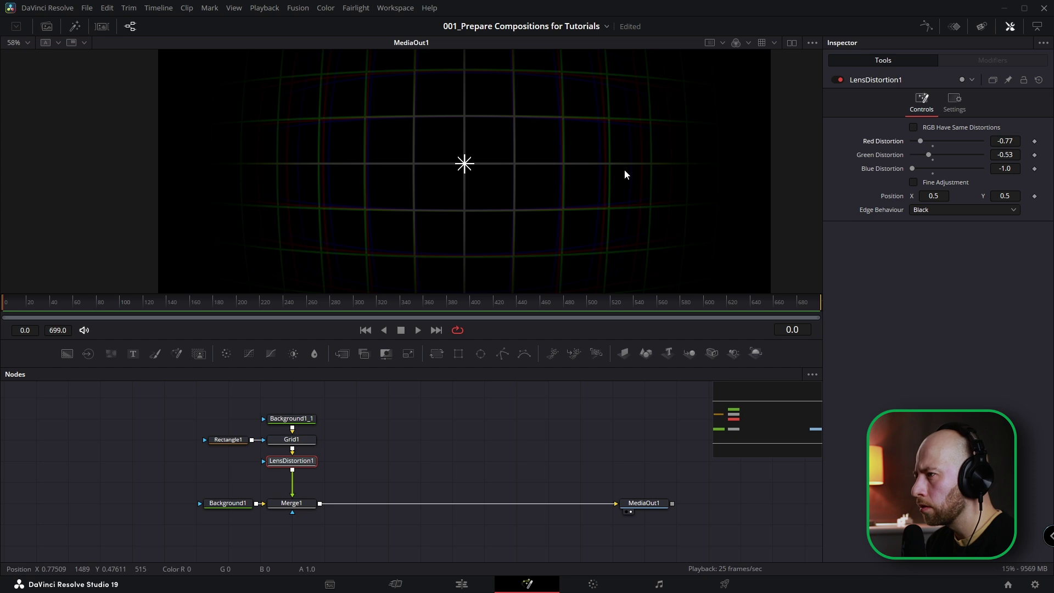
scroll(616, 162, "up", 4)
scroll(599, 178, "down", 1)
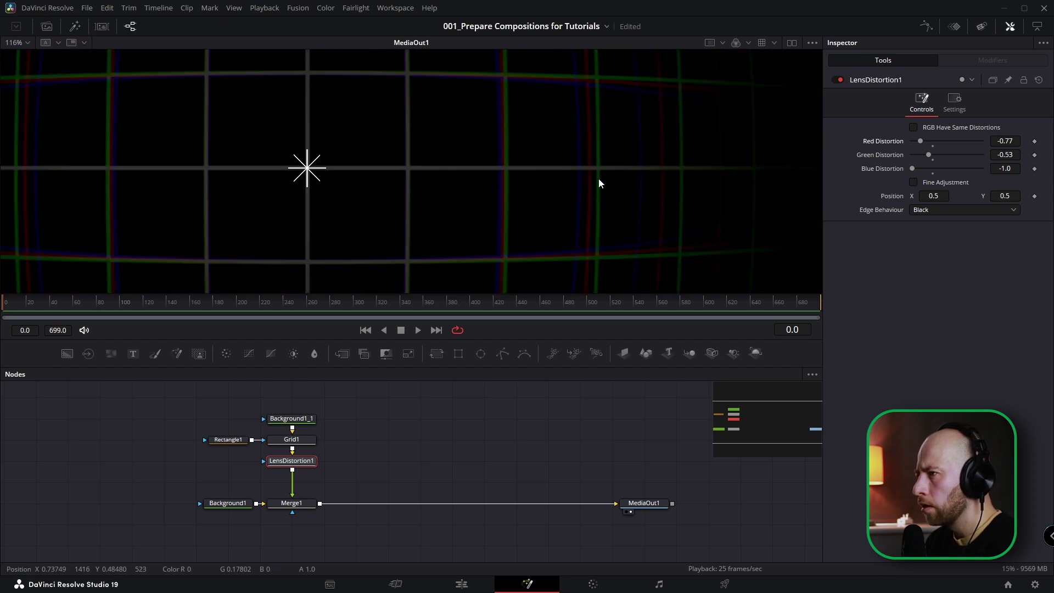
scroll(598, 179, "down", 1)
scroll(598, 137, "up", 2)
scroll(591, 163, "down", 1)
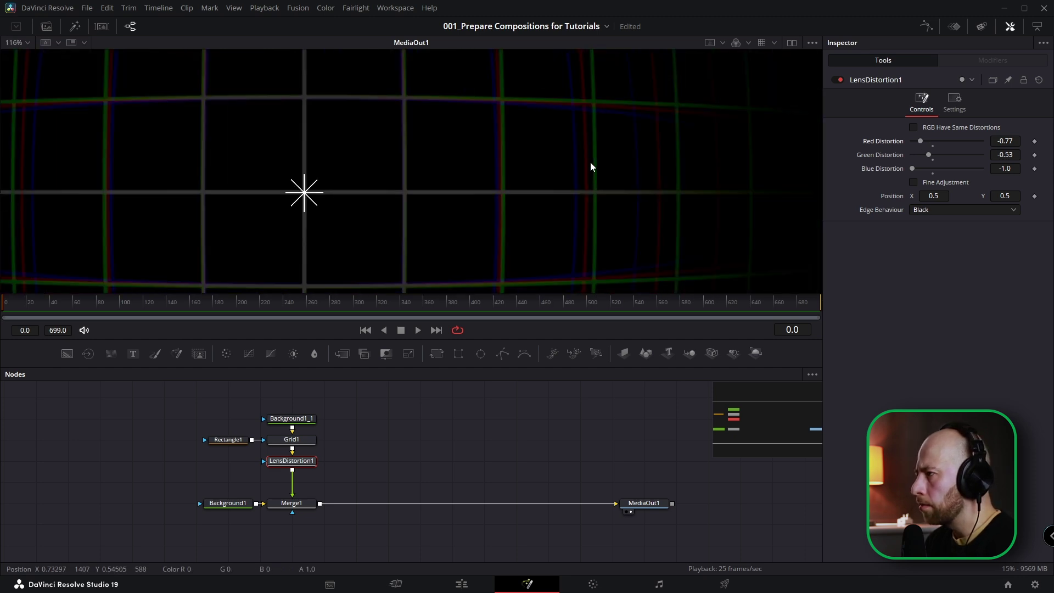
Reduce the color fringing by setting Red Distortion to -0.67 and Green Distortion to -0.59
scroll(590, 163, "down", 2)
left_click_drag(921, 143, 926, 155)
scroll(621, 171, "down", 1)
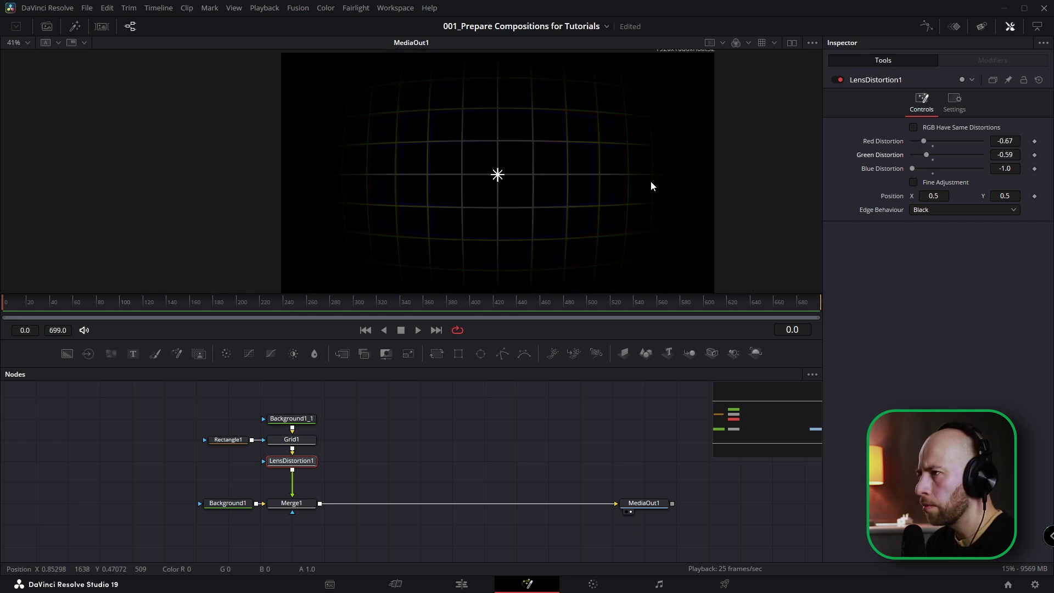
scroll(620, 181, "down", 1)
left_click(536, 166)
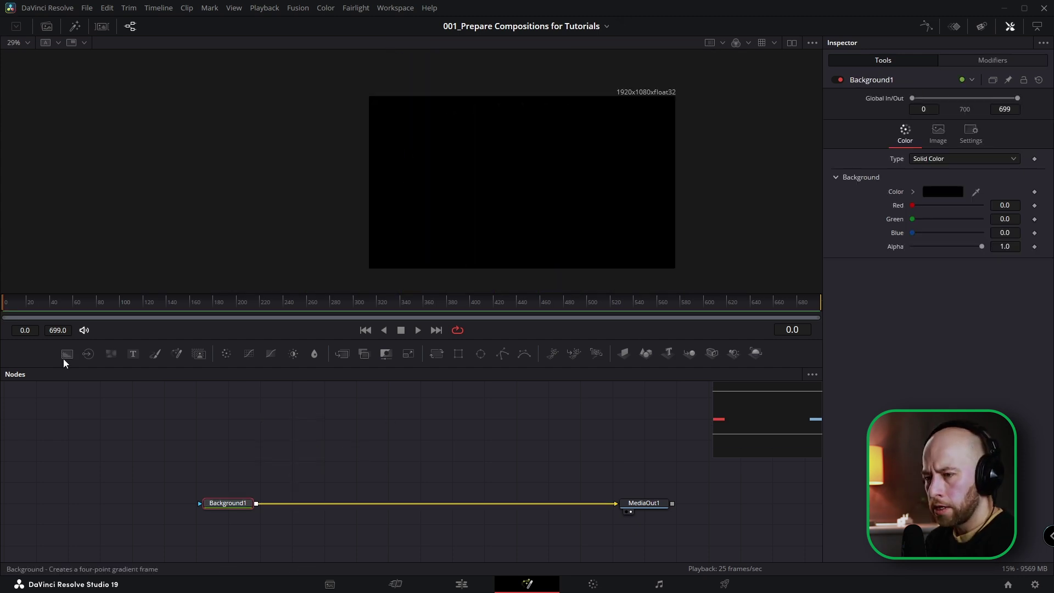
Merge a transparent Background with a Grid over Background1, using 40 row cells, 45 column cells and line widths of 0.087 horizontal, 0.031 vertical
left_click_drag(63, 358, 285, 421)
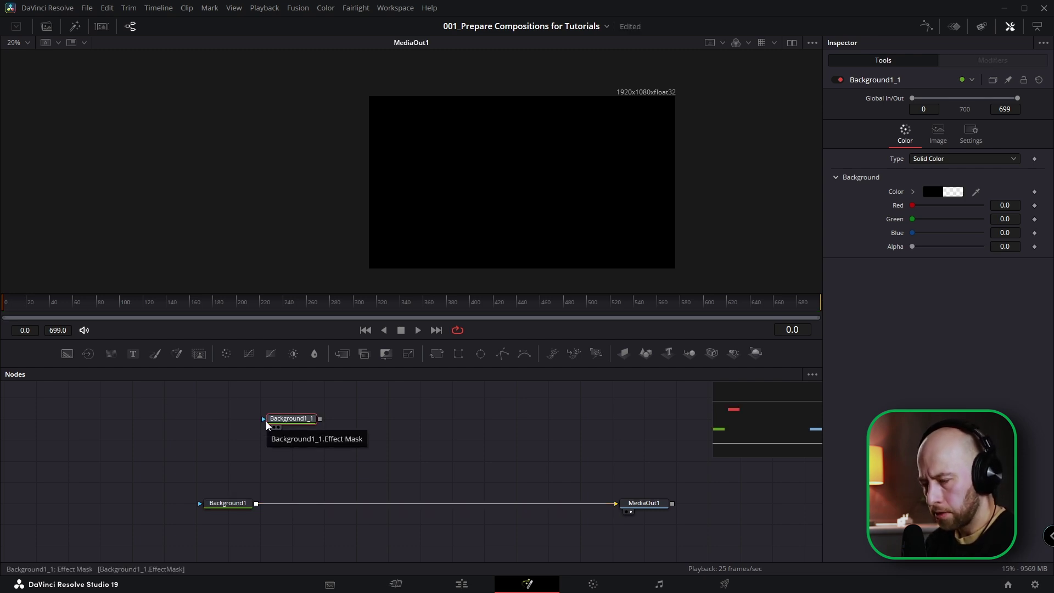
key("ctrl+v")
left_click_drag(360, 412, 204, 506)
left_click(304, 441)
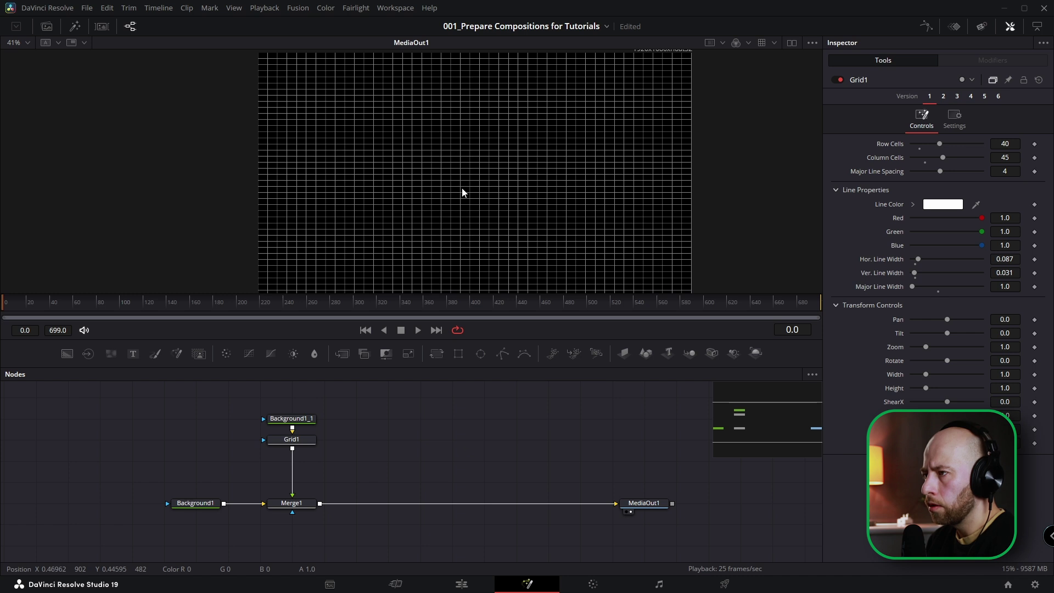
scroll(462, 188, "down", 1)
Insert a DVE node between Grid1 and Merge1
left_click(299, 438)
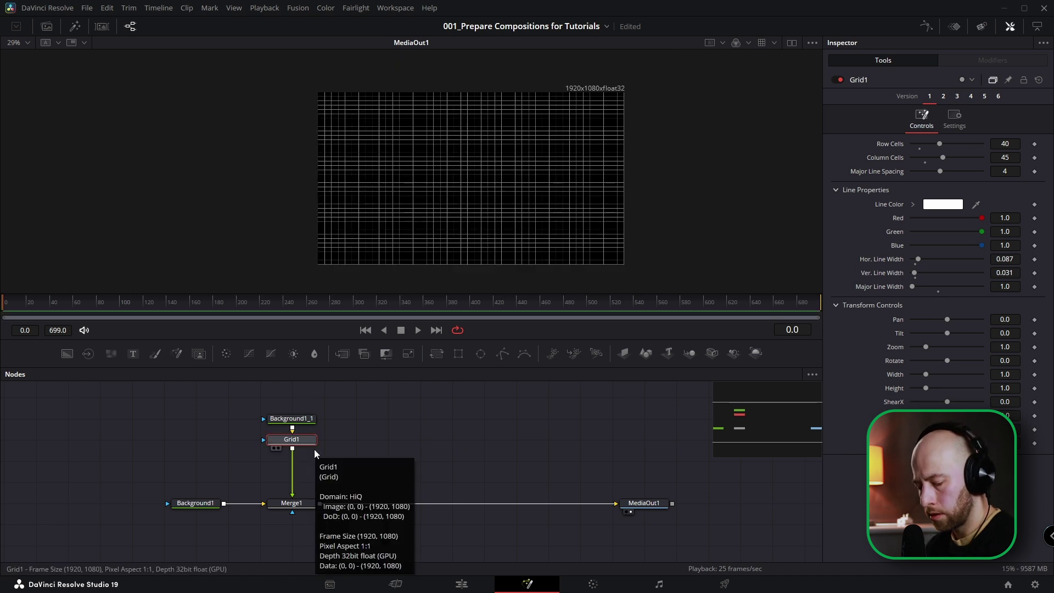
key("shift+space")
type("LENS")
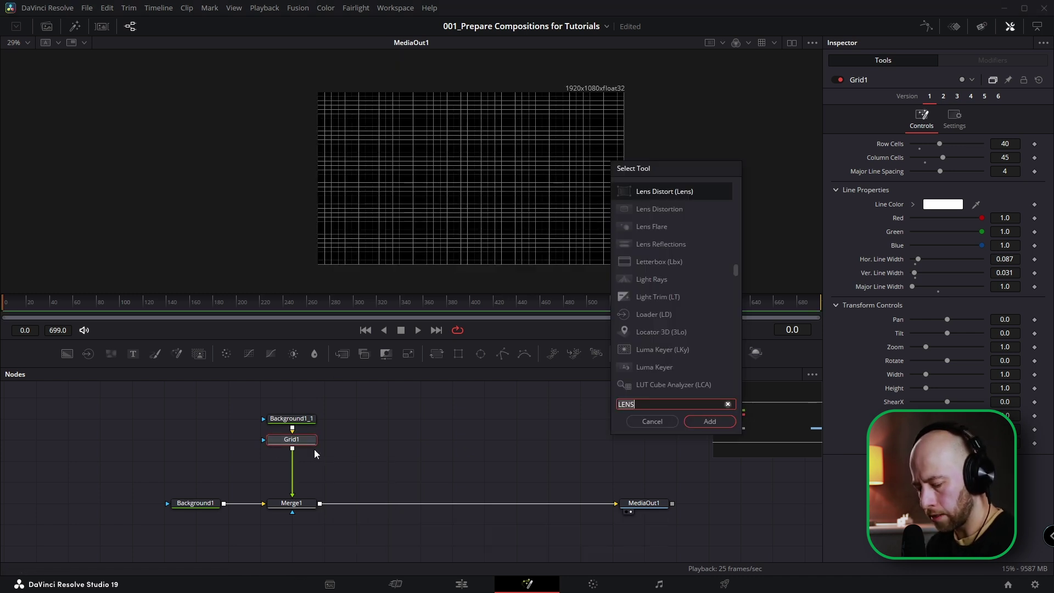
key("BackSpace")
key("BackSpace")
key("BackSpace")
key("BackSpace")
type("DVE")
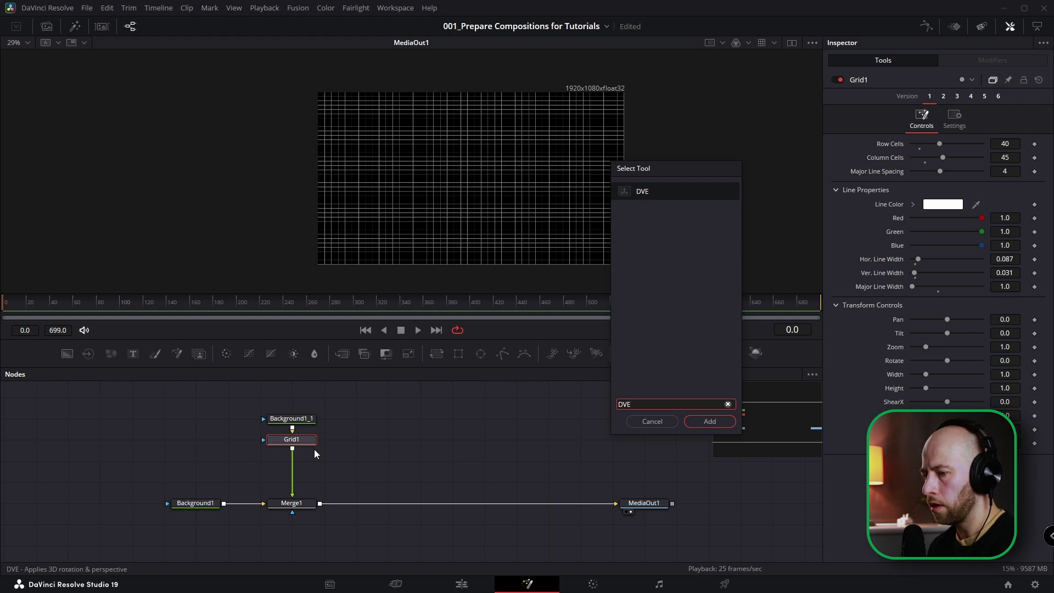
key("Return")
Tilt the grid in DVE1 with an X Rotation of 74.6, Z Move of 0.8 and Center Y of 0.677
left_click_drag(1006, 215, 1051, 215)
mouse_move(1004, 141)
left_mouse_down()
mouse_move(1017, 141)
mouse_move(1001, 141)
mouse_move(1017, 128)
left_mouse_up()
left_click_drag(1004, 215, 1011, 215)
left_click_drag(1001, 127, 1003, 176)
left_click(333, 395)
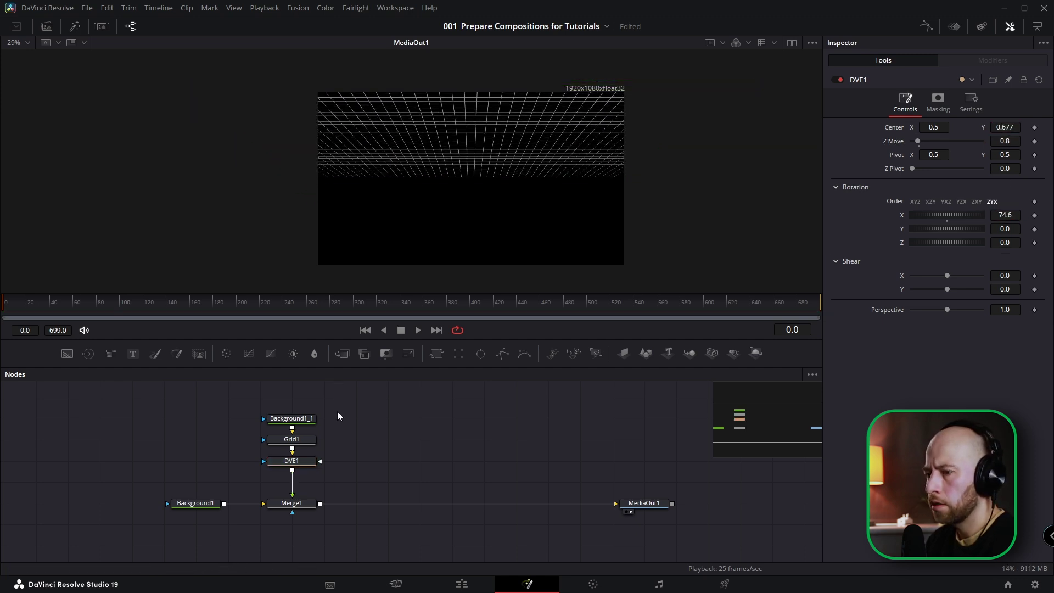
Attach a Rectangle mask to Grid1 and give it a Soft Edge of 0.2, keeping it centered at 0.5
left_click(291, 440)
left_click_drag(475, 361, 268, 420)
left_click(226, 439)
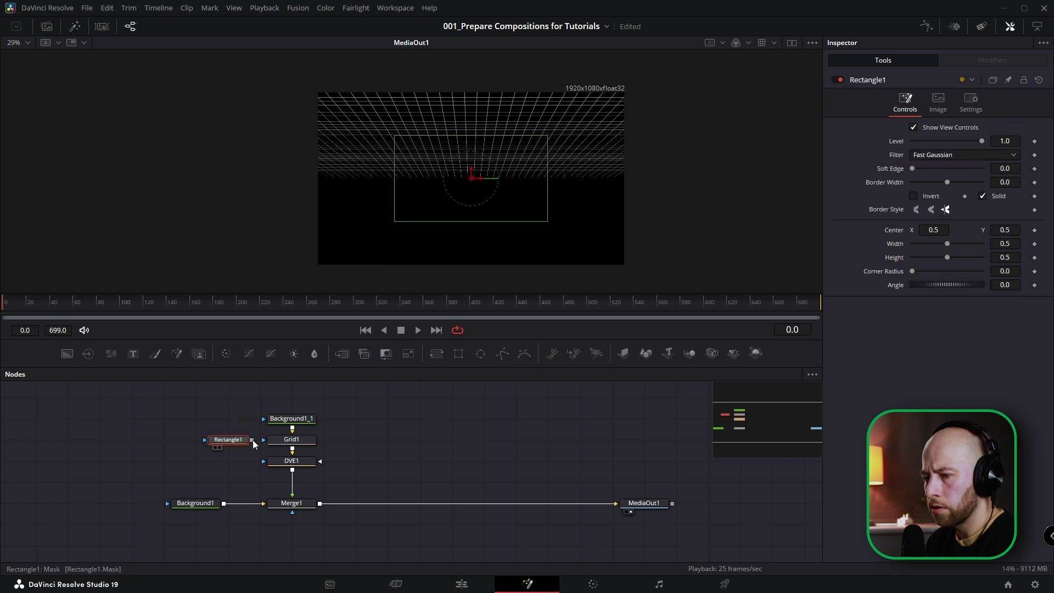
left_click_drag(251, 440, 291, 439)
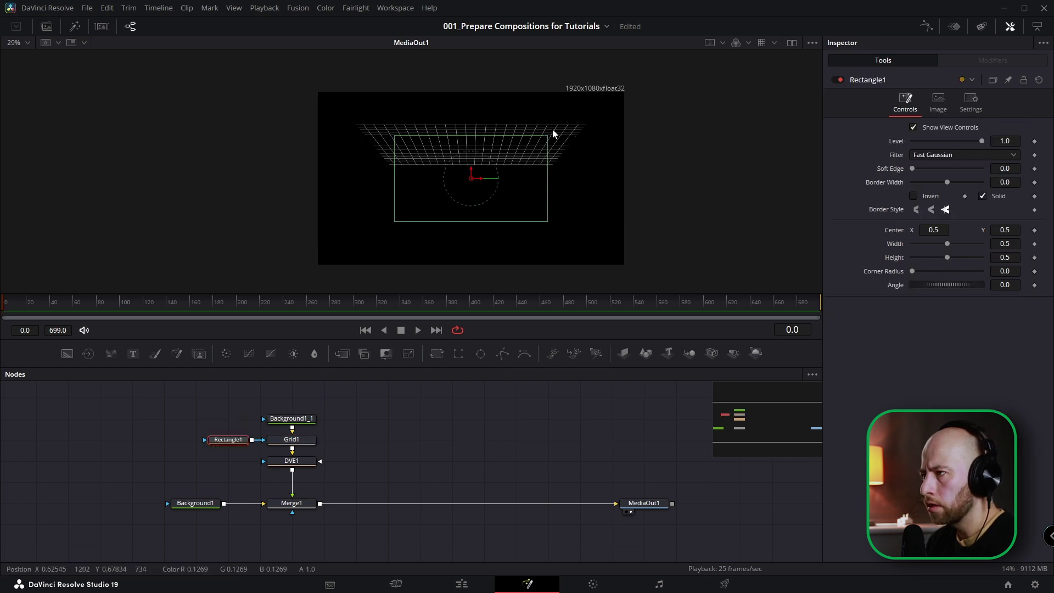
left_click_drag(914, 169, 1003, 174)
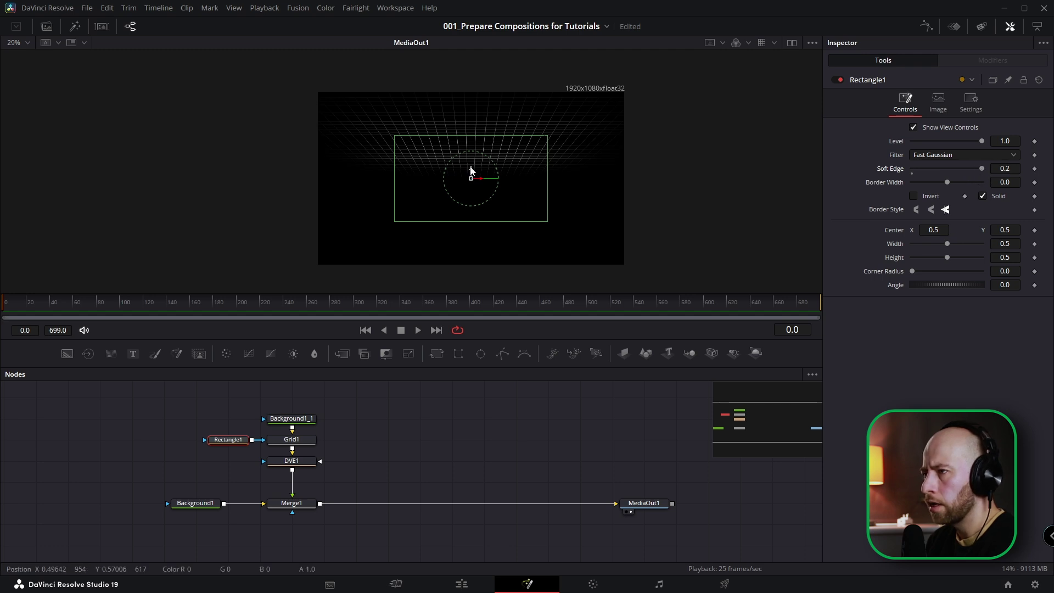
left_click_drag(470, 167, 472, 168)
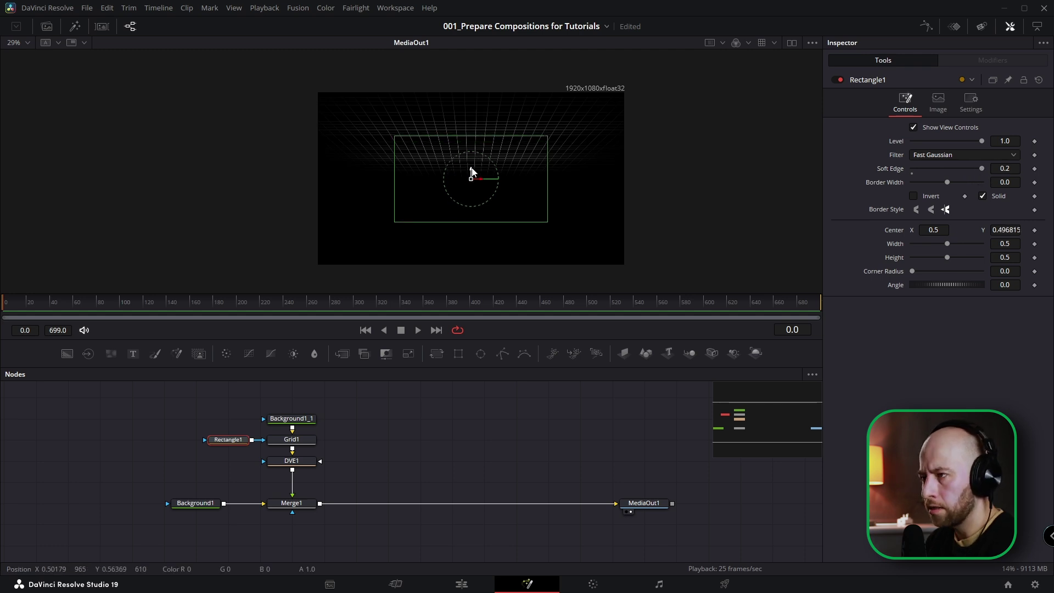
key("ctrl+z")
Duplicate the Rectangle mask in the chain between Rectangle1 and Grid1, and set the copy's Paint Mode to Add
left_click_drag(227, 445, 162, 446)
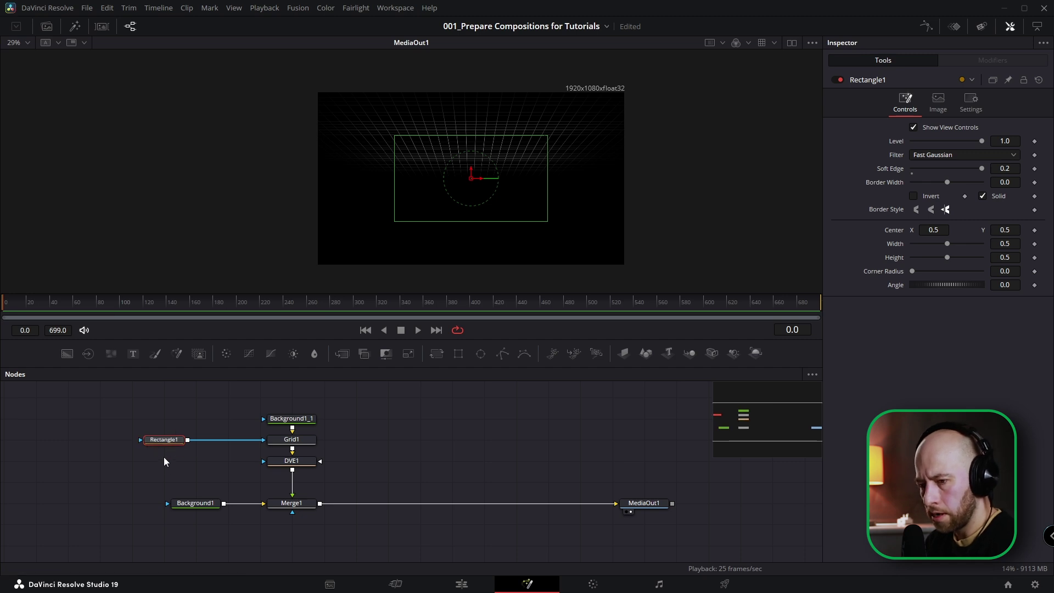
key("ctrl+c")
key("ctrl+v")
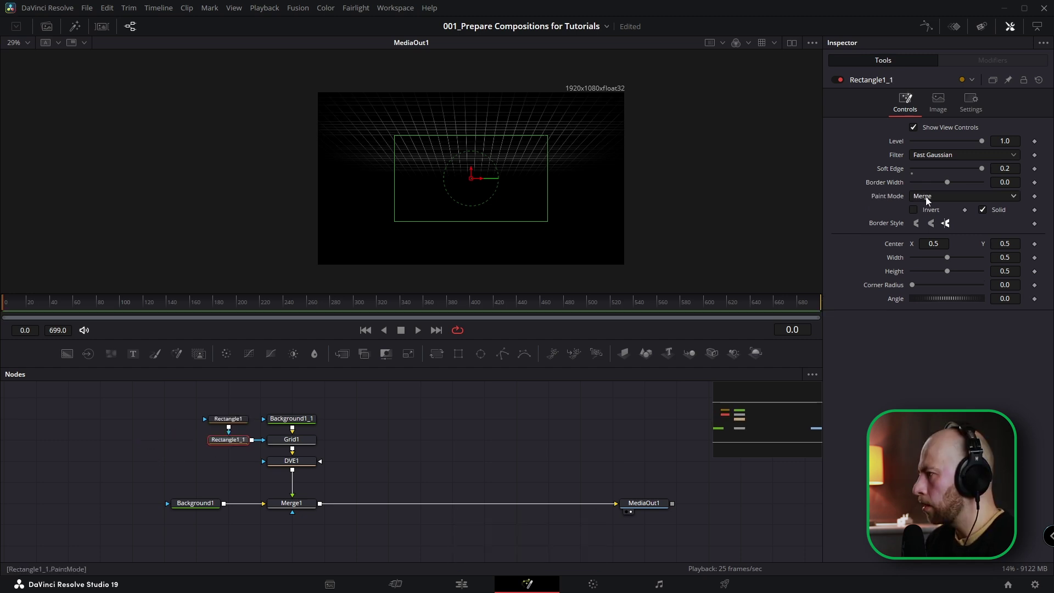
left_click(927, 199)
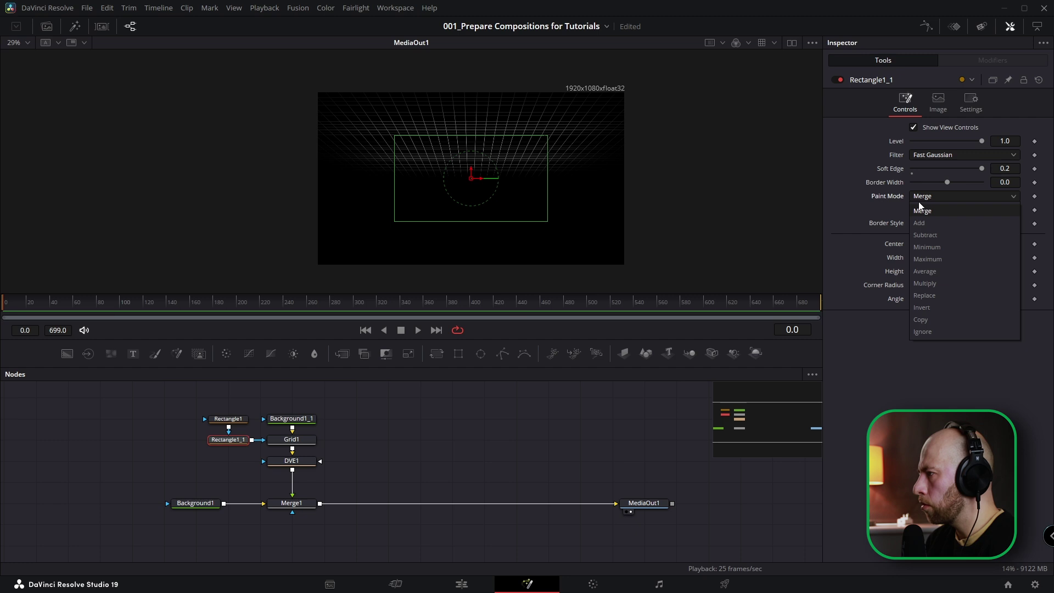
left_click(927, 223)
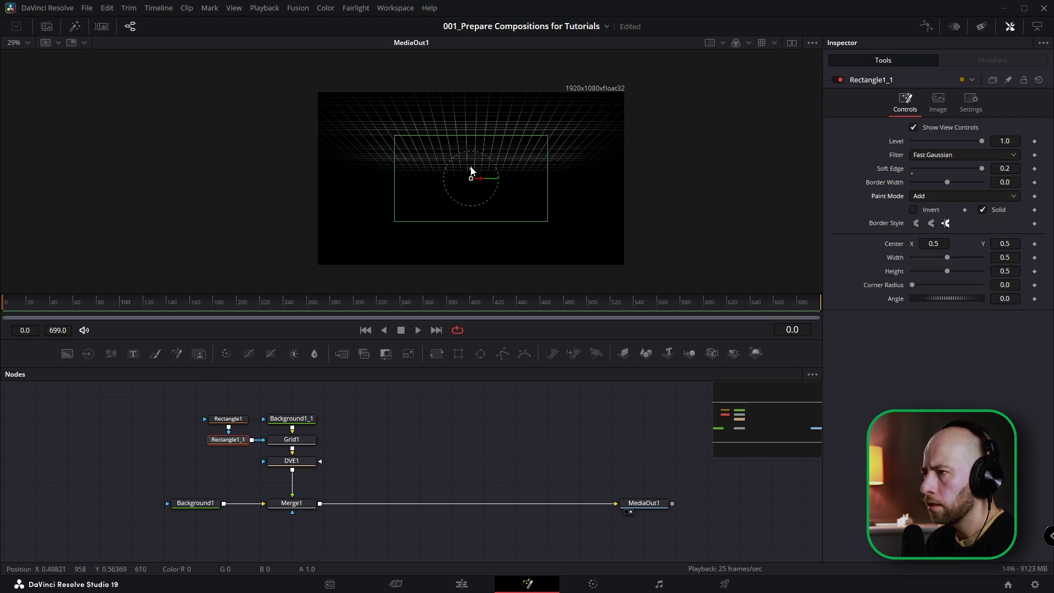
Move the duplicated mask up to a Center Y of about 0.863 and reduce its Height to about 0.36
left_click_drag(470, 167, 477, 107)
left_click_drag(494, 72, 473, 105)
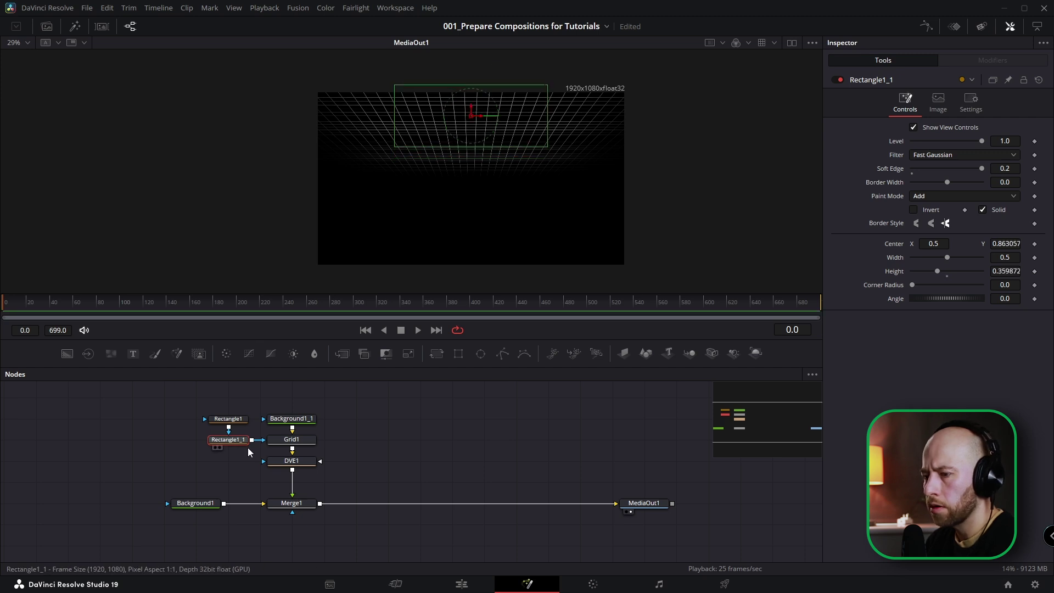
left_click(537, 482)
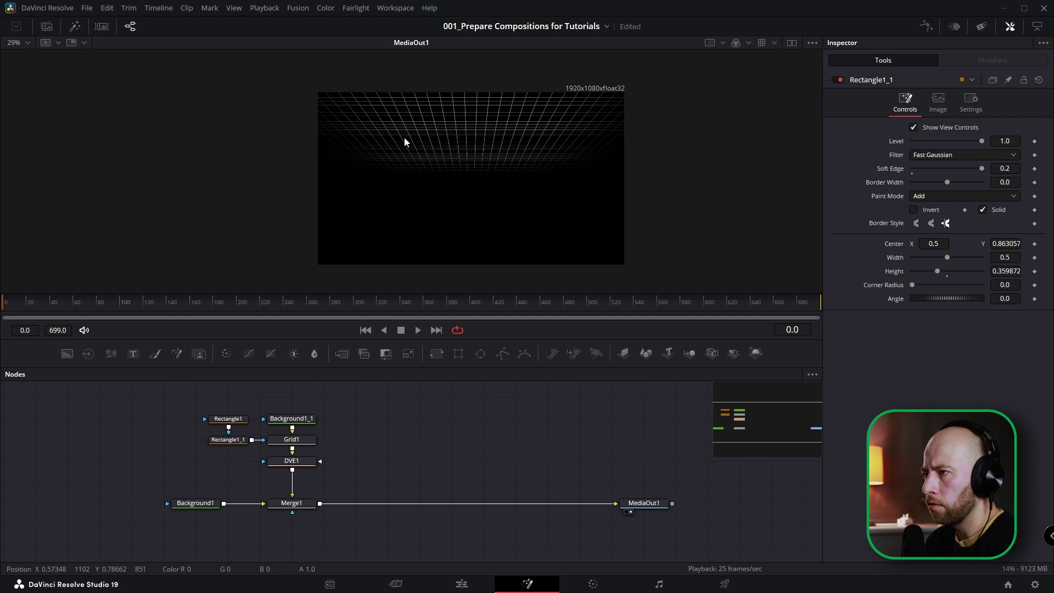
Insert a Mirrors node after DVE1 and set Mirror 1's Angle to 90
left_click(301, 467)
key("shift+space")
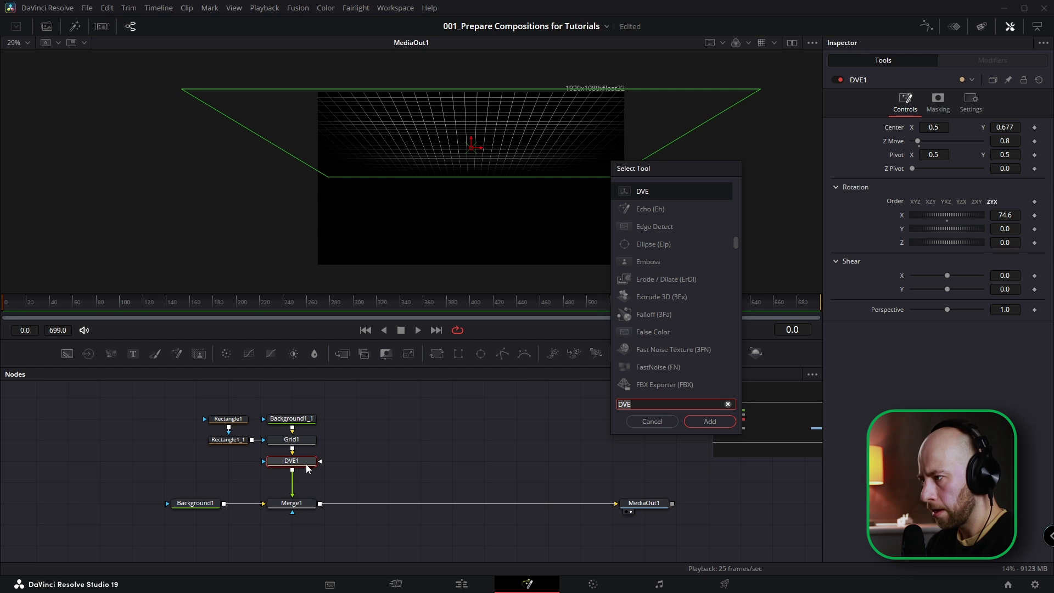
type("MI")
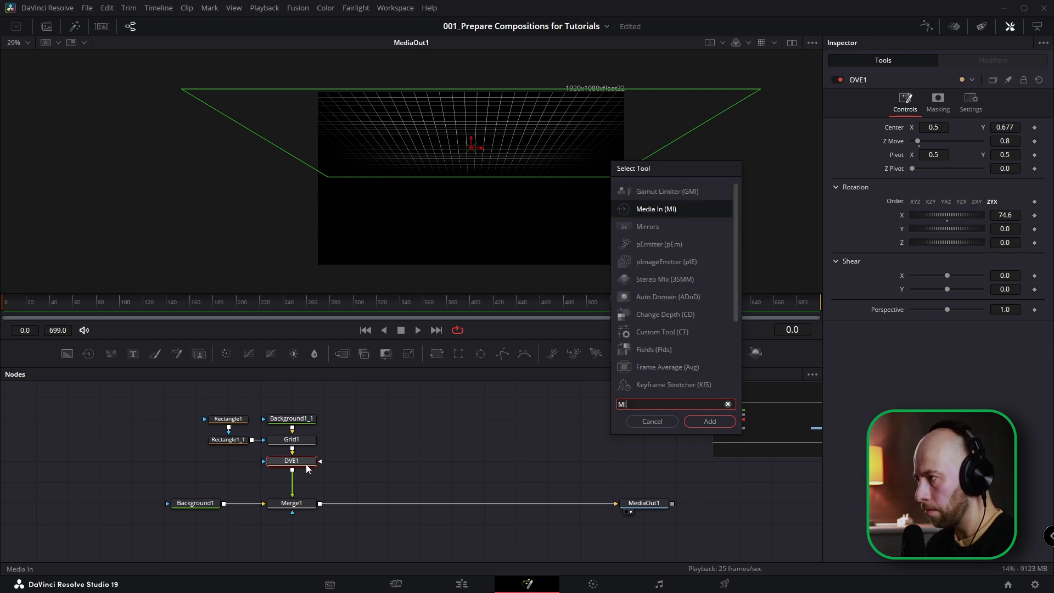
type("rrors")
key("Return")
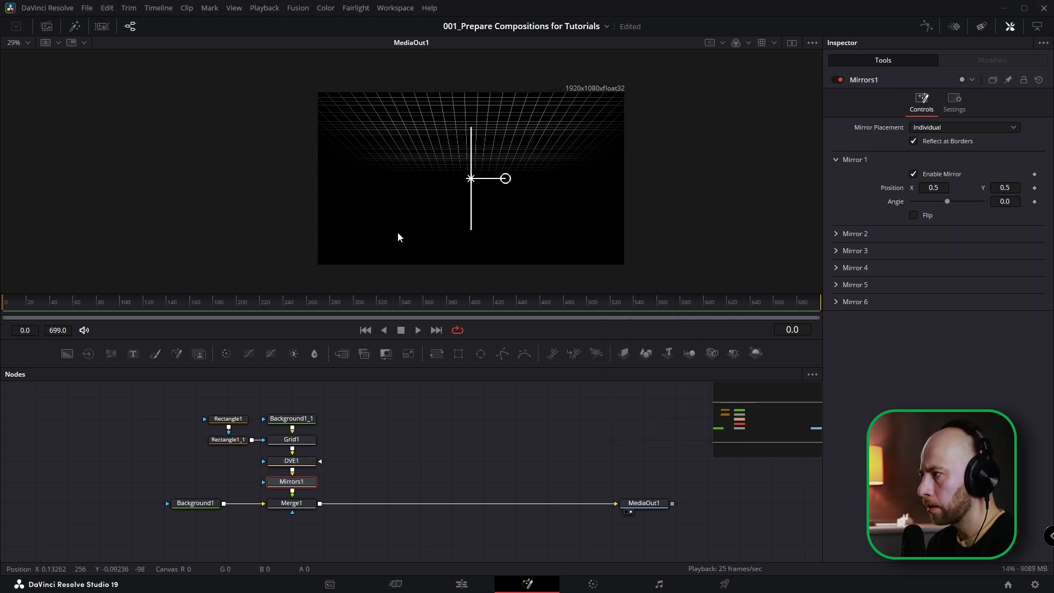
left_click_drag(946, 202, 981, 211)
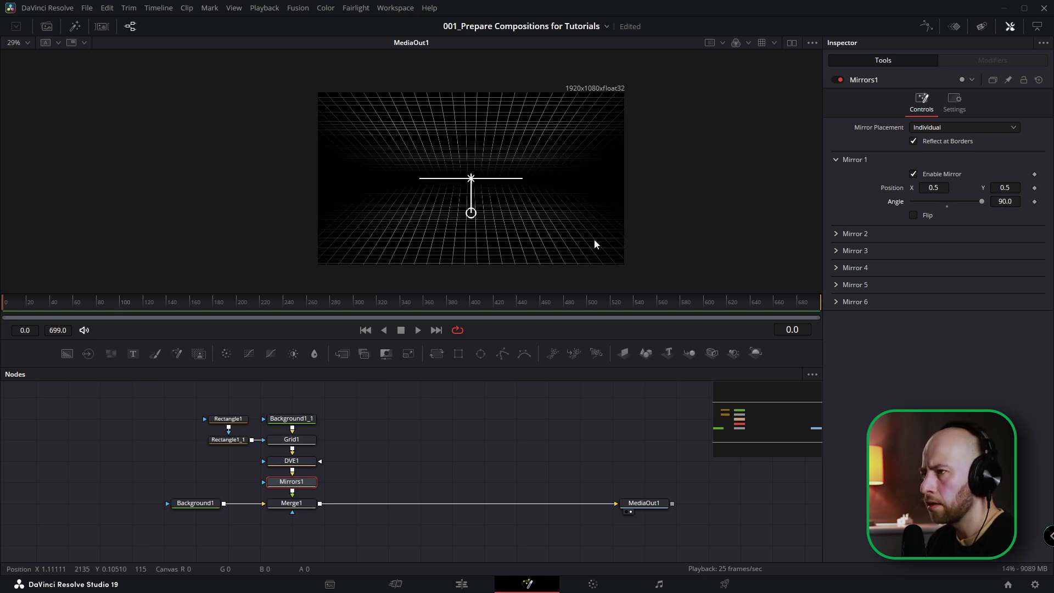
left_click(342, 453)
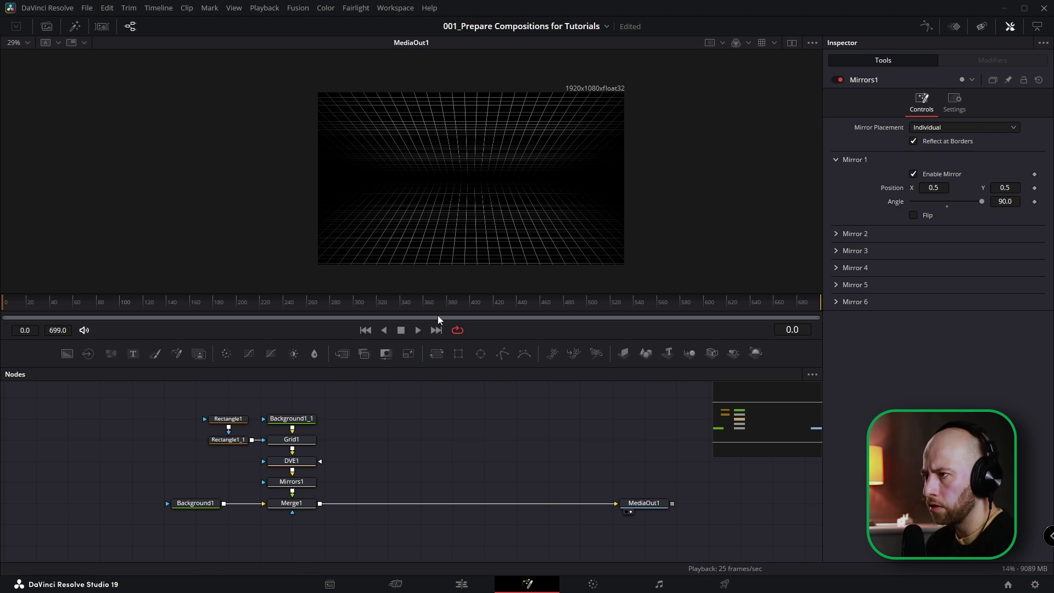
Set DVE1's X Rotation to 75.9
left_click(299, 463)
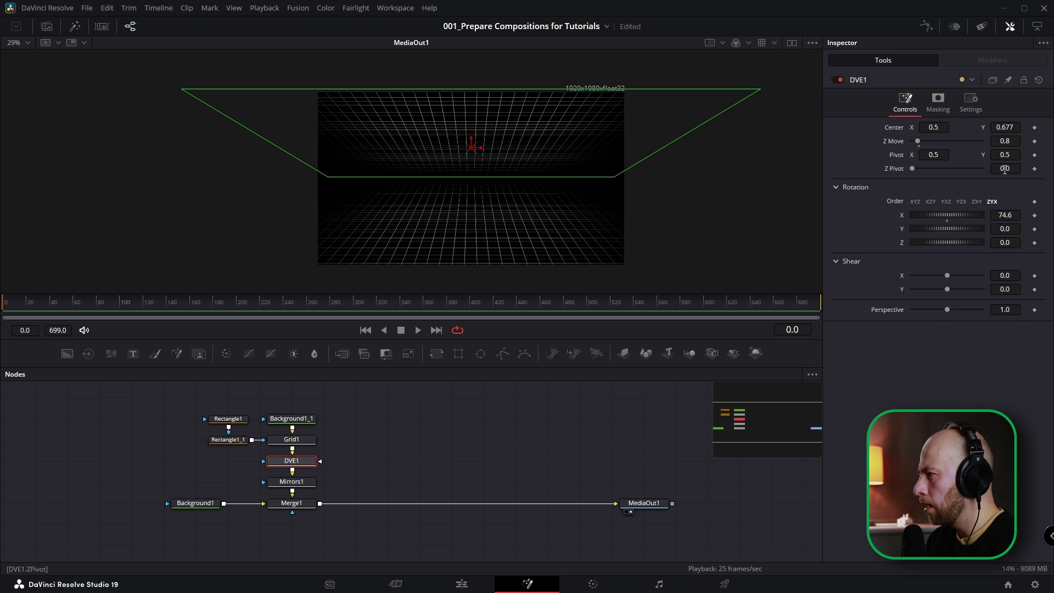
left_click_drag(1003, 214, 1014, 214)
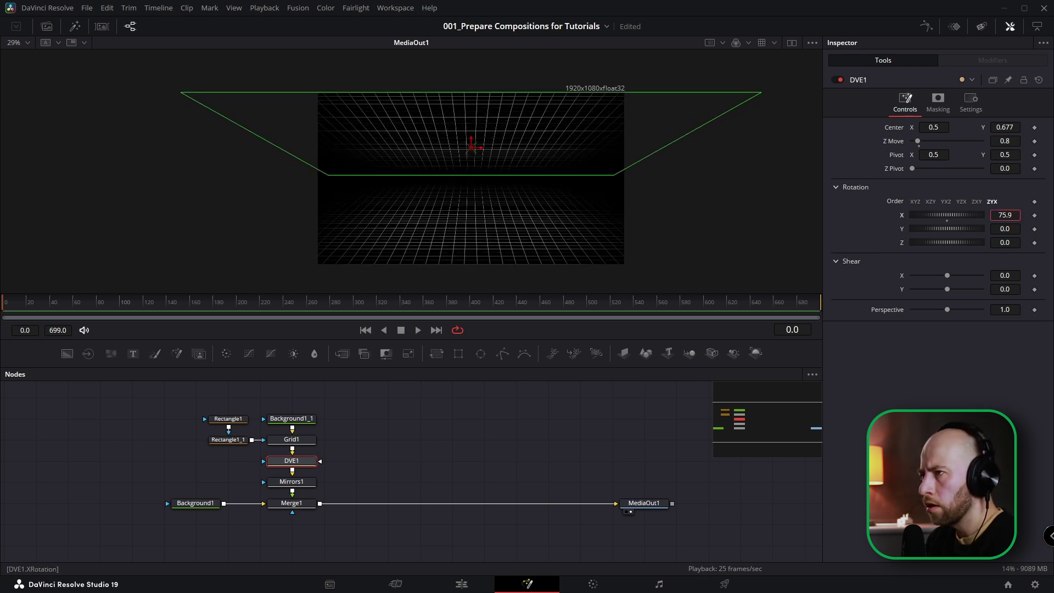
Reshape the Rectangle1 mask to a Center Y of about 0.522, a Height of about 0.194 and a Width of about 0.661
left_click(238, 420)
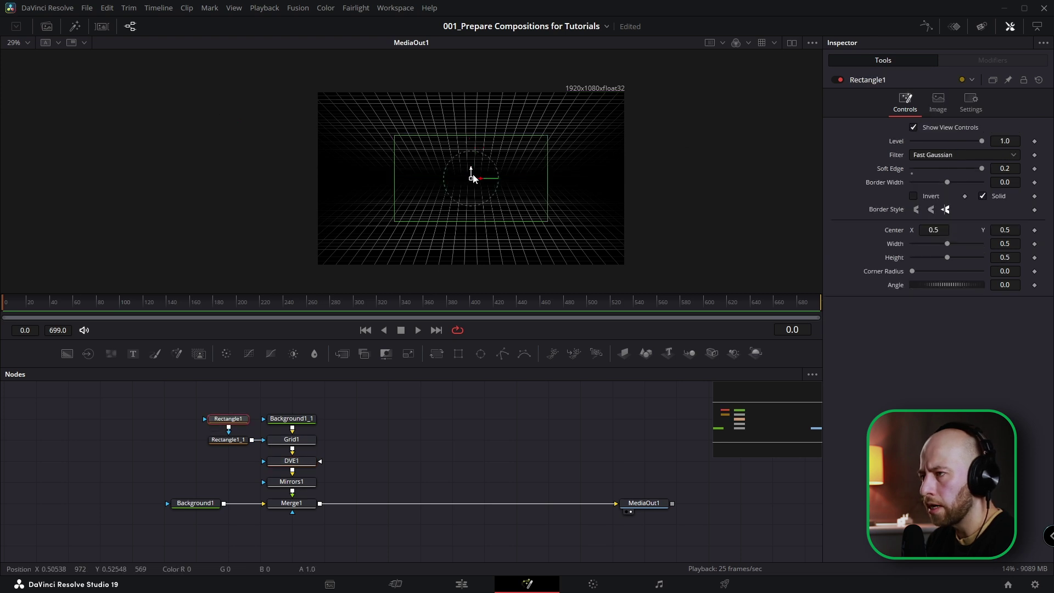
left_click_drag(471, 171, 501, 159)
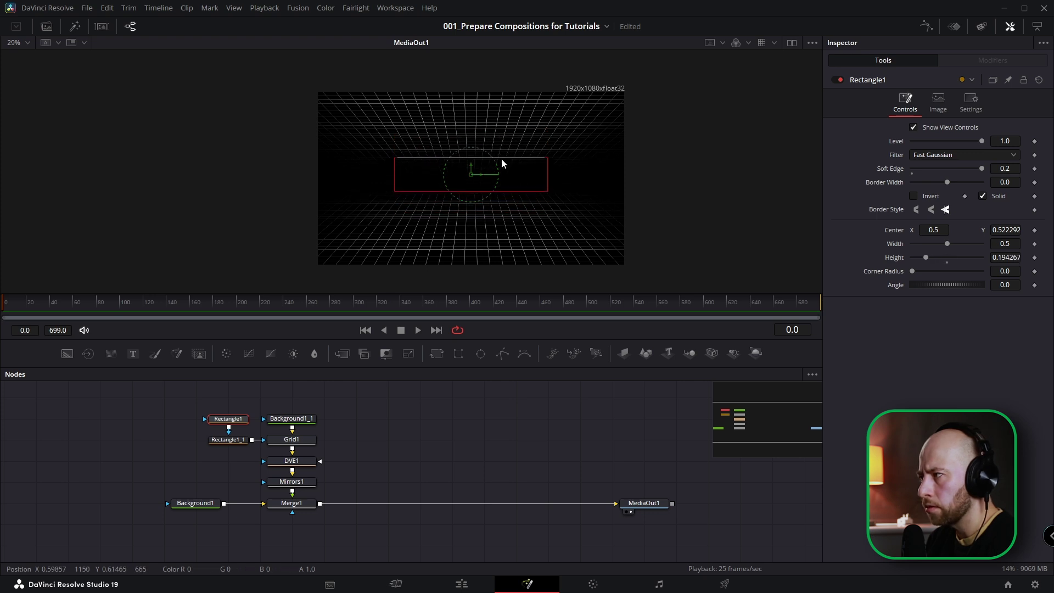
scroll(494, 173, "up", 1)
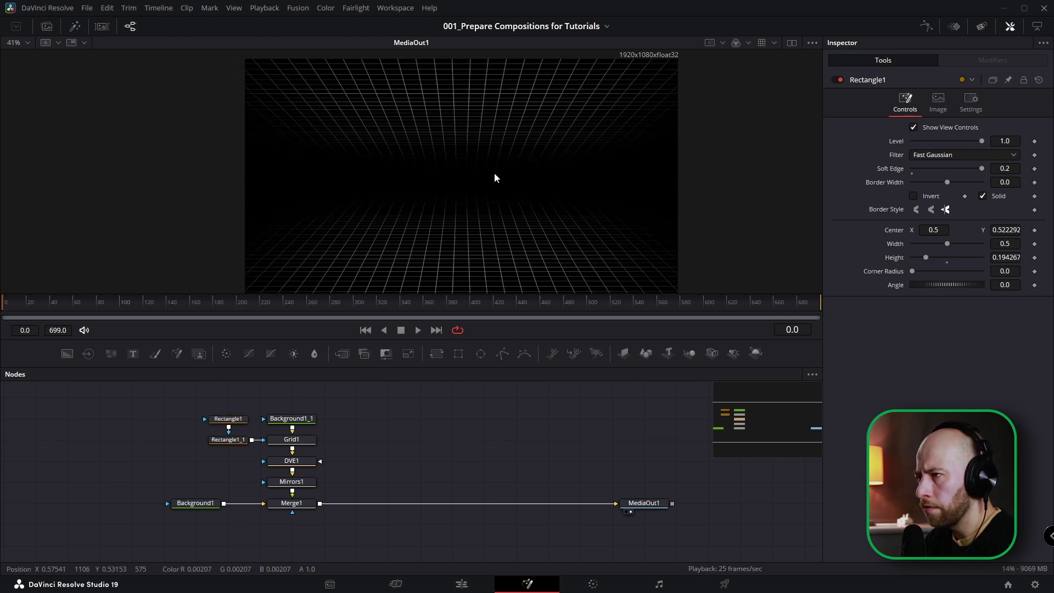
scroll(494, 180, "down", 1)
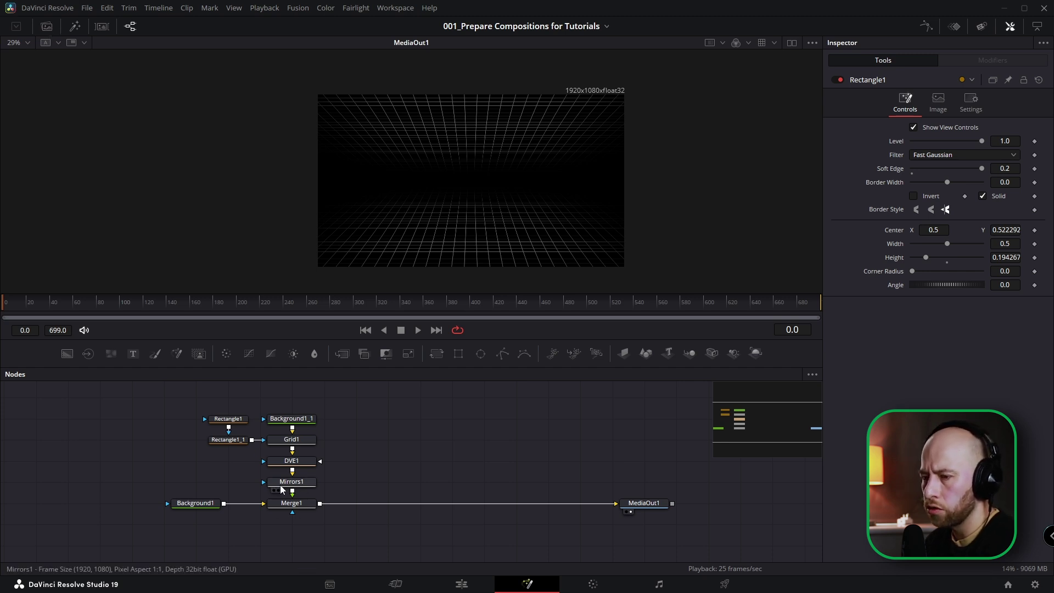
left_click(230, 420)
left_click_drag(547, 186, 571, 186)
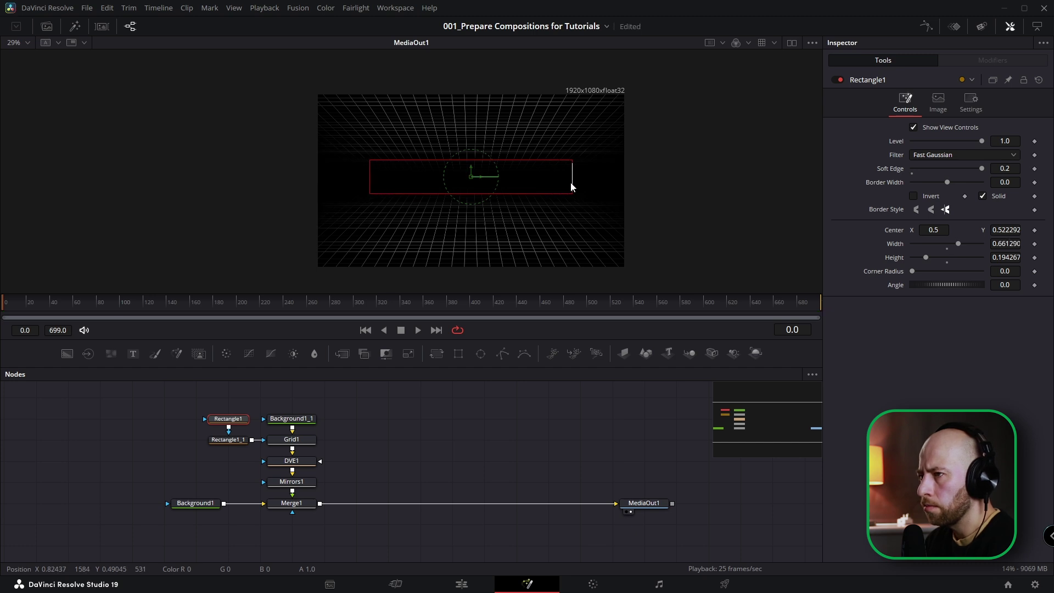
left_click(513, 425)
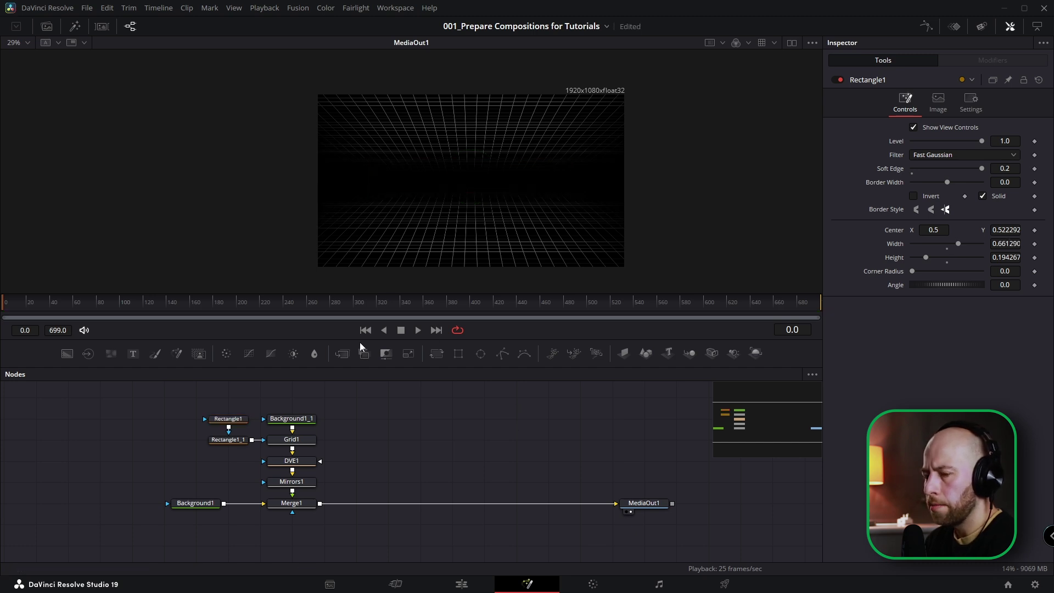
Merge DaVinci Resolve (circle).png from the PNGs bin over the grid and insert a Transform node after it
left_click(42, 26)
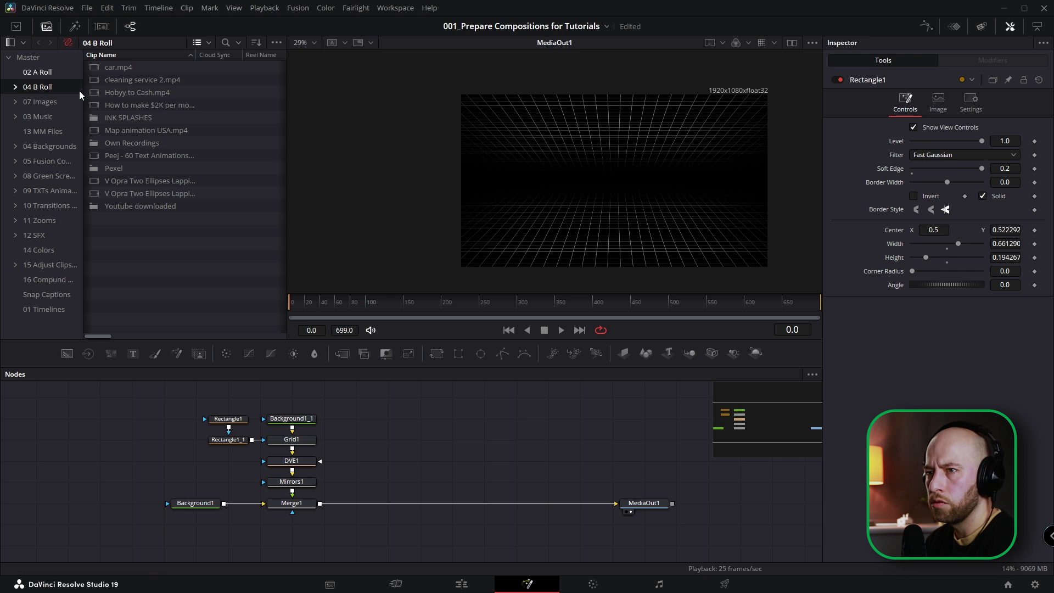
left_click(41, 111)
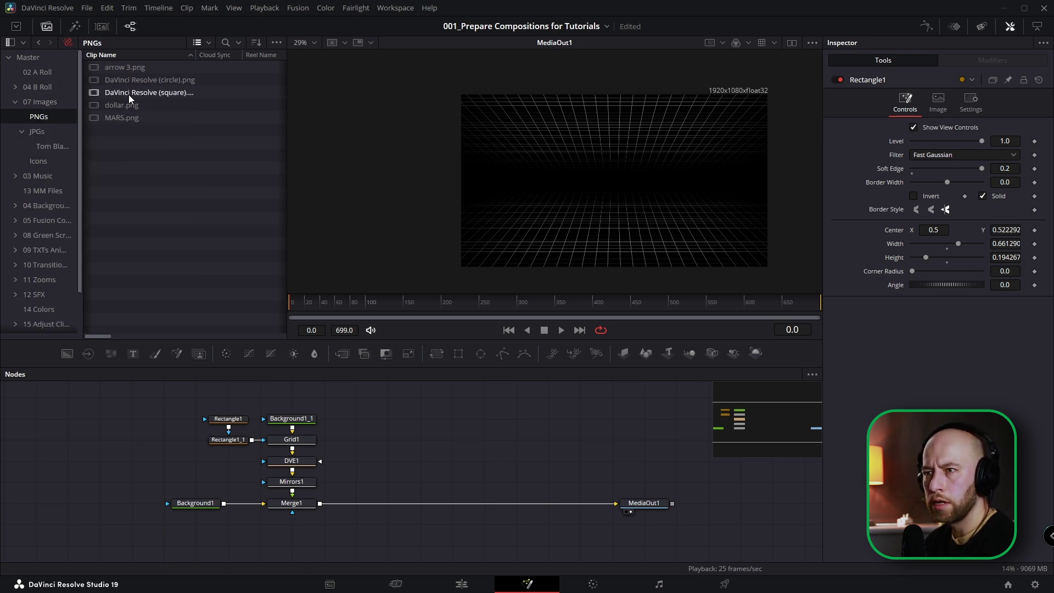
left_click_drag(127, 80, 322, 508)
left_click(413, 444)
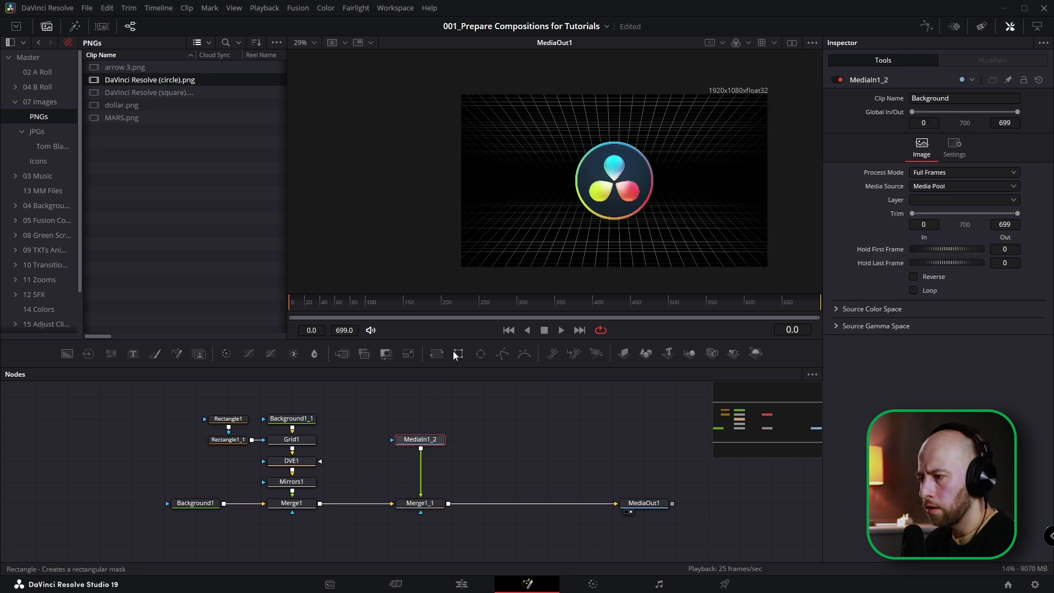
left_click(436, 353)
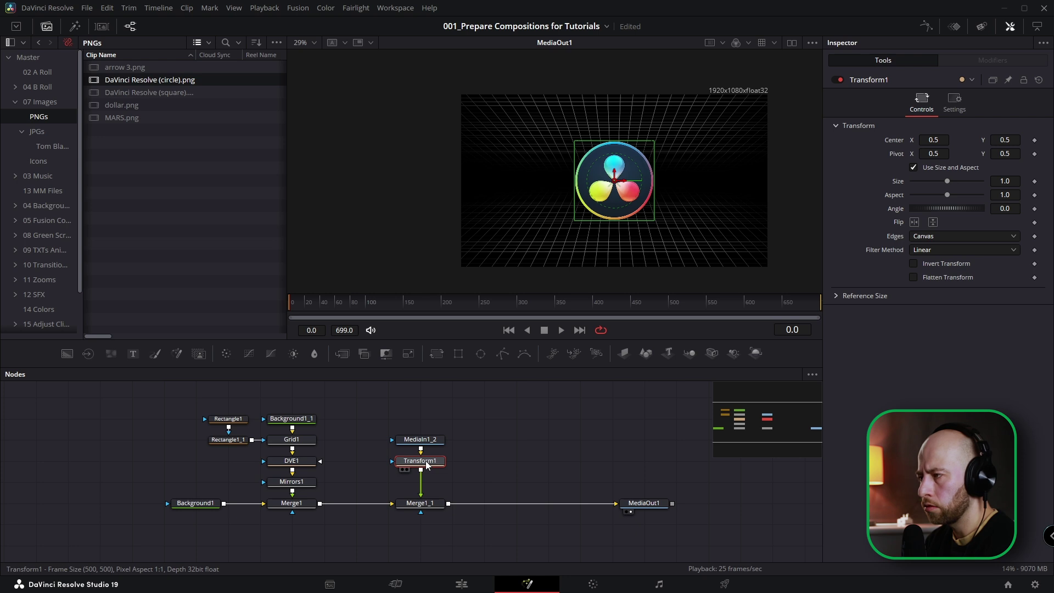
Keyframe Transform1's Size from 0 at frame 0 to about 1 at frame 100
left_click_drag(1009, 177, 469, 156)
left_click(562, 432)
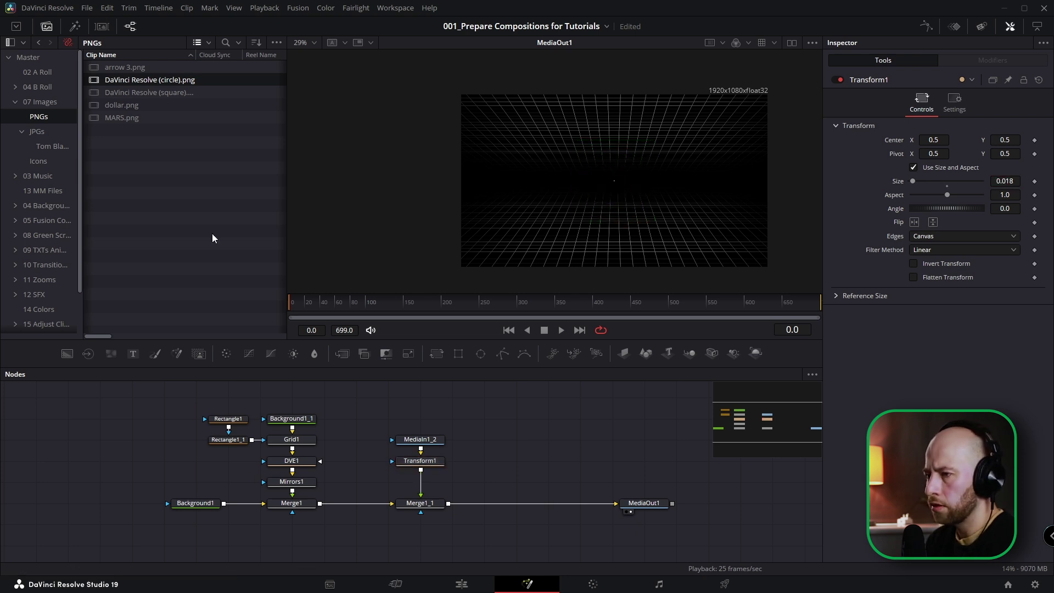
left_click(1001, 179)
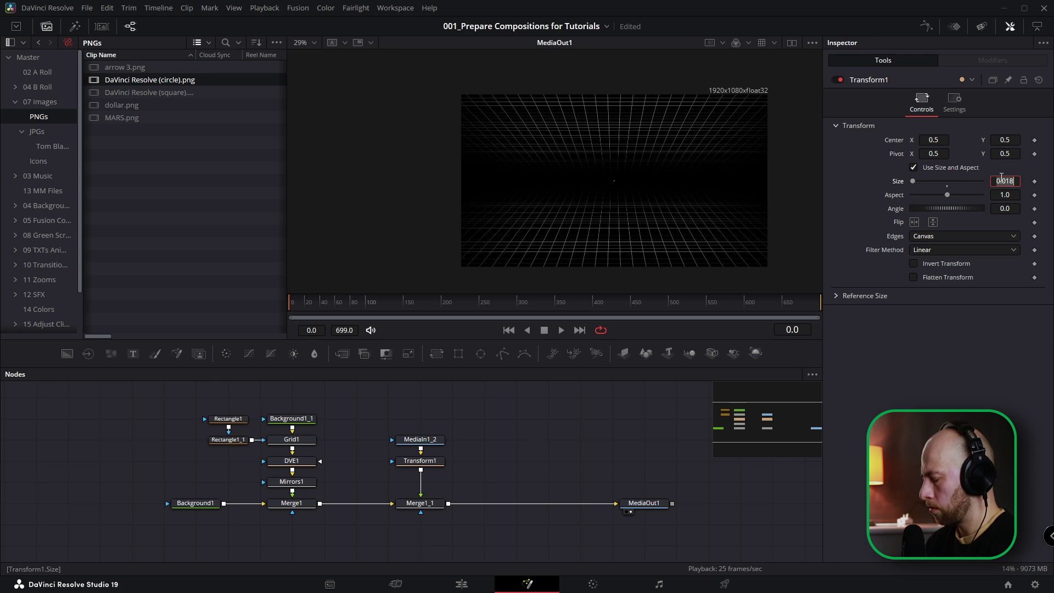
type("0")
key("Tab")
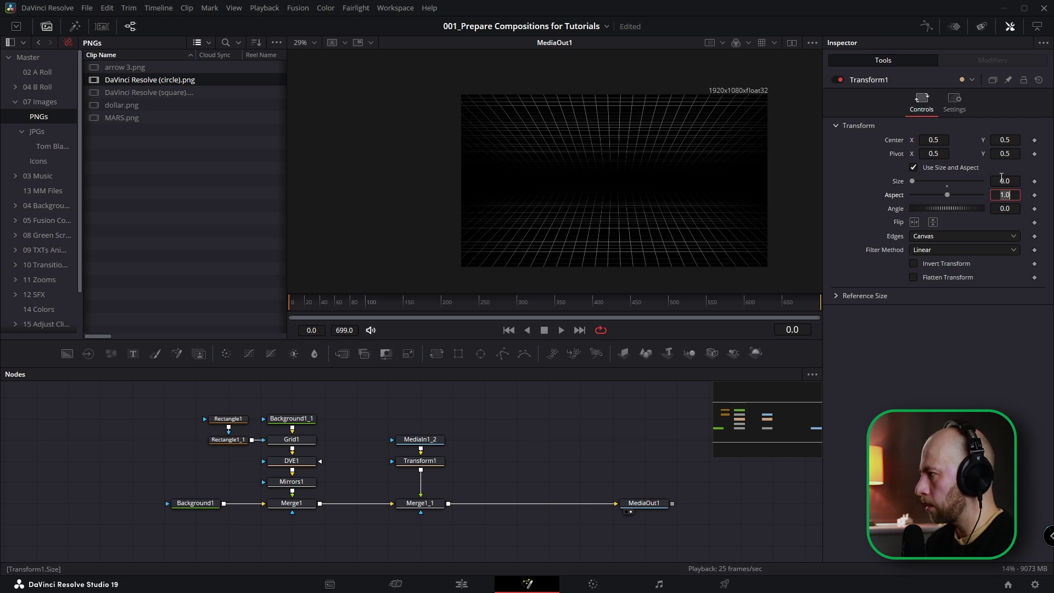
left_click(1033, 182)
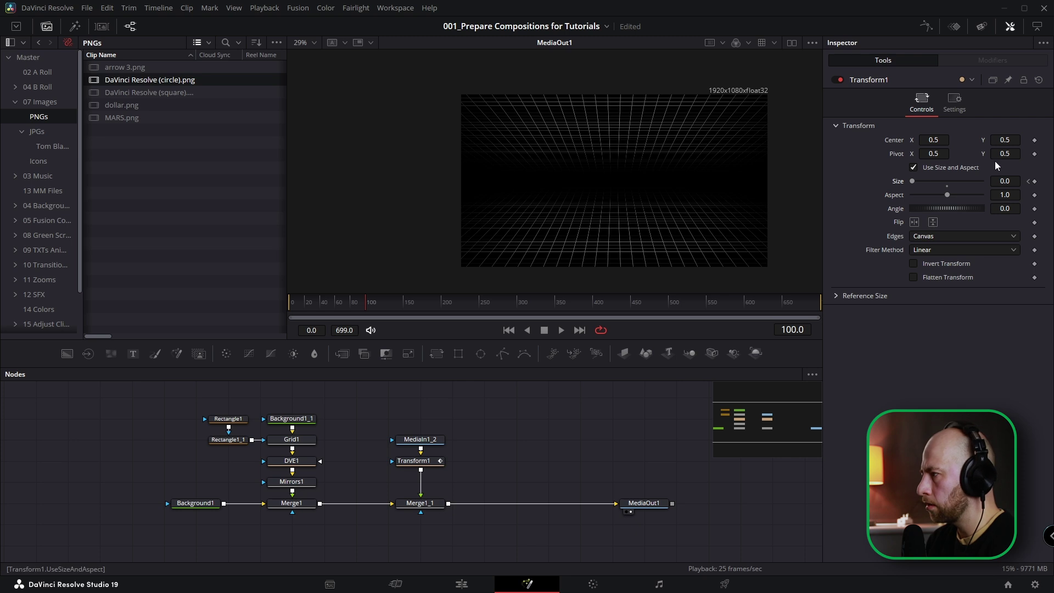
left_click_drag(912, 182, 943, 186)
Play the logo's scale-up animation from the first frame
left_click(361, 303)
left_click_drag(360, 303, 289, 310)
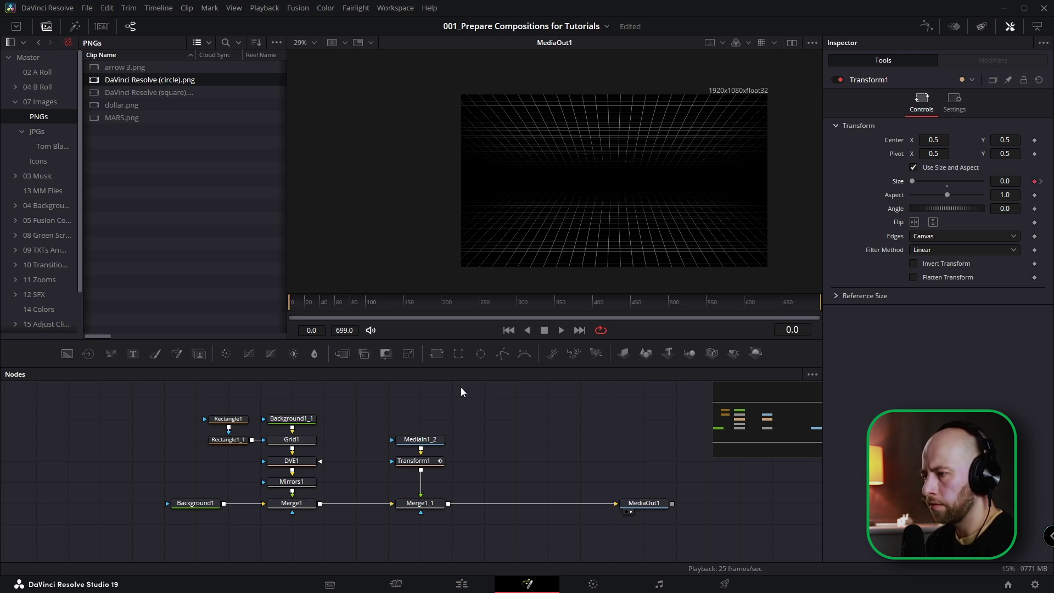
key("space")
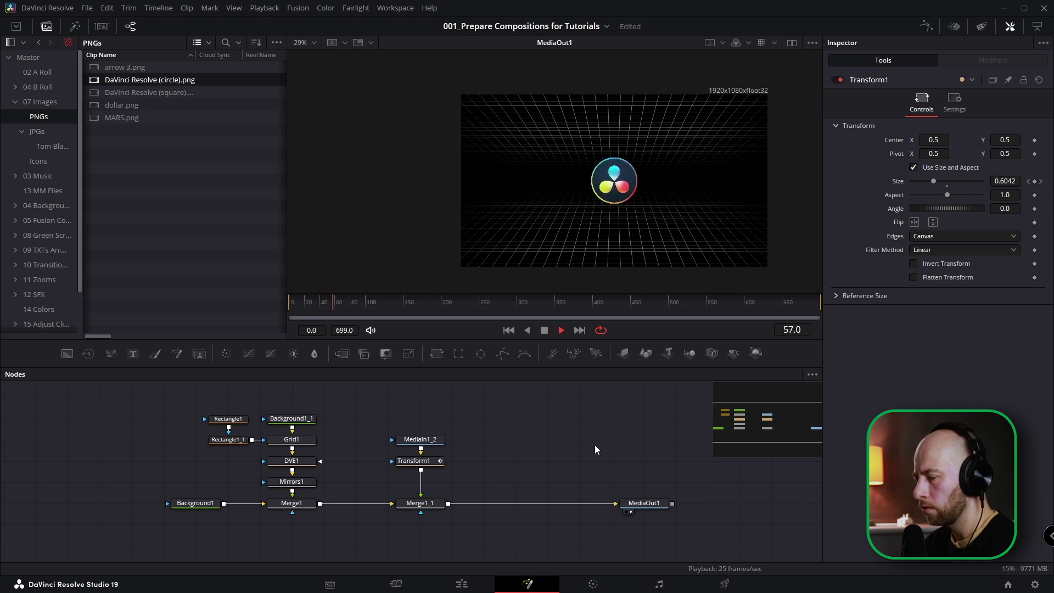
key("space")
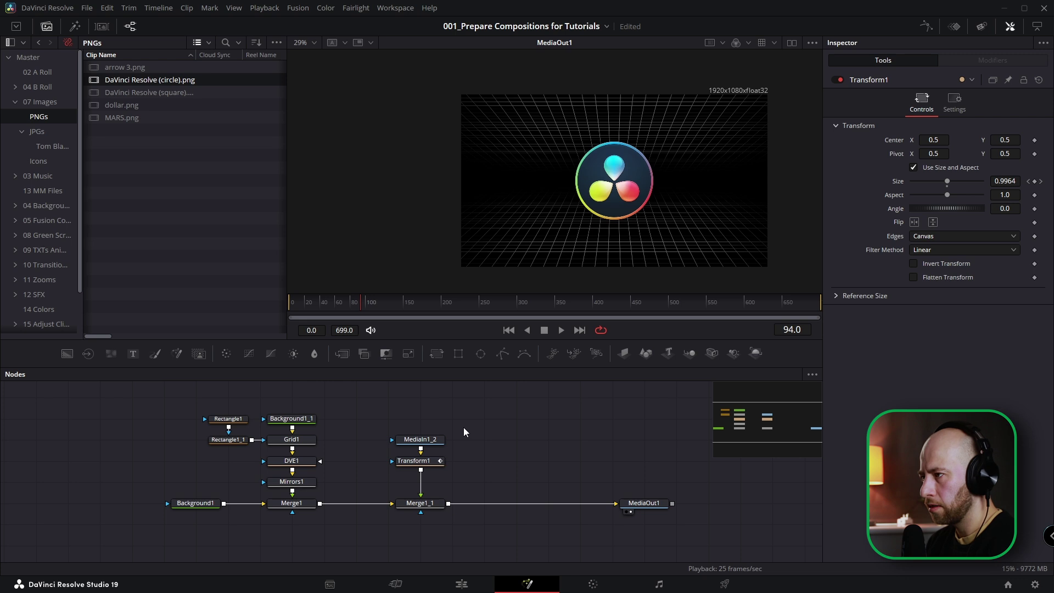
Delete the logo and grid branches with their merges, keeping only Background1 and MediaOut1
left_click_drag(465, 417, 434, 518)
key("Delete")
left_click_drag(350, 397, 242, 518)
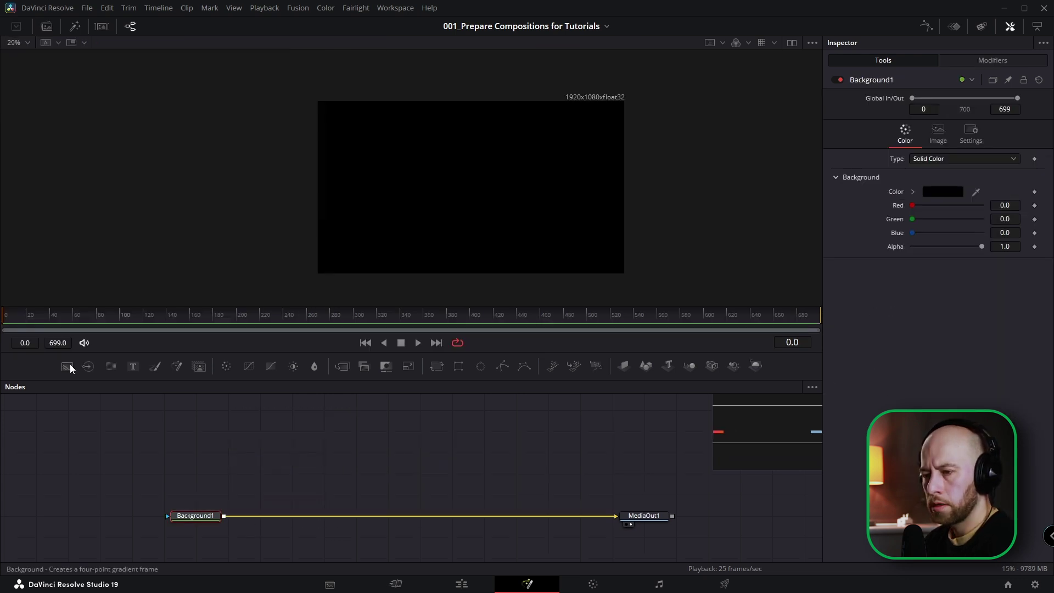
Add a transparent Background node, paste the Grid node after it, and merge the grid over Background1
left_click_drag(70, 364, 279, 426)
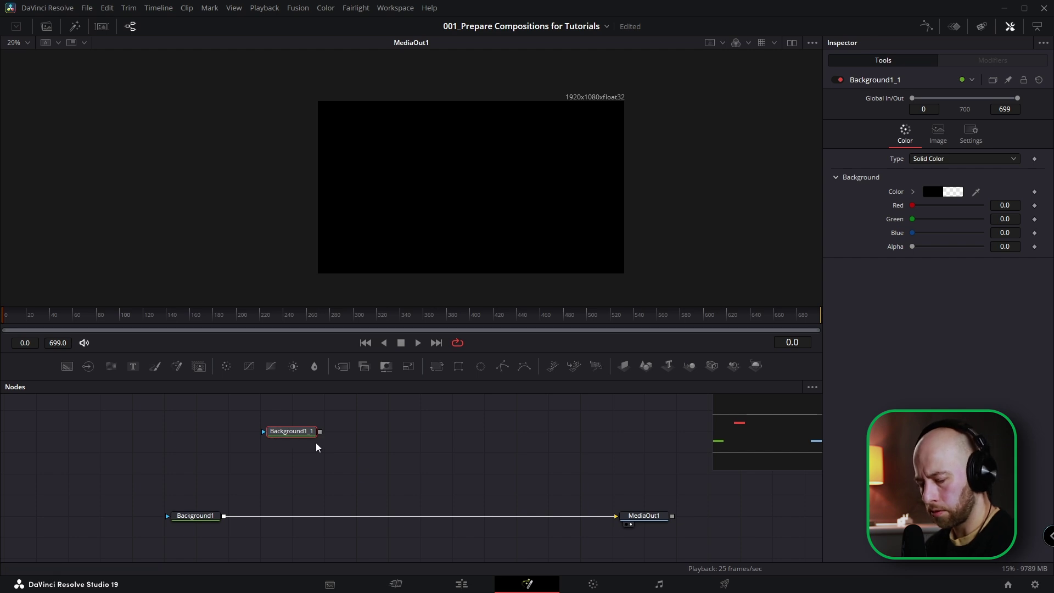
key("ctrl+v")
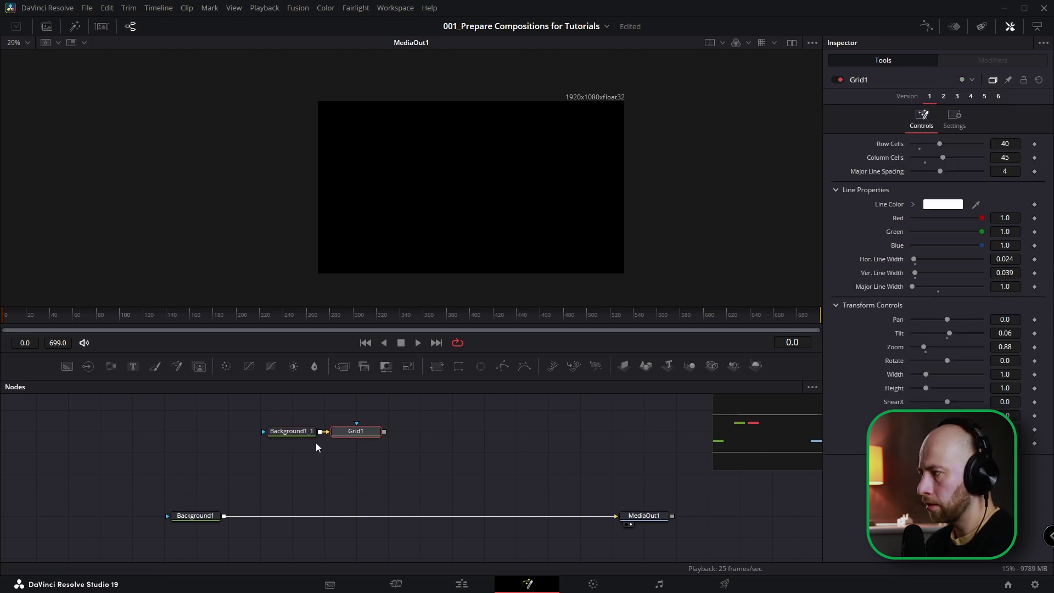
left_click_drag(357, 436, 225, 517)
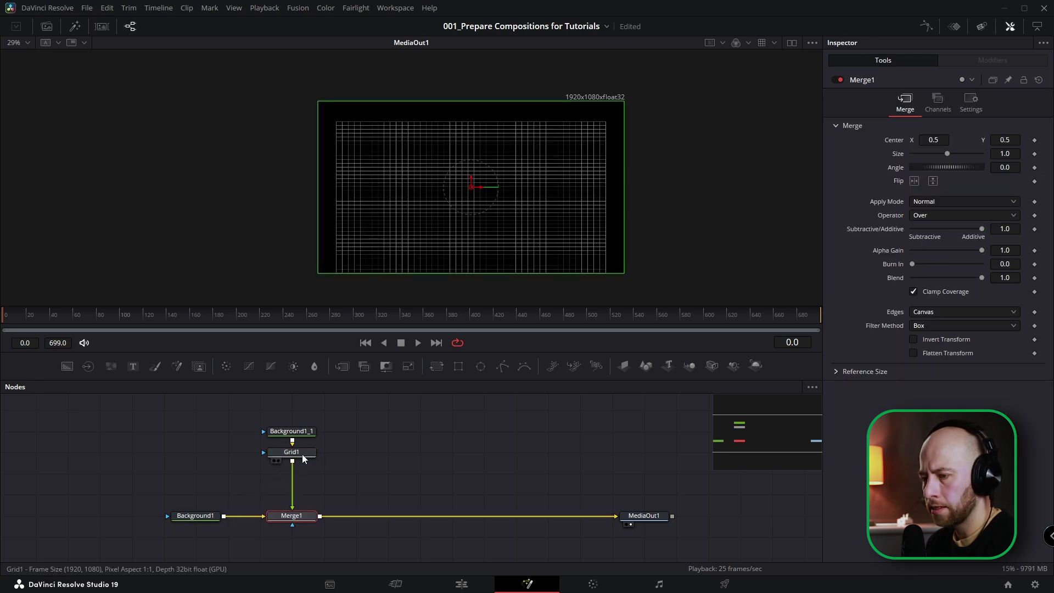
Insert a DVE node after Grid1 with X Rotation -73.3, Center Y 0.263 and Z Move 0.92
left_click(301, 457)
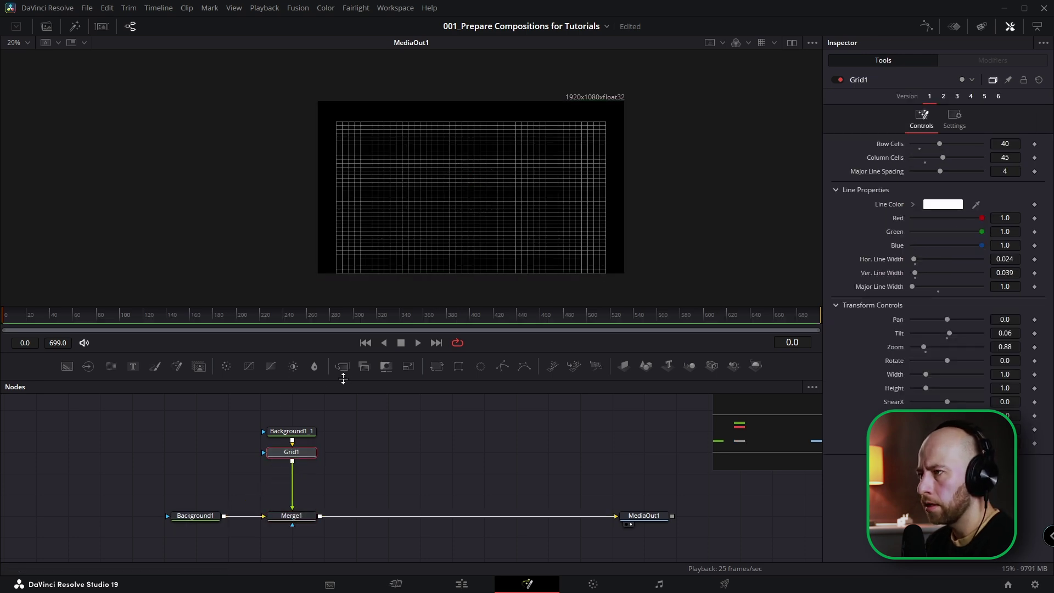
key("shift+space")
type("dve")
key("Return")
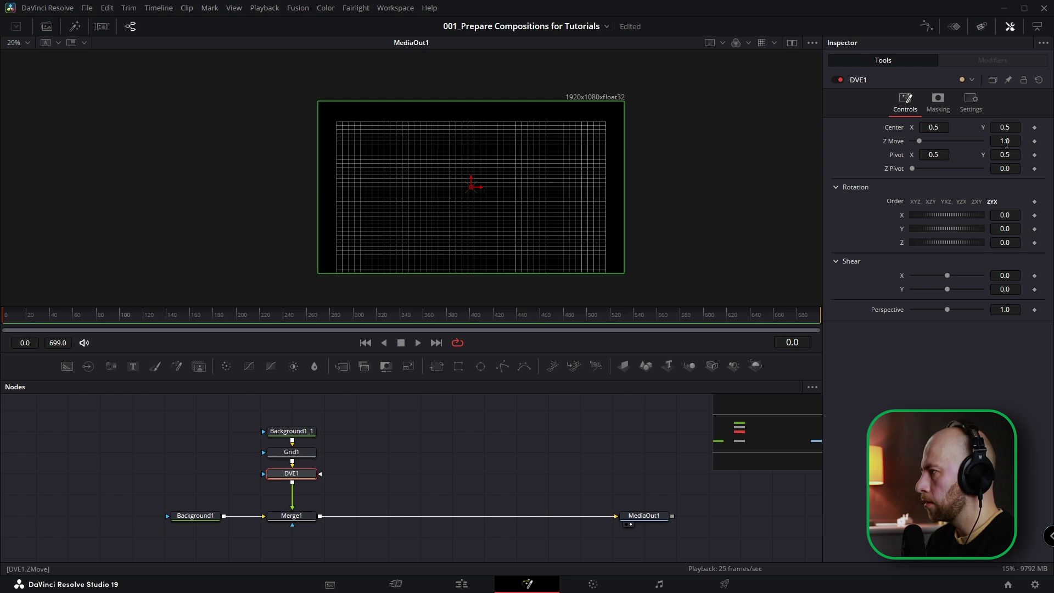
left_click_drag(946, 215, 913, 214)
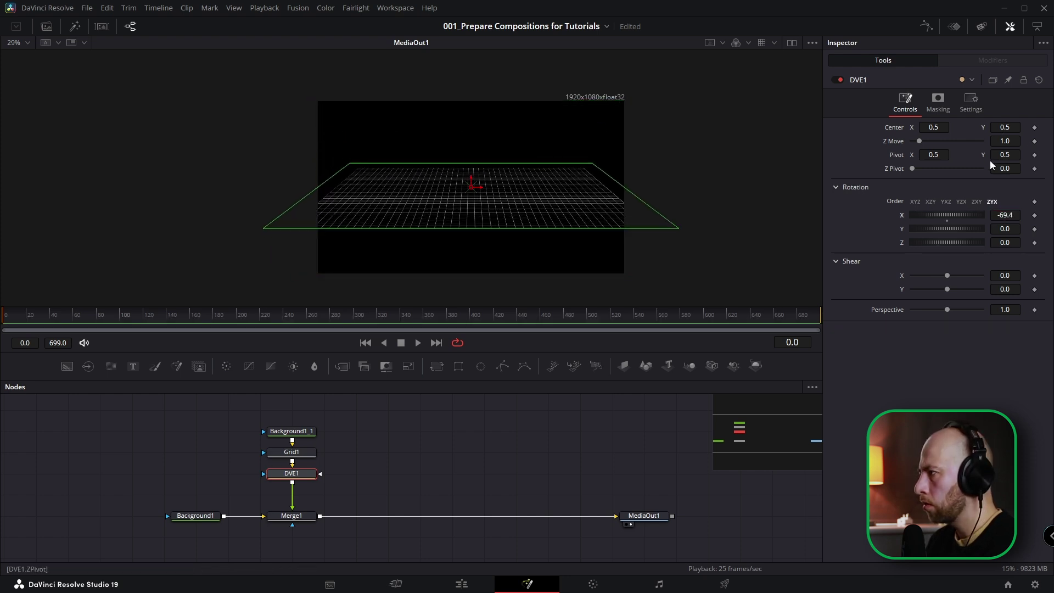
left_click_drag(1011, 128, 881, 127)
left_click_drag(1007, 217, 1009, 215)
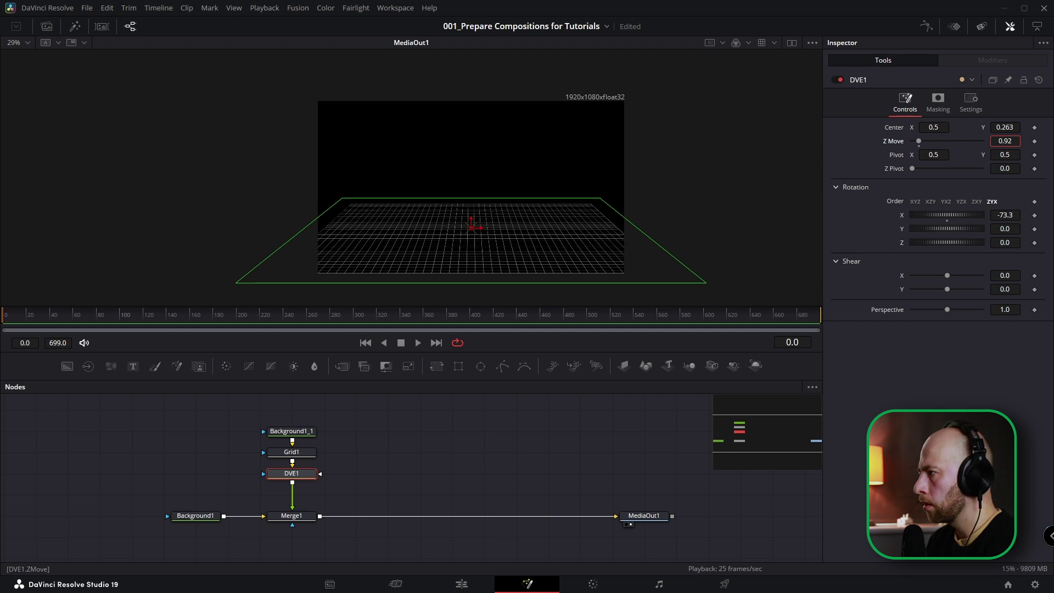
Mask Grid1 with a Rectangle, setting its Soft Edge to 0.2 and widening it to about 0.672
left_click(288, 452)
left_click_drag(459, 367, 290, 453)
left_click_drag(911, 169, 981, 169)
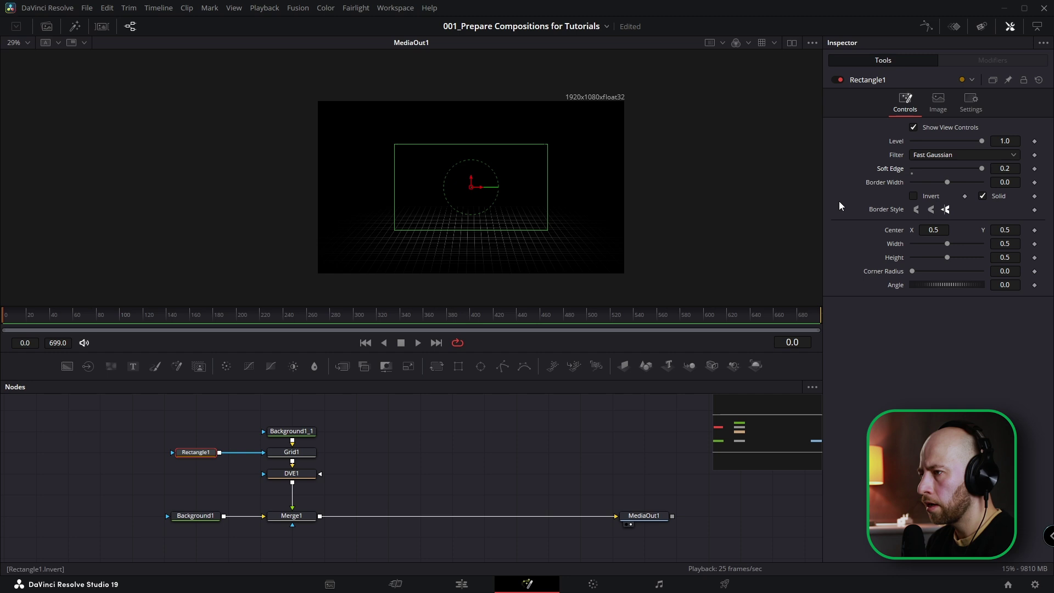
left_click_drag(546, 198, 574, 195)
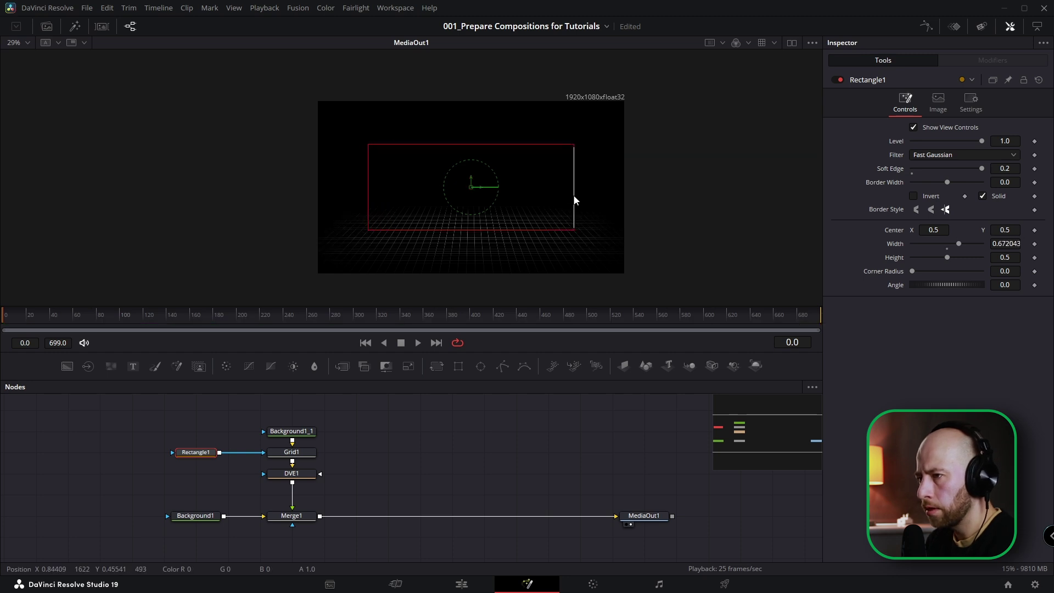
Adjust DVE1 to Center Y 0.262, Z Move 0.74 and X Rotation -80.9
left_click(303, 471)
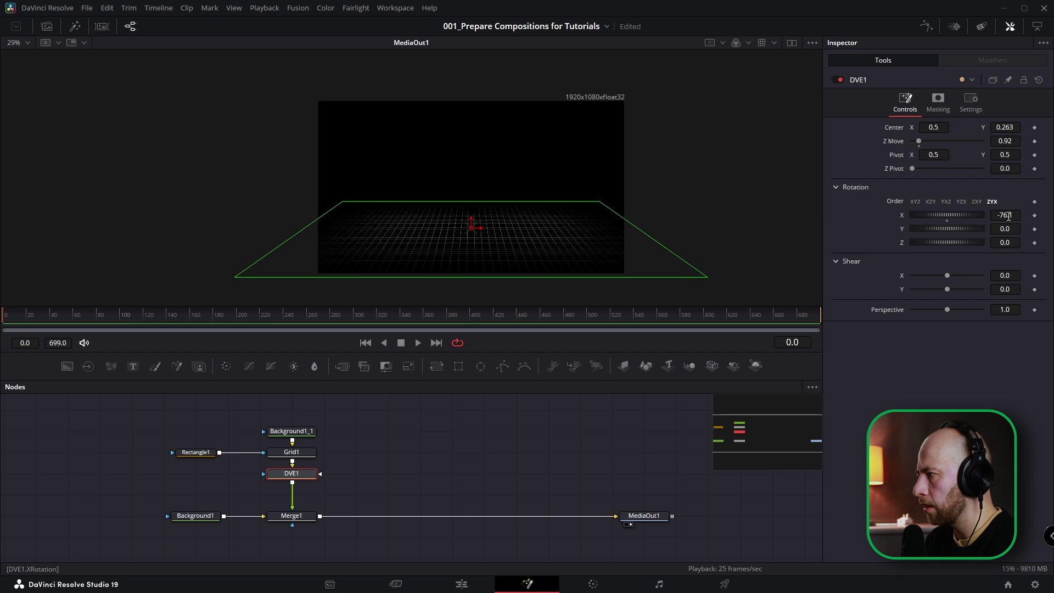
left_click_drag(1009, 129, 1007, 130)
left_click_drag(1006, 141, 995, 141)
left_click_drag(1004, 214, 978, 214)
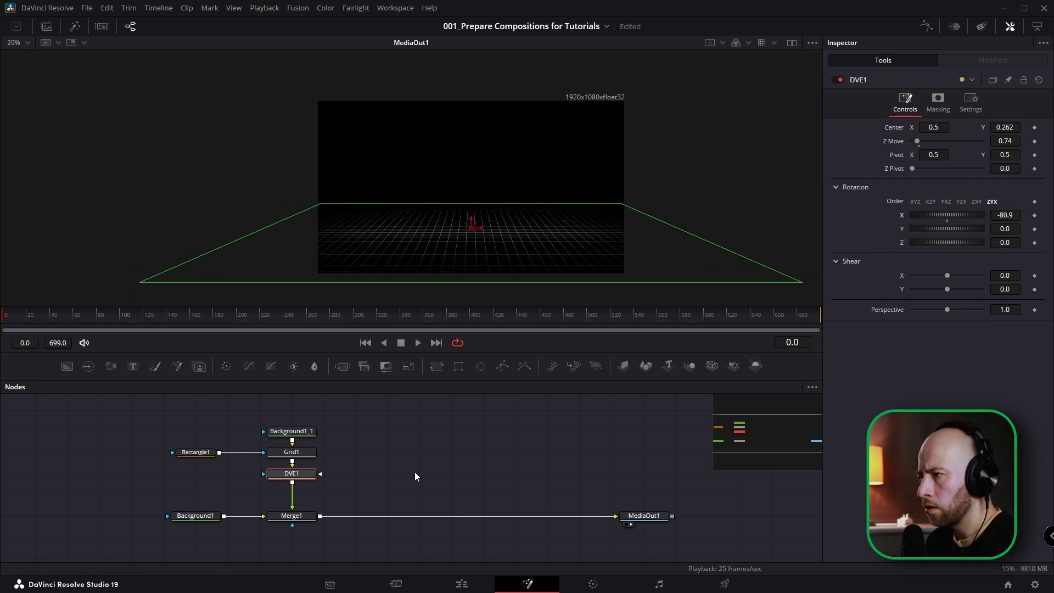
left_click(426, 452)
Move the Rectangle1 mask down to a Center Y of about 0.435
scroll(475, 235, "up", 3)
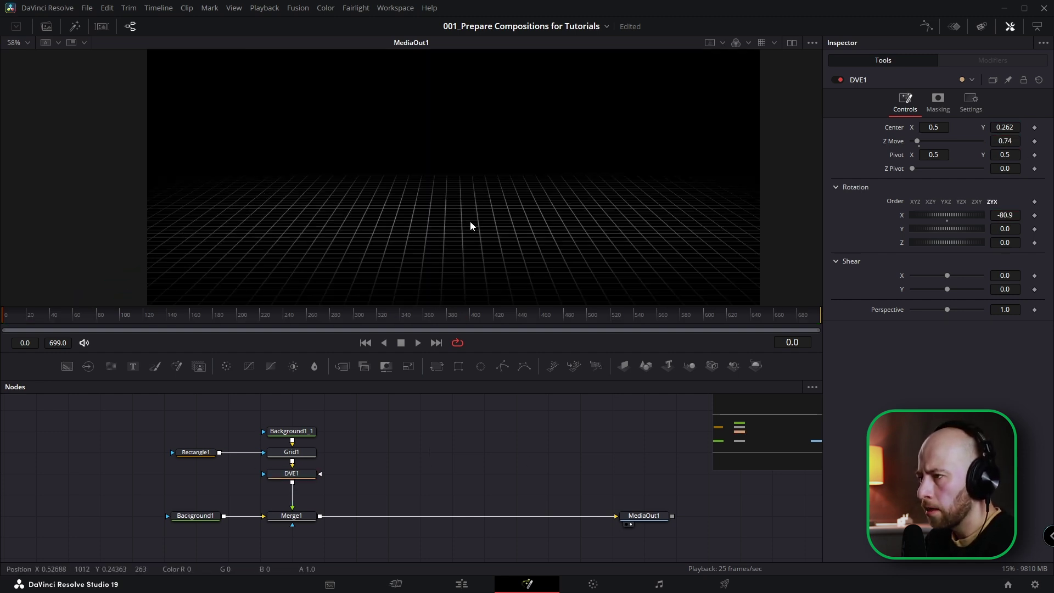
left_click_drag(499, 353, 499, 396)
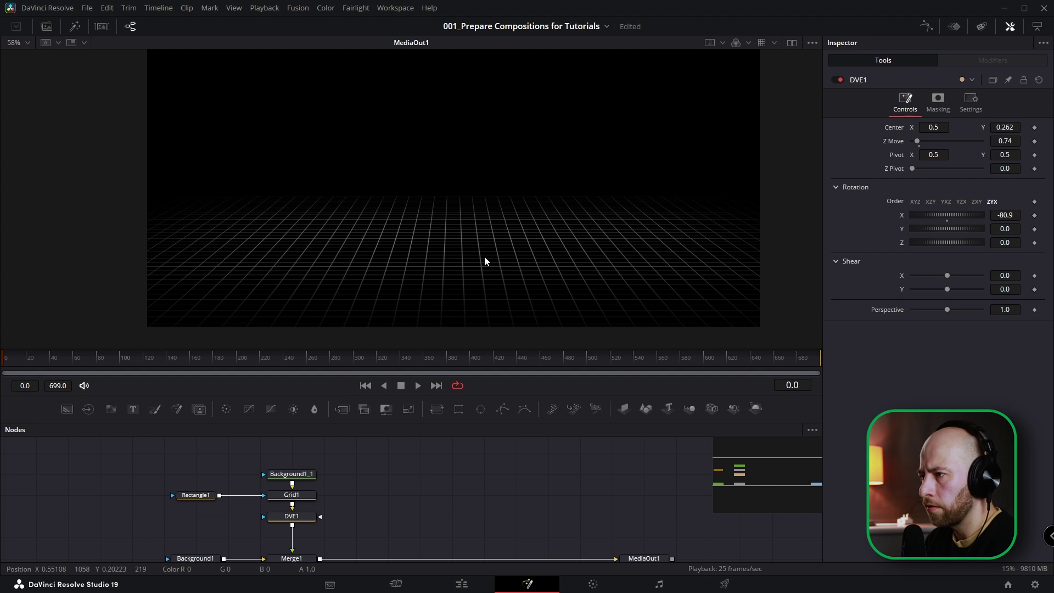
scroll(484, 256, "down", 3)
scroll(476, 244, "up", 3)
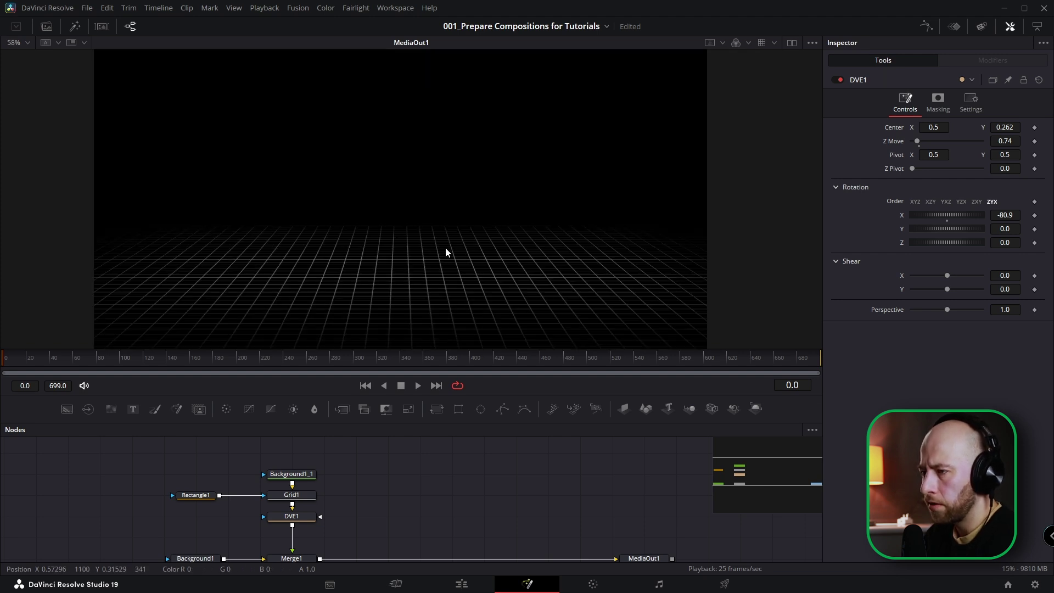
scroll(447, 250, "down", 1)
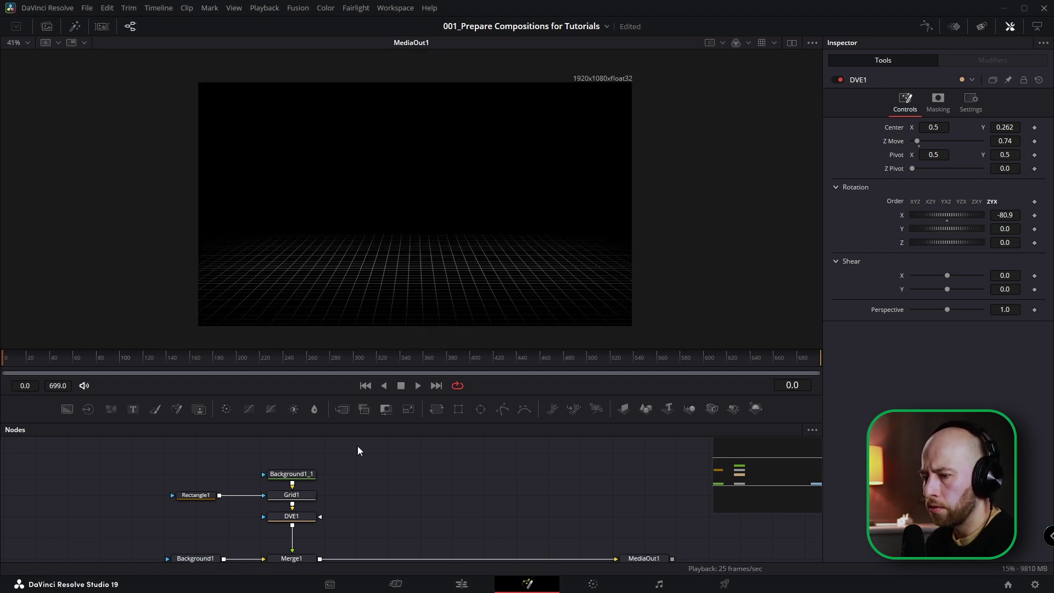
left_click(196, 495)
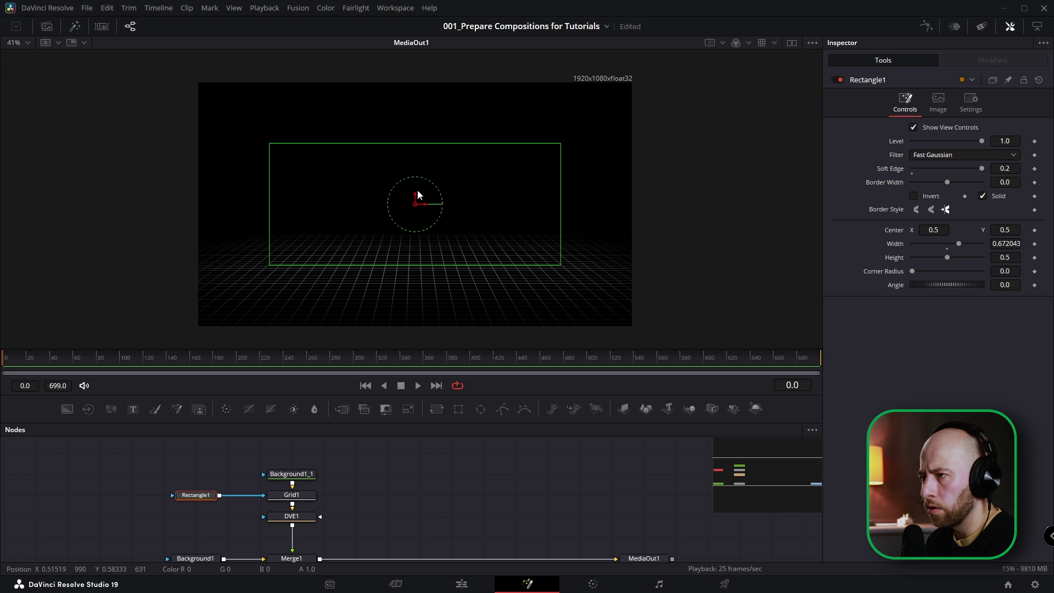
left_click_drag(414, 196, 420, 213)
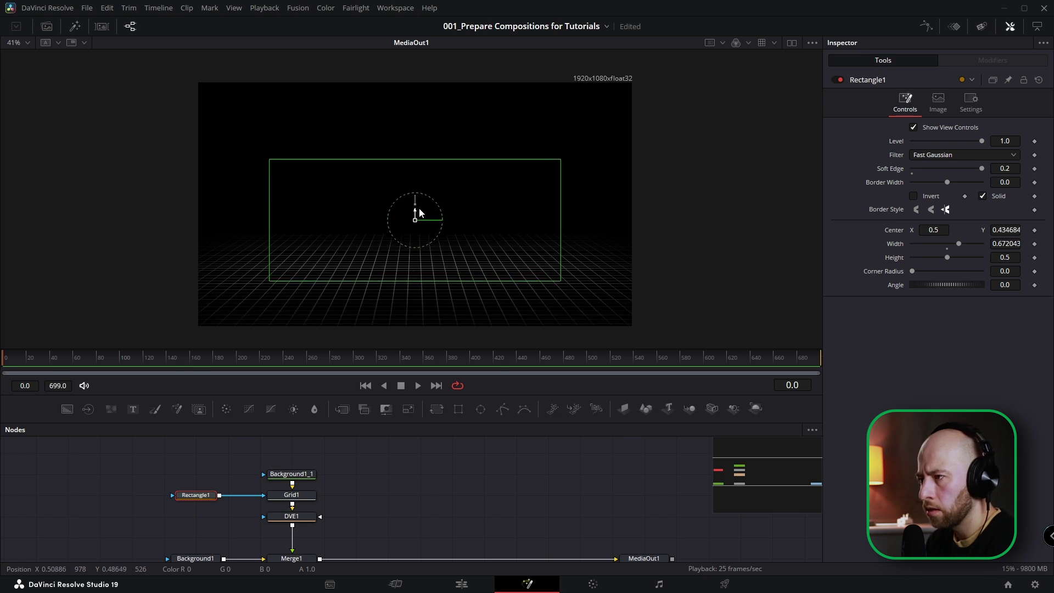
Add another Background node merged over the floor grid after Merge1 and set its color to white
left_click(423, 477)
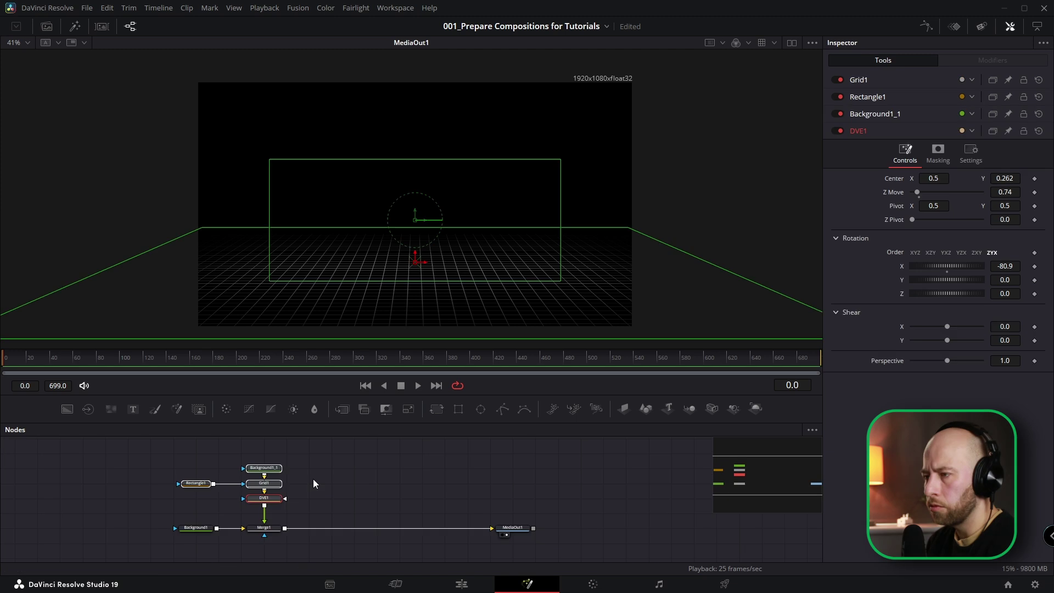
left_click(483, 479)
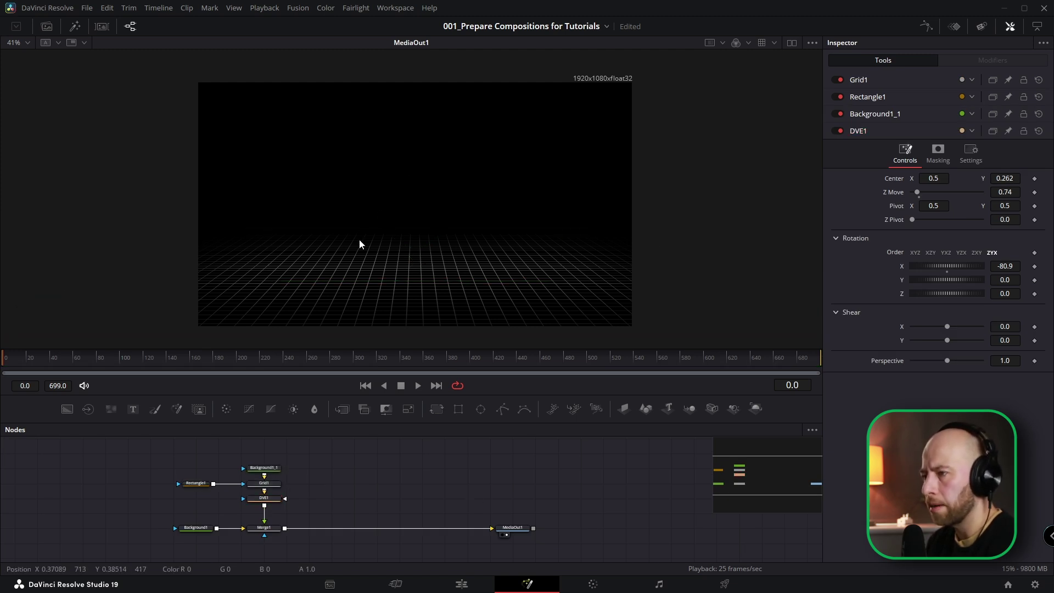
left_click_drag(253, 457, 284, 528)
left_click(913, 191)
left_click_drag(932, 236, 909, 202)
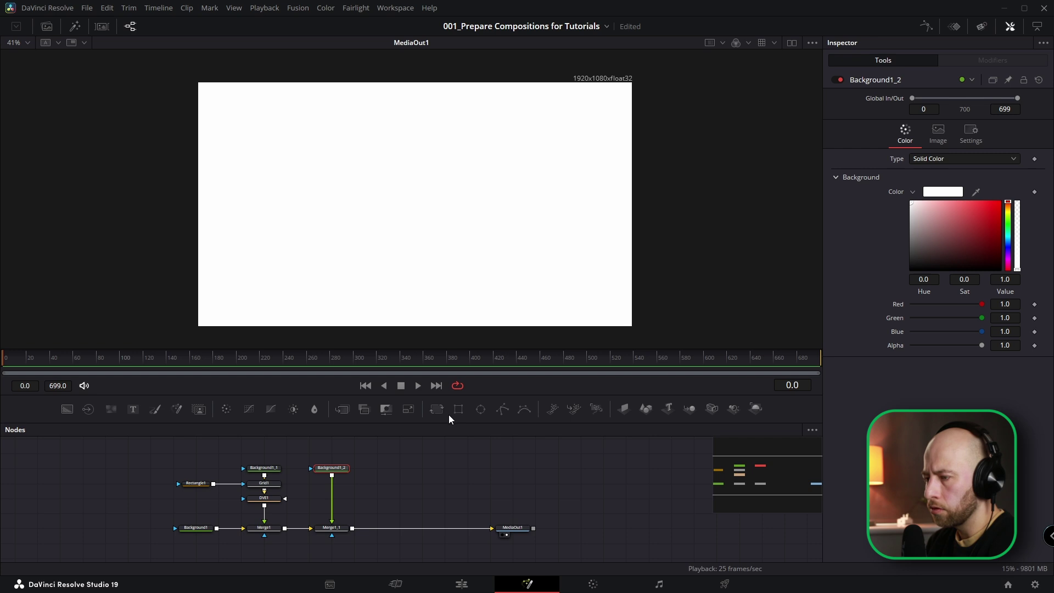
Mask the white background with an Ellipse whose Height follows its Width by expression, and set the Width to 0.18
left_click(480, 409)
double_click(1003, 244)
type("=")
key("Tab")
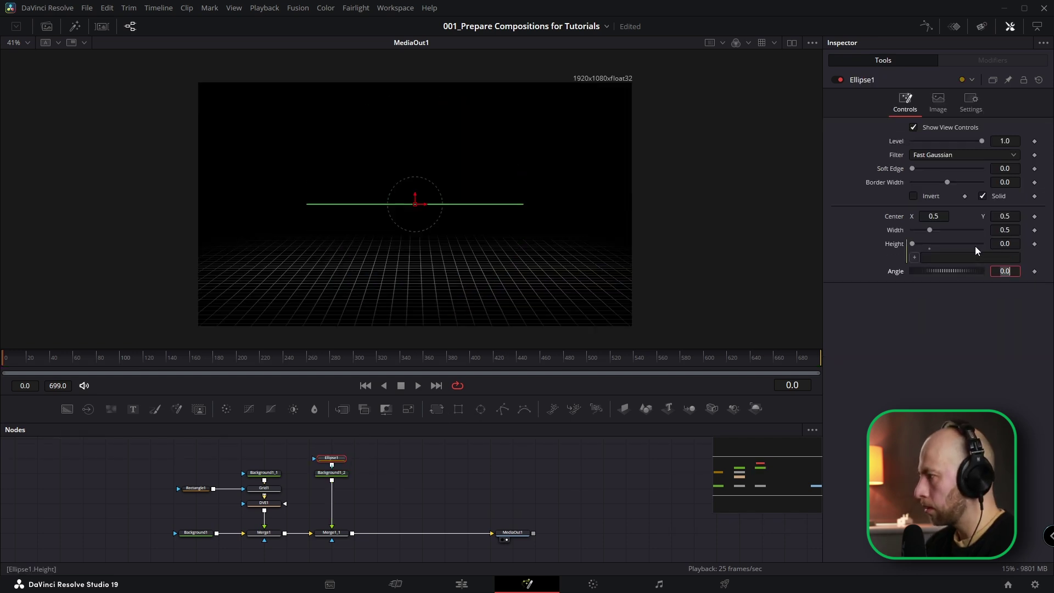
left_click_drag(913, 257, 898, 232)
left_click_drag(1003, 229, 949, 230)
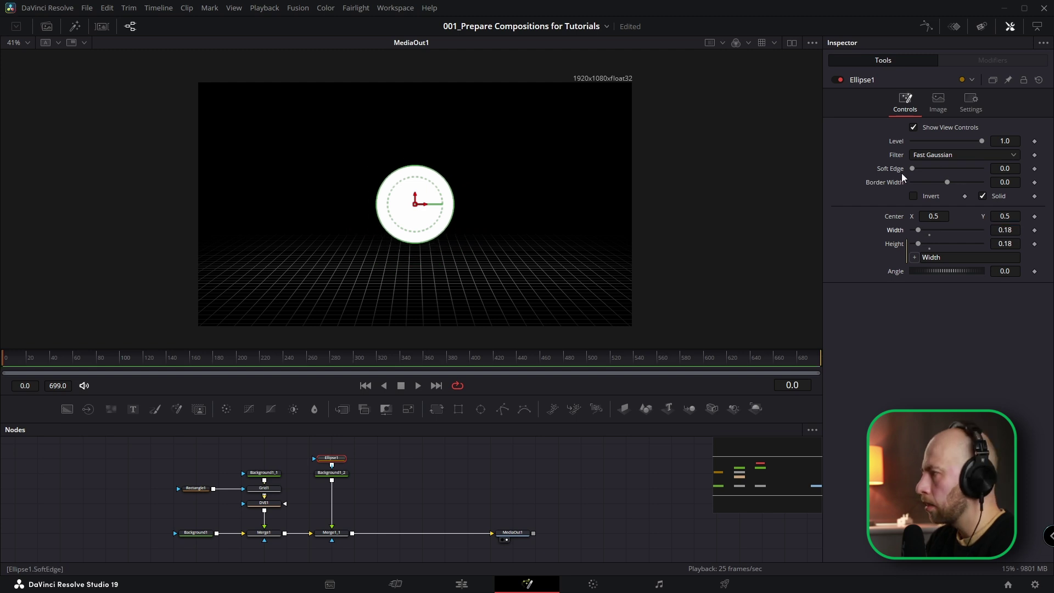
Soften the Ellipse1 mask to a Soft Edge of about 0.567 and fine-tune its Width for a faint glow
left_click_drag(969, 175, 1013, 190)
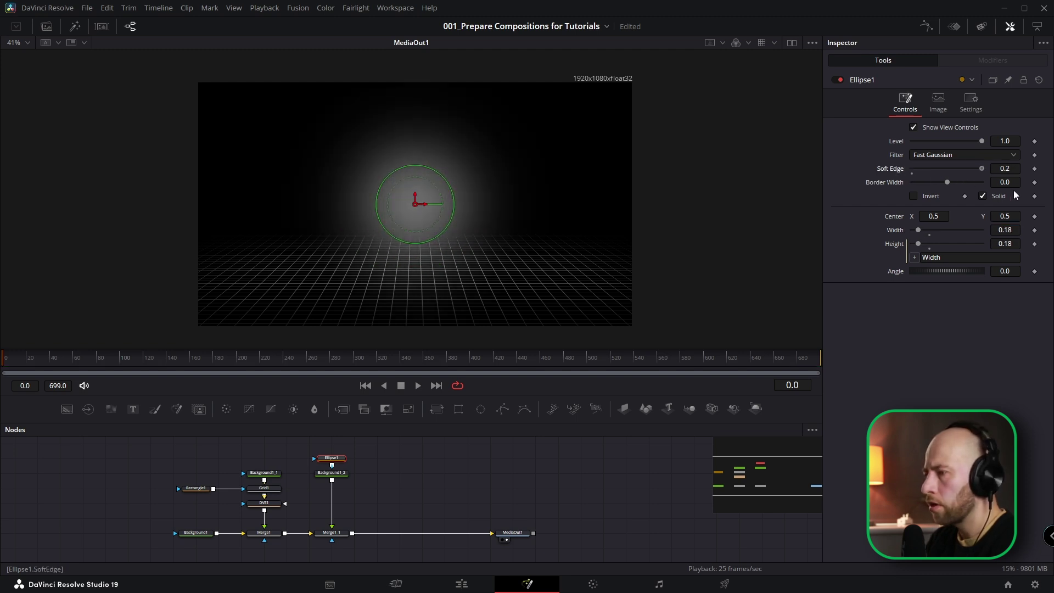
double_click(1011, 168)
type("1")
key("Tab")
left_click_drag(981, 168, 950, 172)
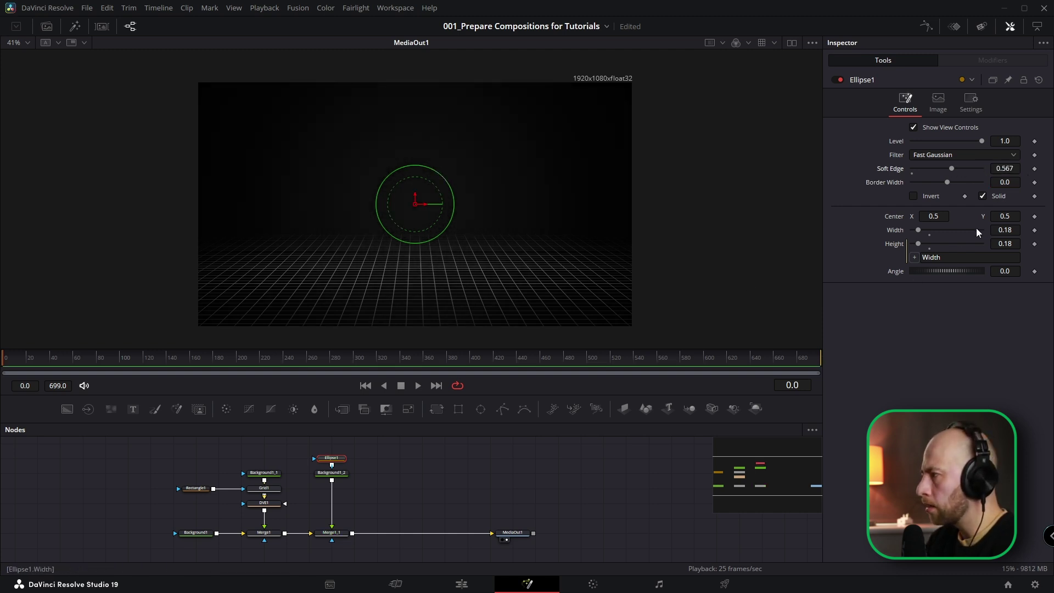
mouse_move(1008, 229)
left_mouse_down()
mouse_move(1032, 228)
mouse_move(999, 232)
left_mouse_up()
left_click(538, 485)
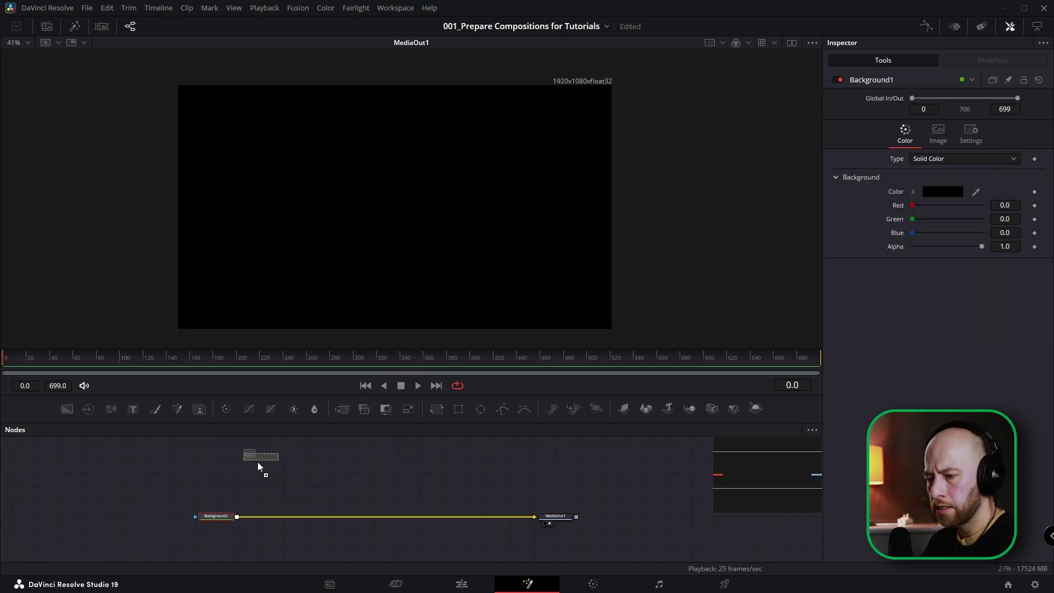
Add a second Background with a Grid in the new composition, merge it over Background1, and enlarge the merge until the grid fills the frame
left_click_drag(258, 462, 259, 464)
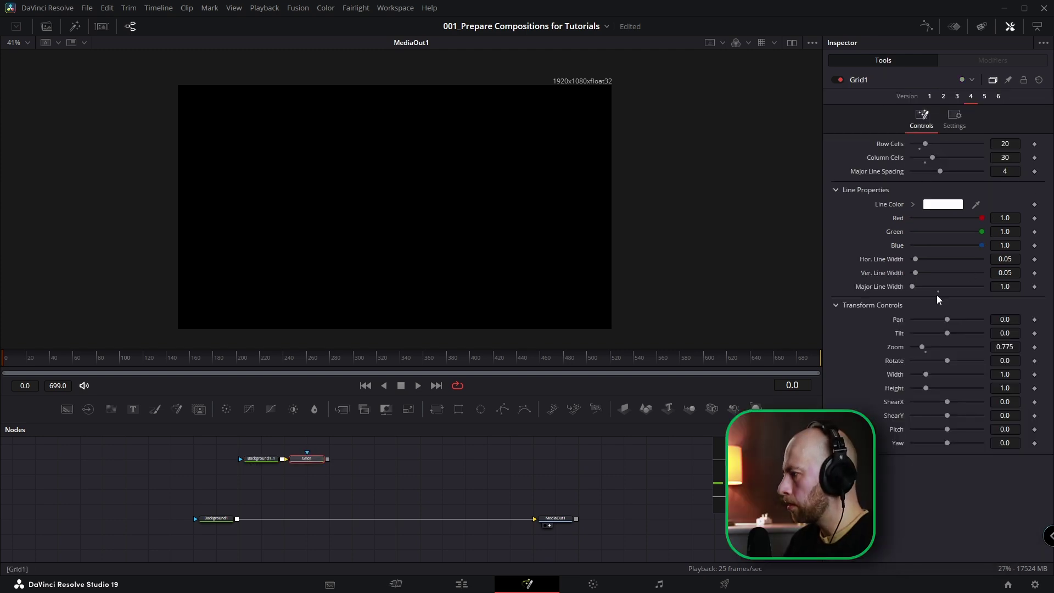
left_click_drag(307, 458, 253, 517)
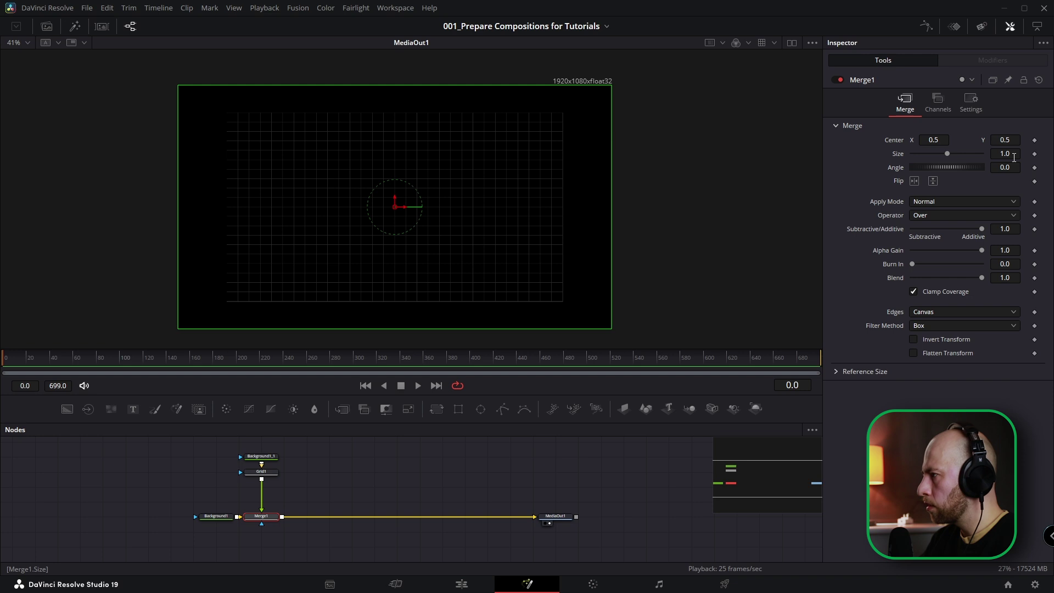
left_click_drag(1009, 153, 1037, 154)
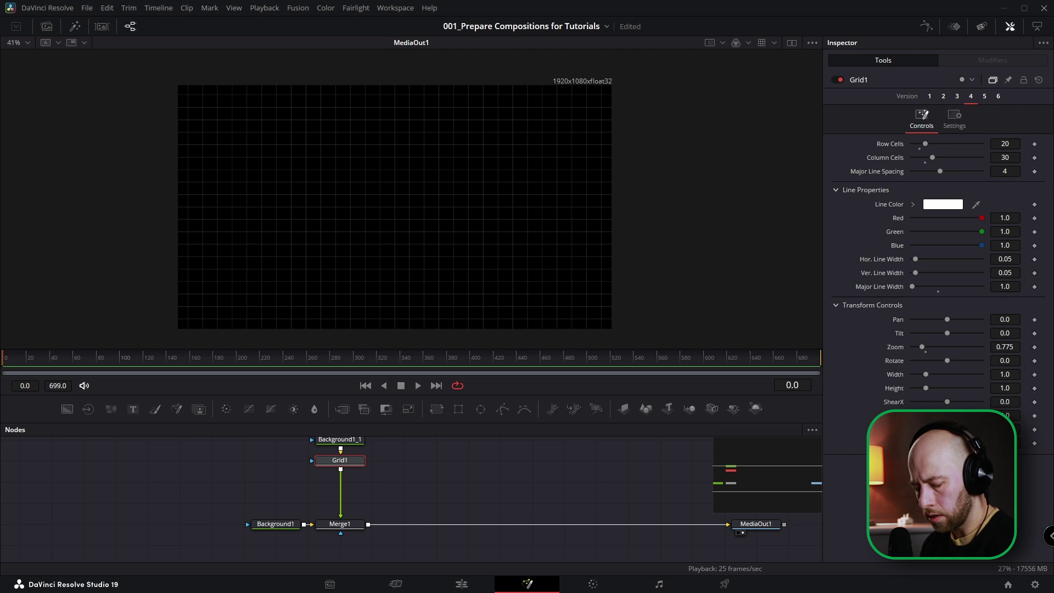
Insert a Waviness node after Grid1
key("shift+space")
type("WAVINES")
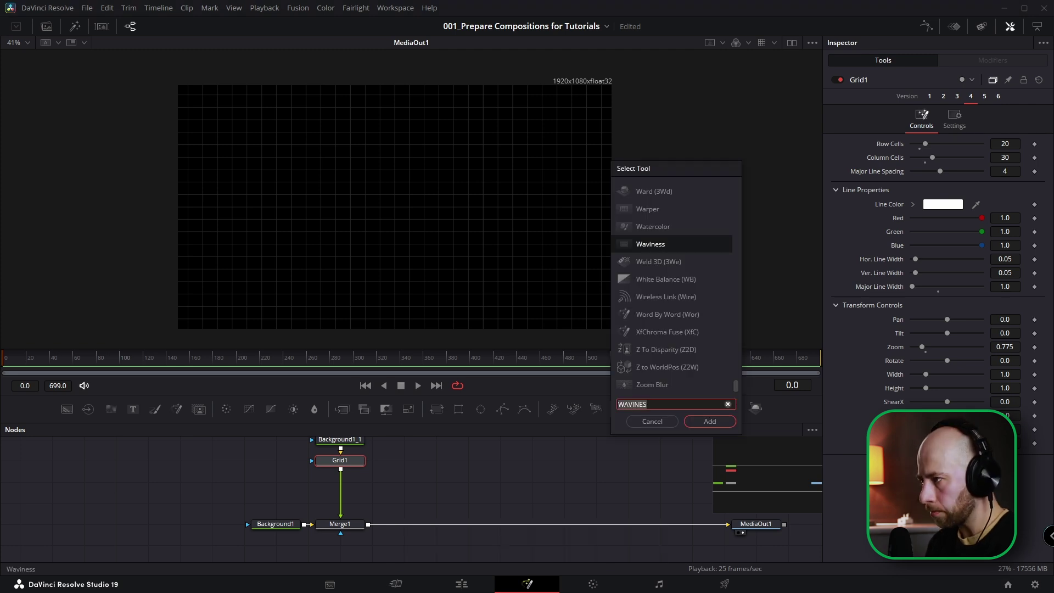
key("BackSpace")
key("BackSpace")
key("BackSpace")
key("BackSpace")
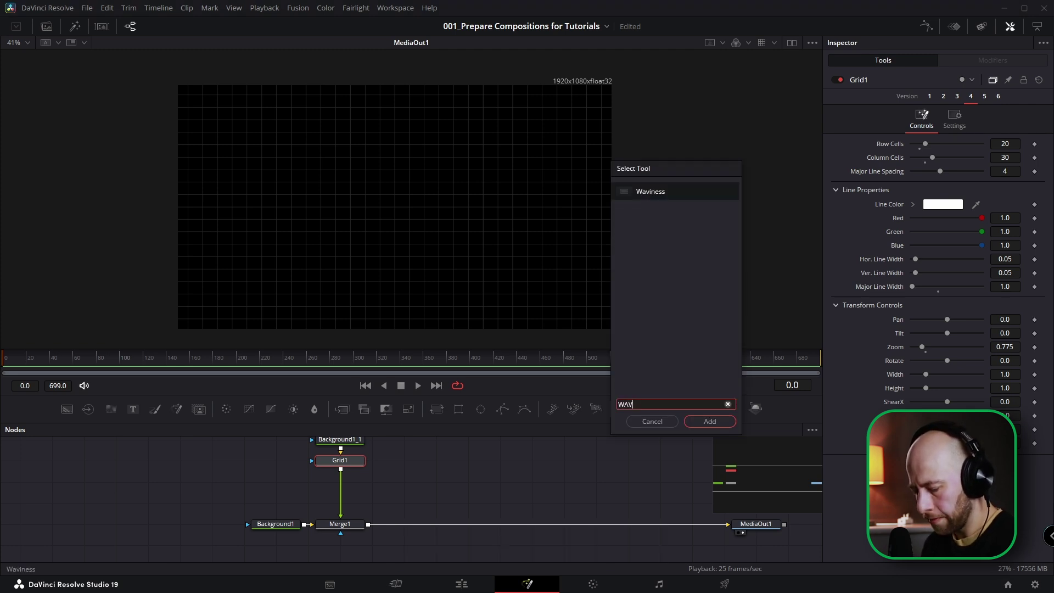
key("Return")
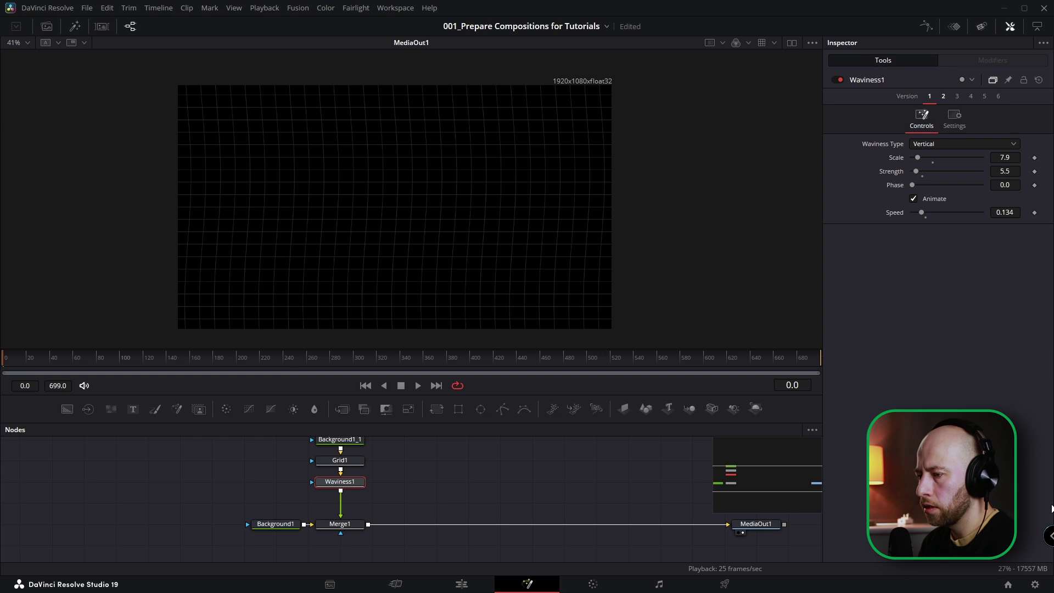
Set Waviness1 to Scale 62.2, Strength 3.1 and Phase 0.8
scroll(731, 548, "down", 1)
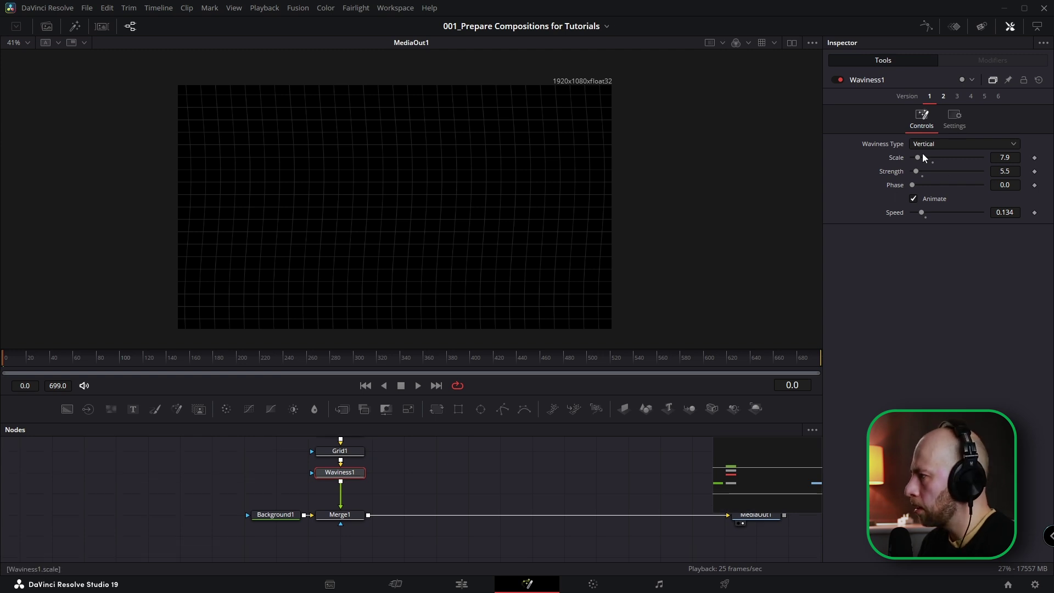
left_click_drag(917, 157, 956, 166)
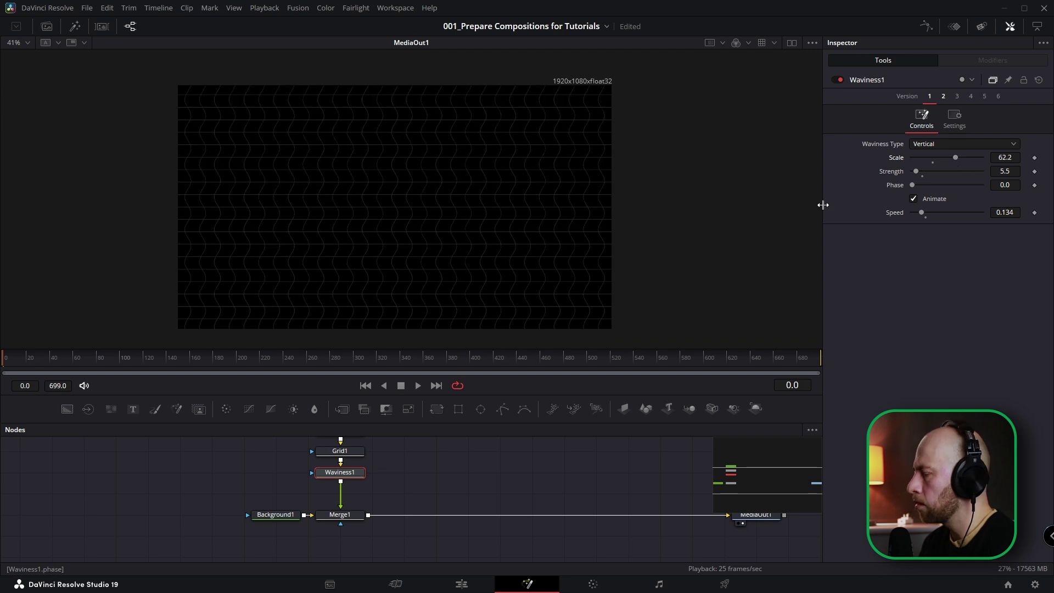
key("ctrl+s")
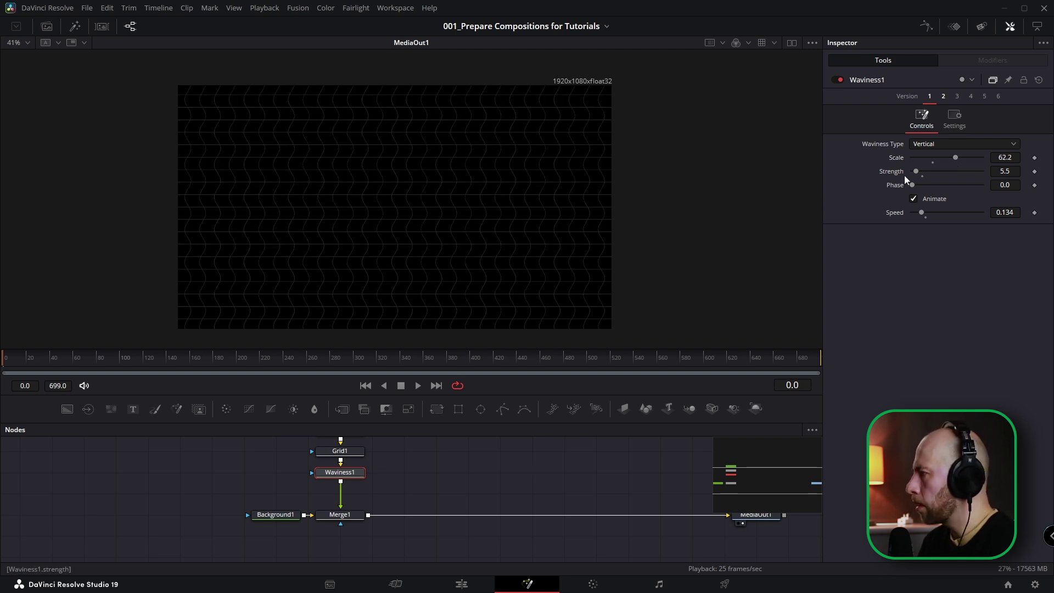
left_click_drag(917, 170, 964, 192)
left_click(1015, 184)
type("0.8")
key("Return")
Set the Speed of Waviness1 to 0.165 and turn off its Animate option
left_click(1013, 213)
type("0.165")
key("Return")
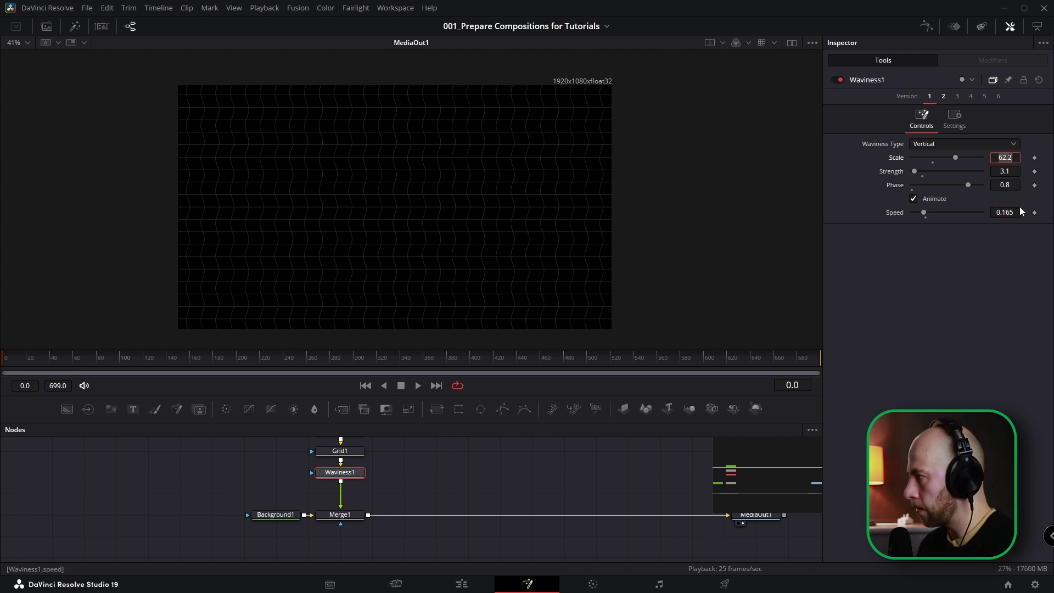
left_click(913, 198)
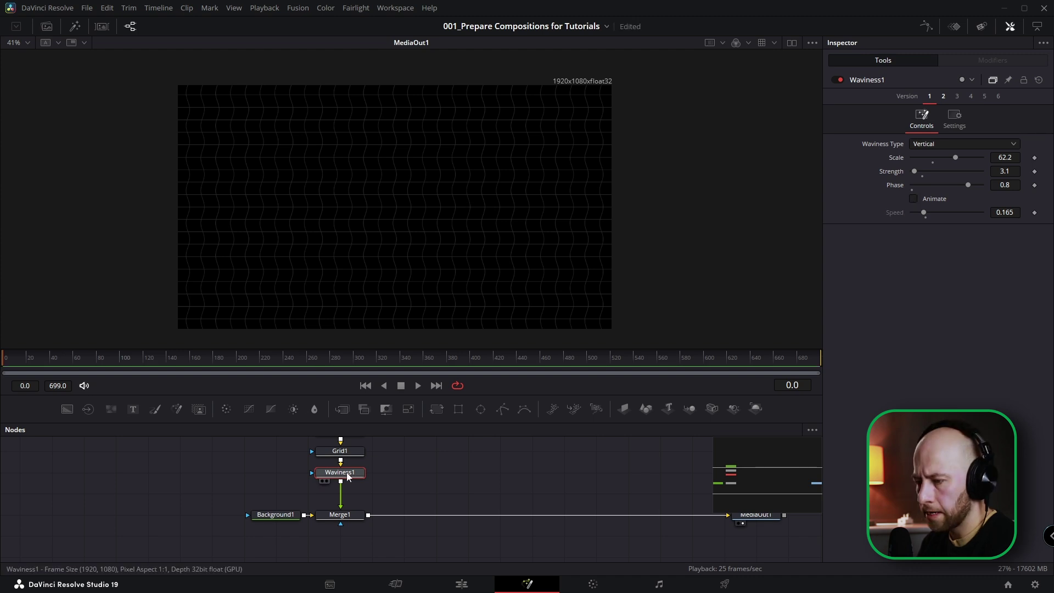
Paste an instance of Waviness1 after it, deinstance its Waviness Type and set that to Horizontal
key("ctrl+c")
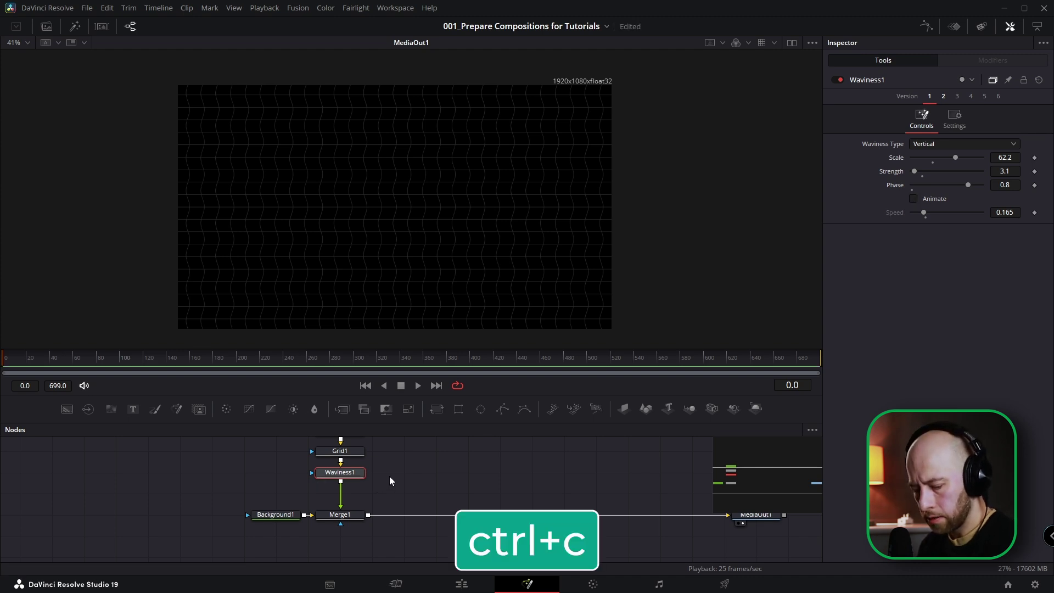
key("ctrl+shift+v")
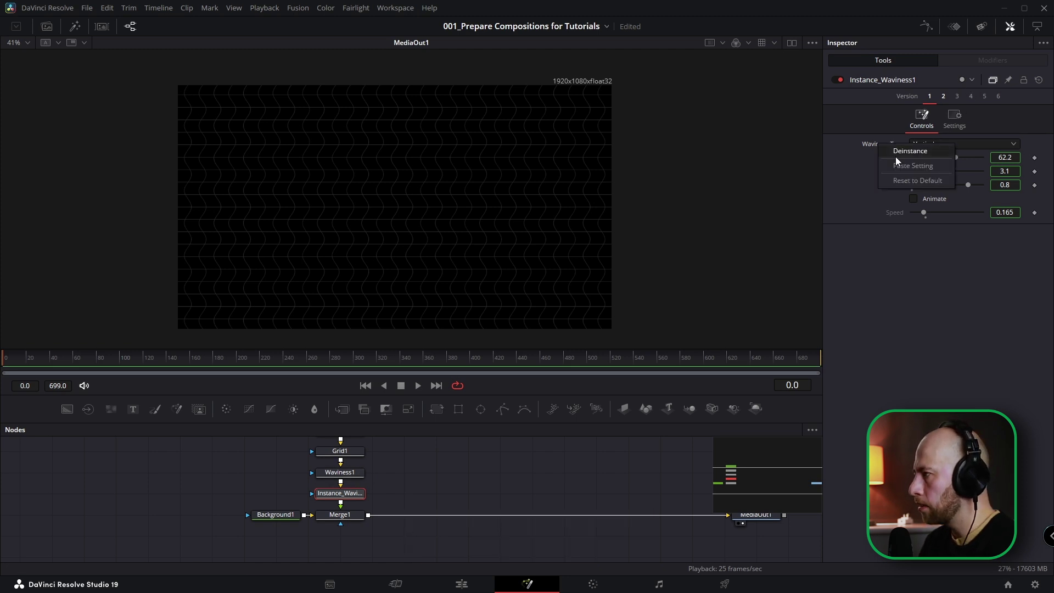
left_click(933, 144)
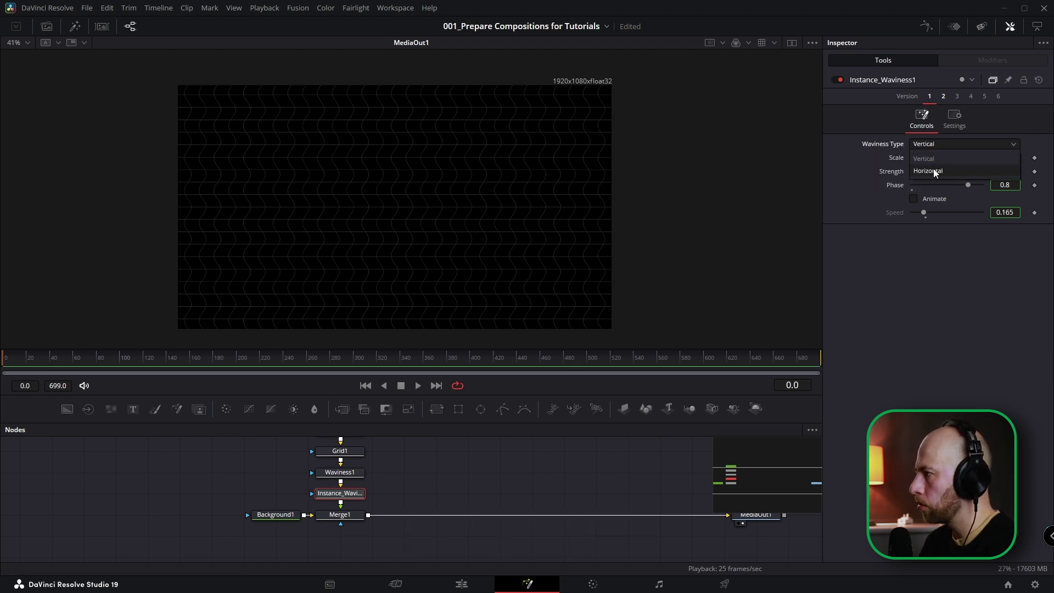
left_click(933, 171)
Deinstance the Animate option of the Waviness instance and turn it on
right_click(928, 198)
left_click(953, 210)
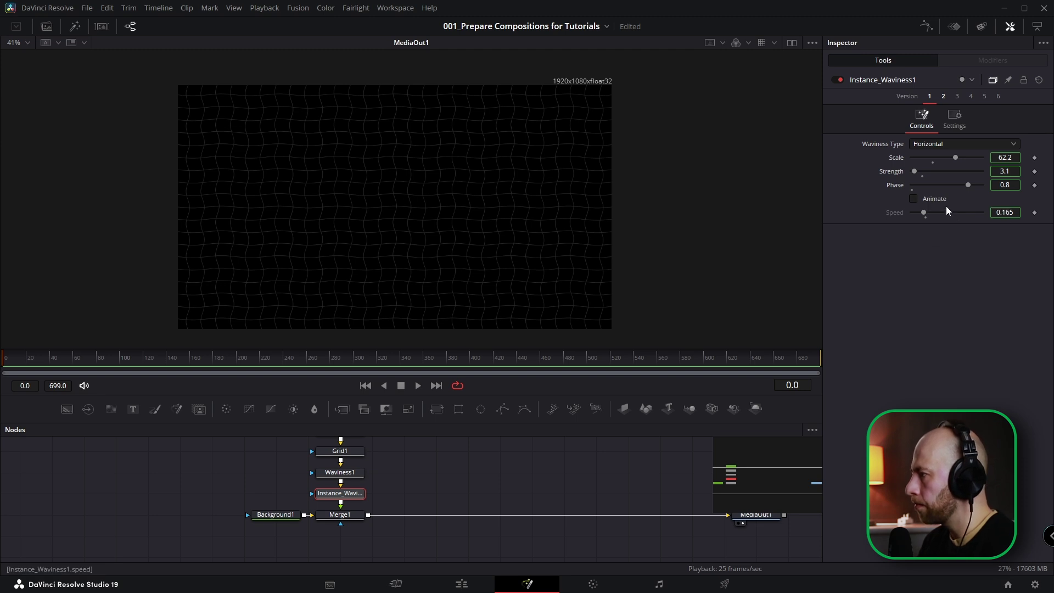
left_click(914, 199)
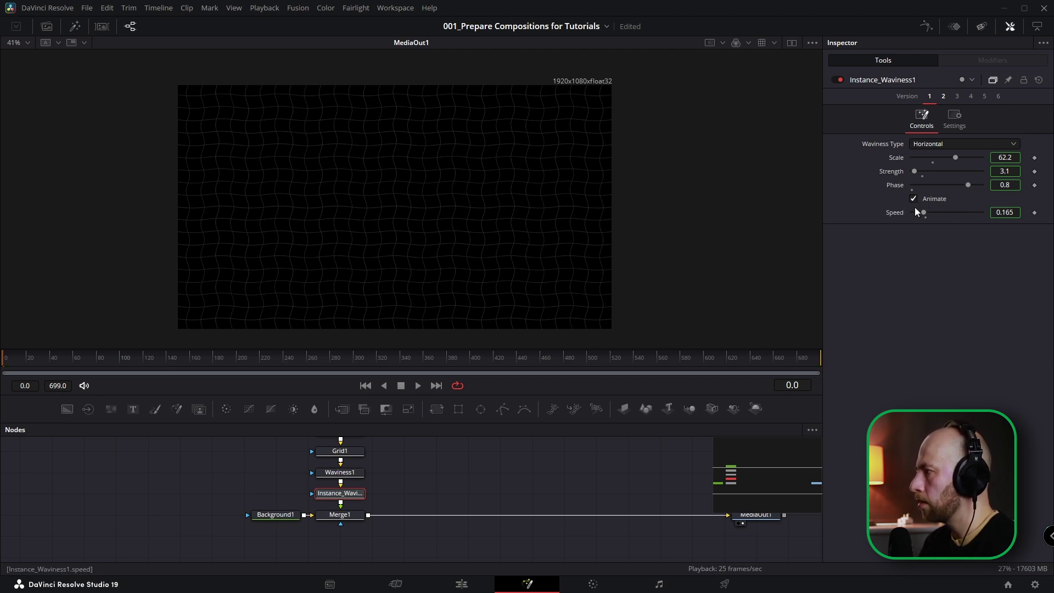
Deinstance the Speed of the Waviness instance and set it to 0.2, then save the project and play the animation
left_click(1016, 212)
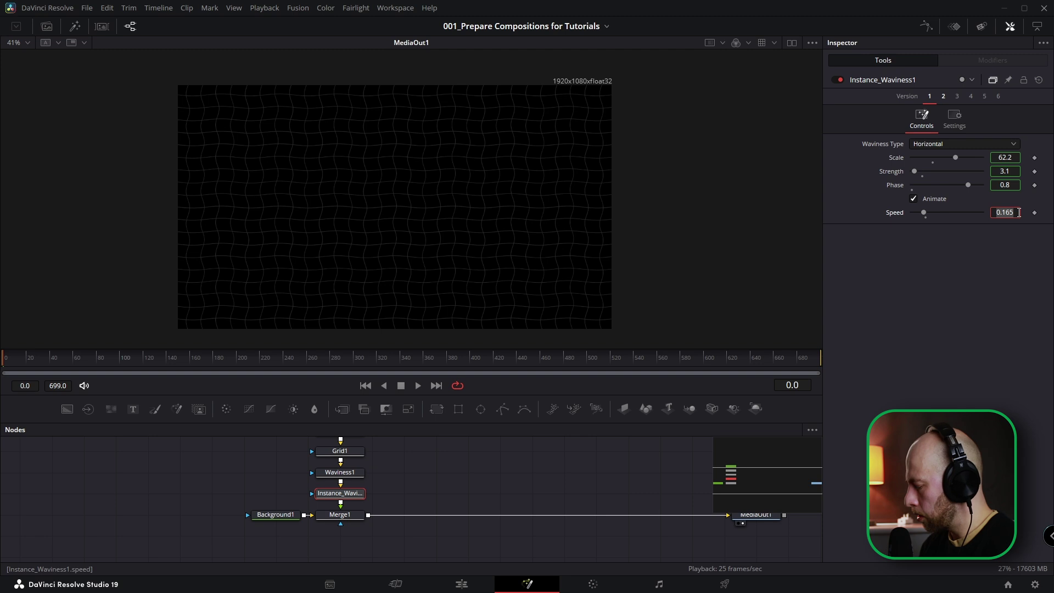
type("0.165")
key("Tab")
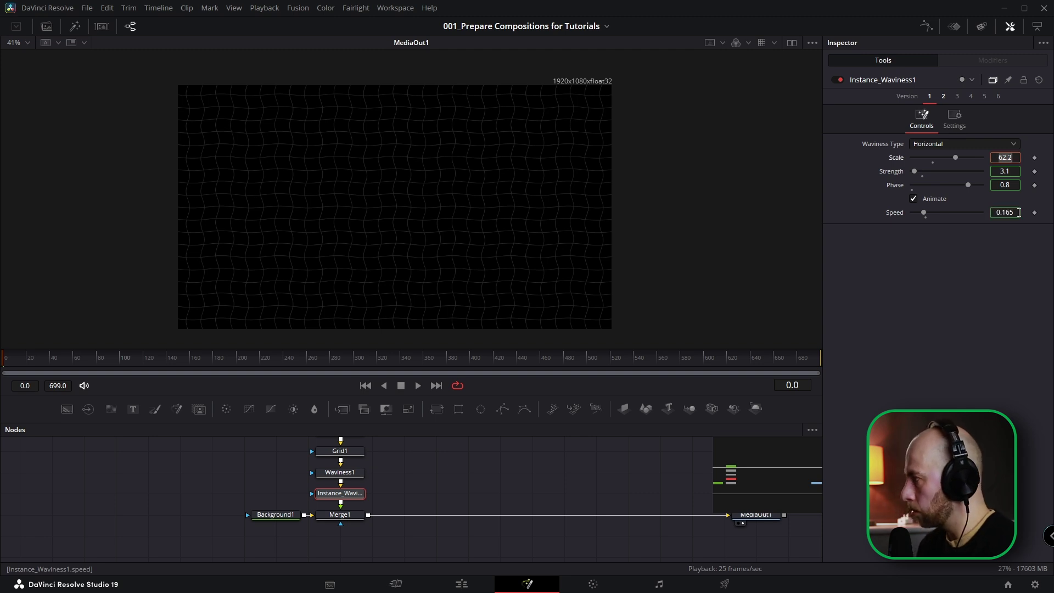
right_click(895, 212)
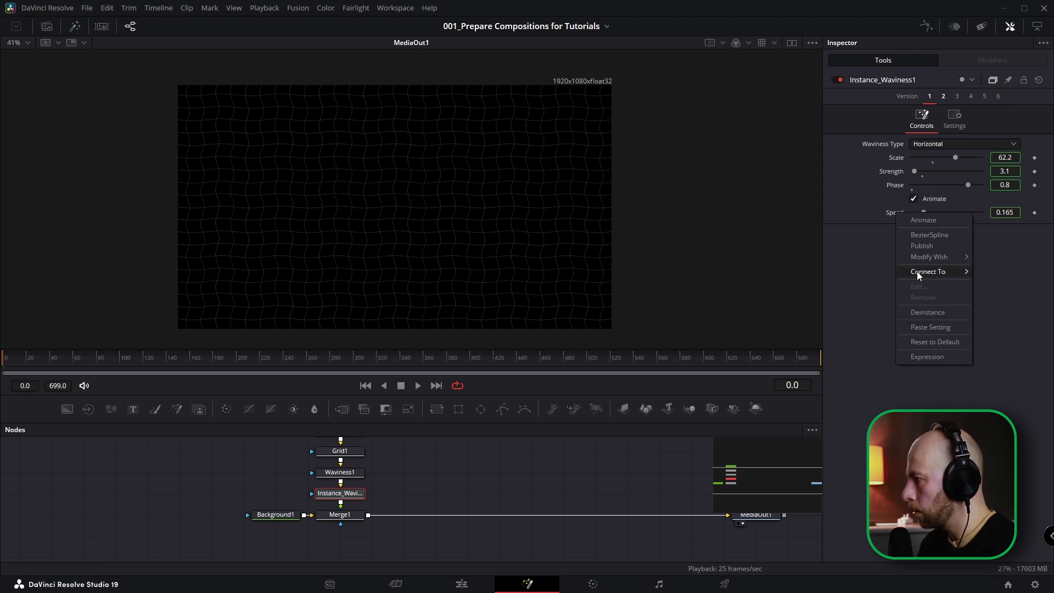
left_click(932, 311)
left_click(1013, 213)
type("0.2")
key("Tab")
key("ctrl+s")
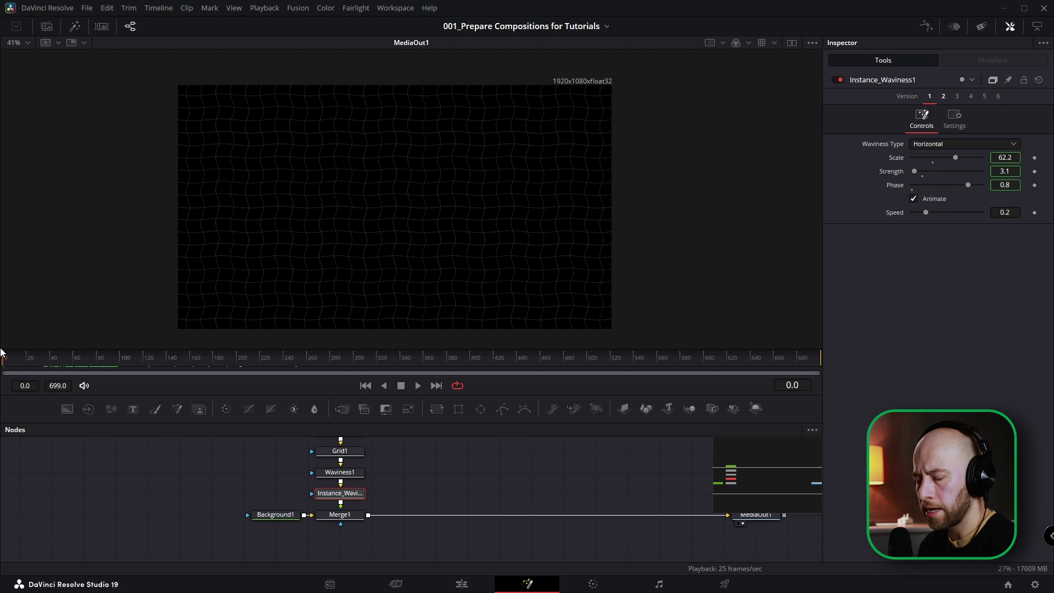
key("space")
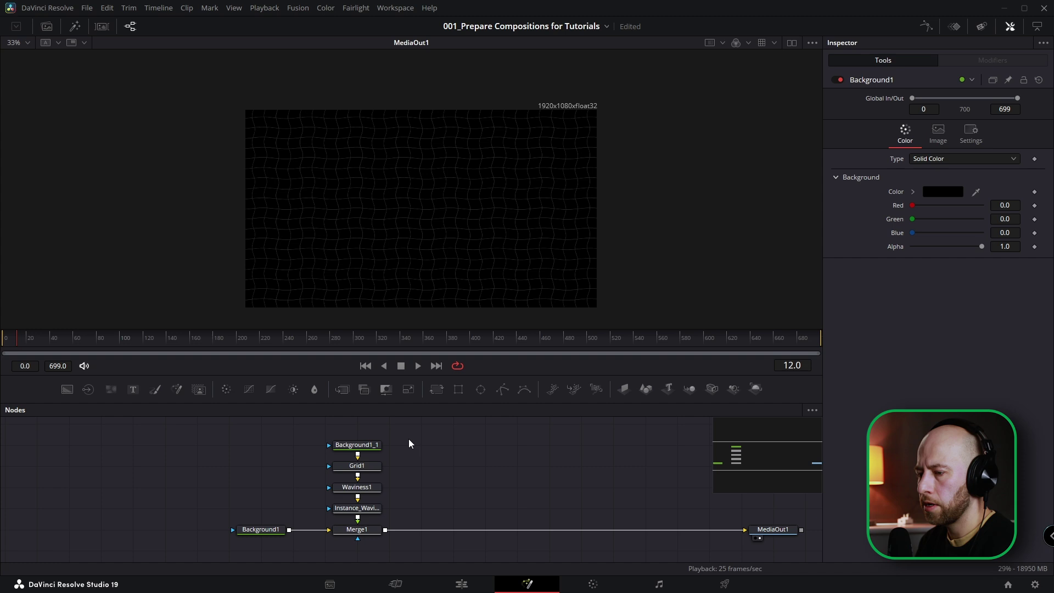
Show the Fusion templates folder from the Effects library in File Explorer
left_click(75, 26)
left_click(6, 66)
left_click(17, 88)
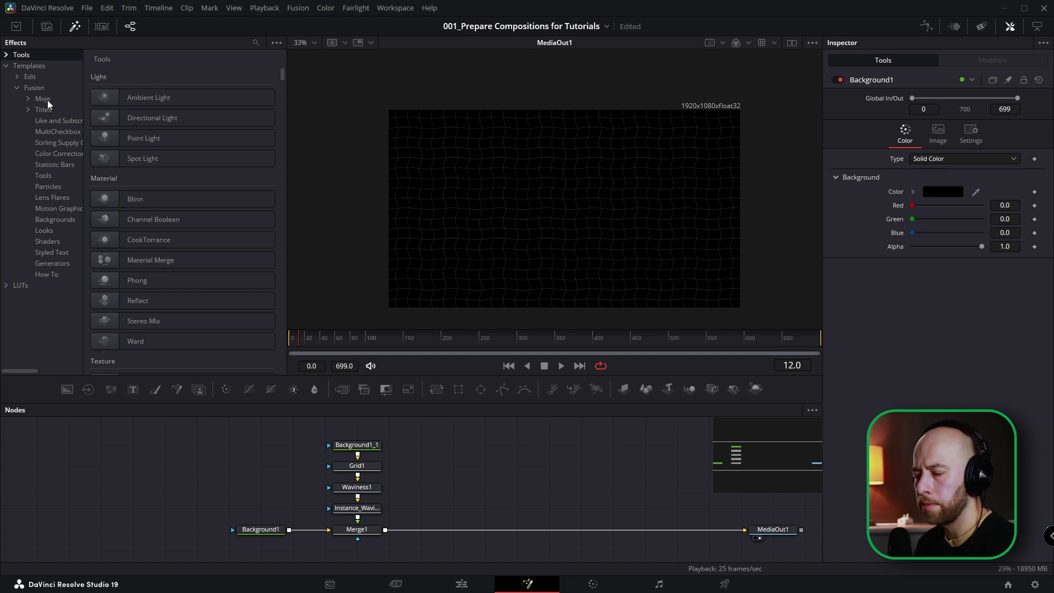
left_click(35, 89)
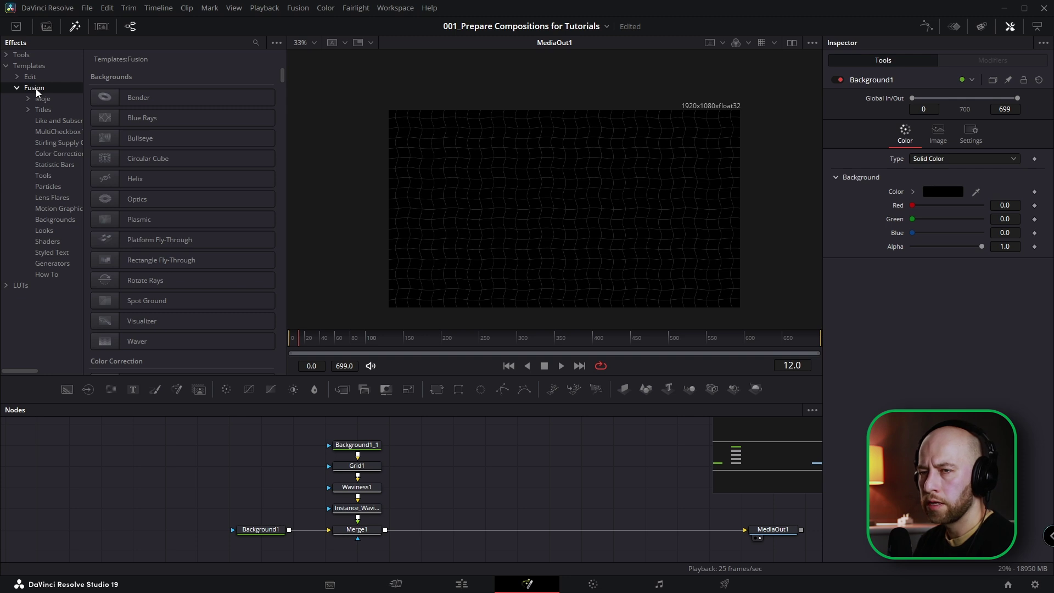
right_click(36, 92)
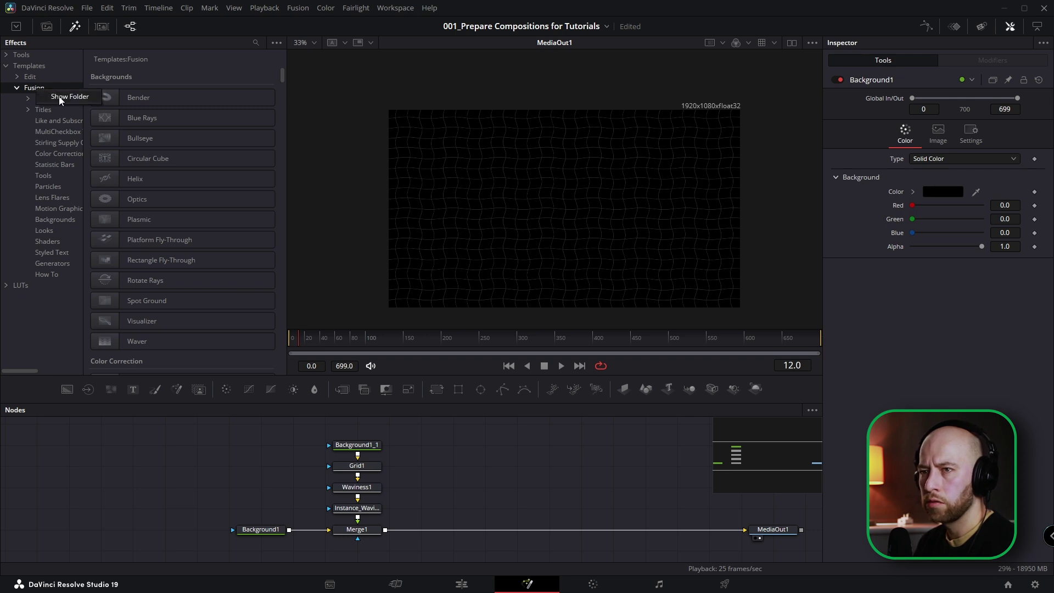
left_click(62, 97)
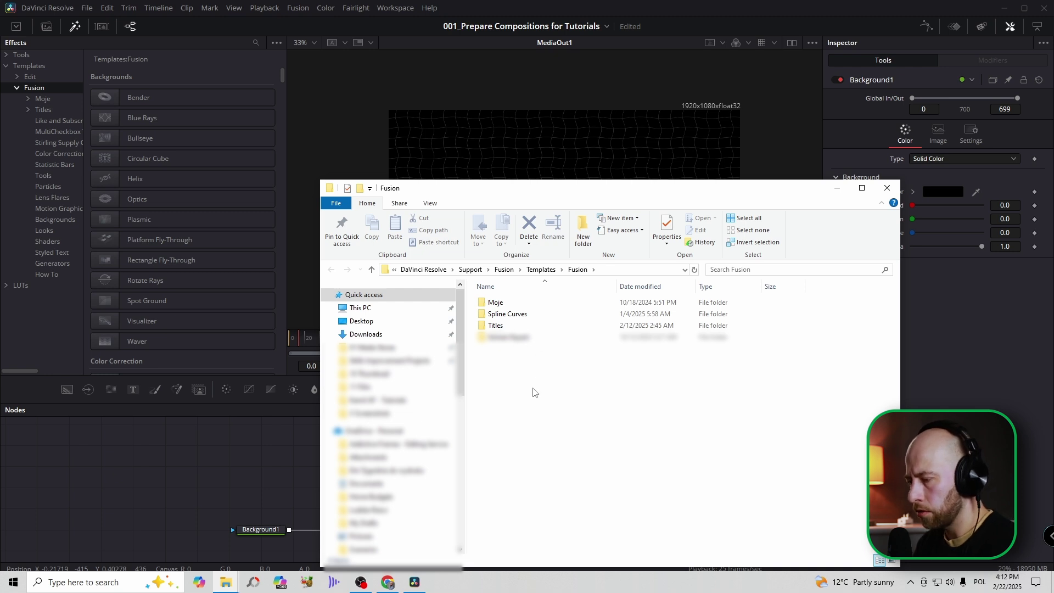
Create a folder named Tutorial Backgrounds inside the Fusion templates folder and open it
key("ctrl+shift+n")
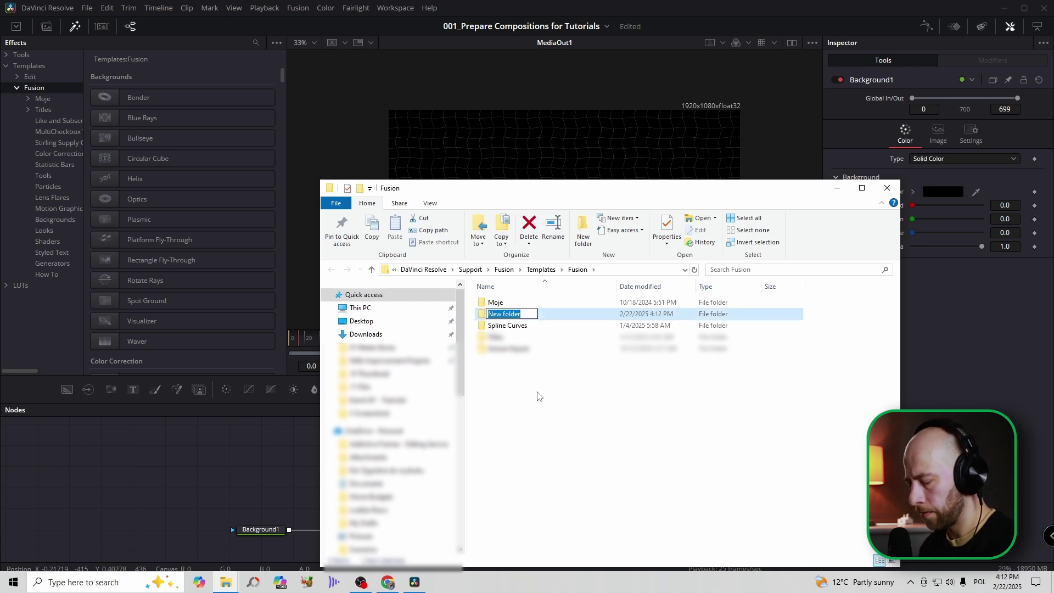
type("Tut")
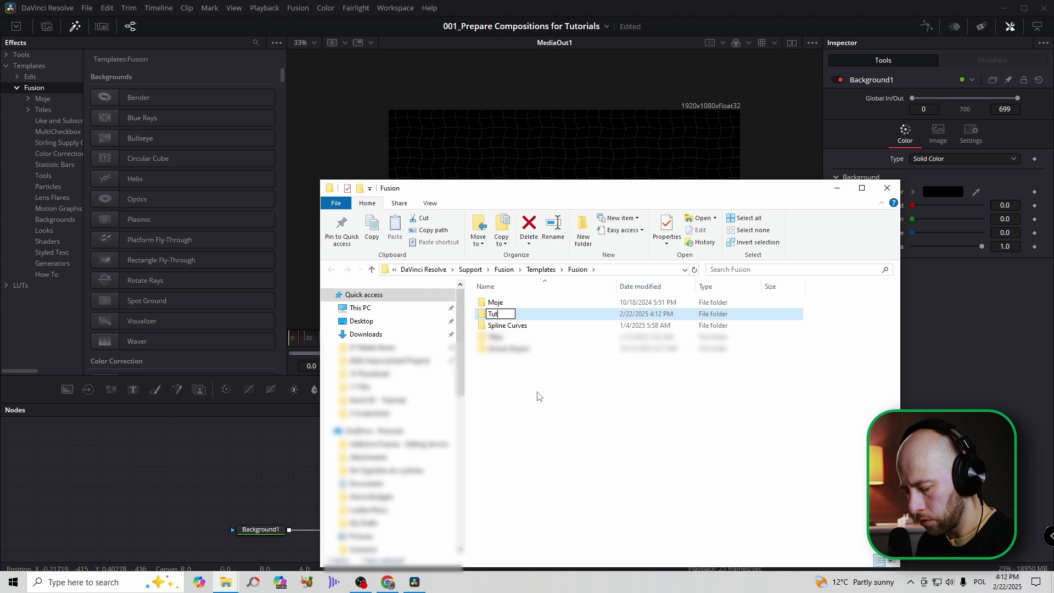
type("orial Backgrounds")
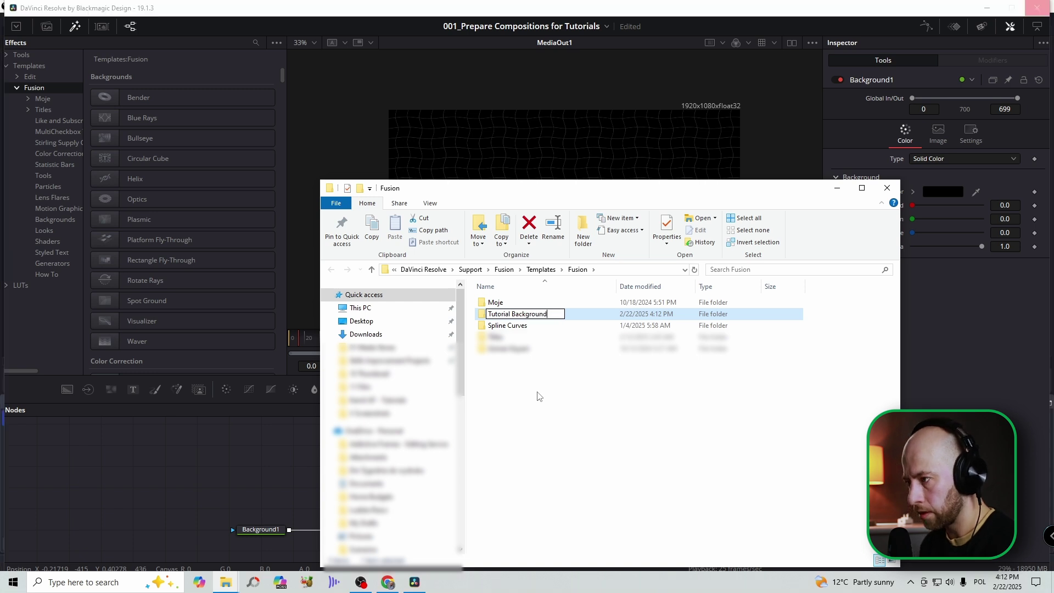
key("Return")
double_click(553, 338)
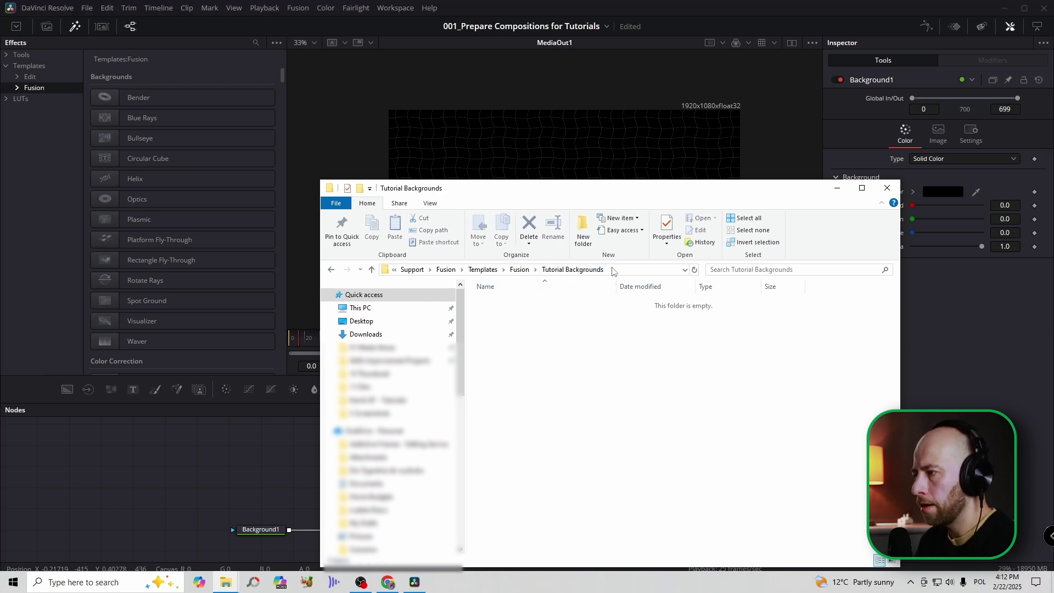
Copy the full path of the Tutorial Backgrounds folder
left_click(645, 270)
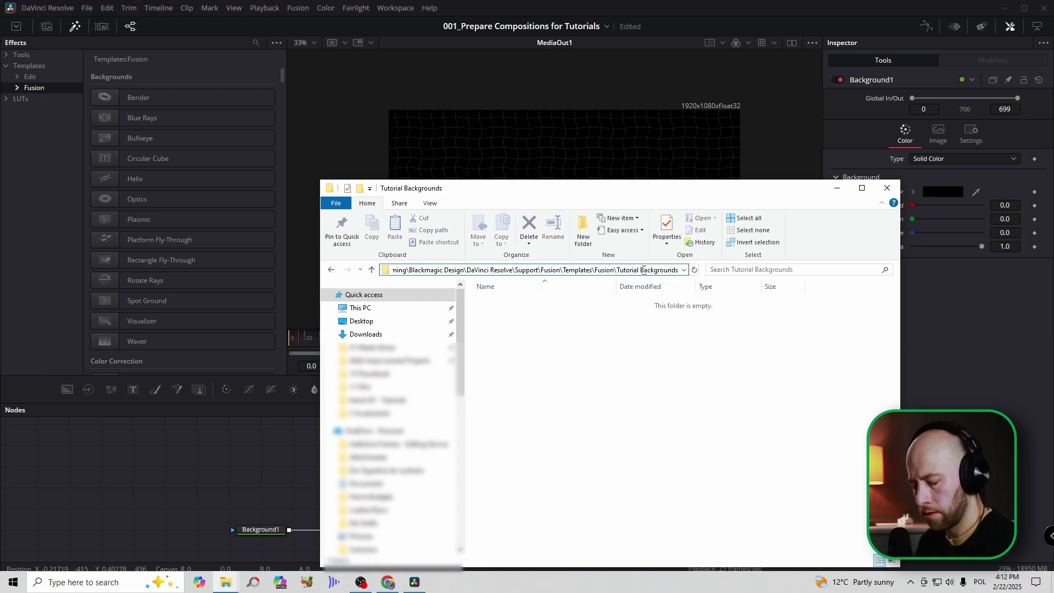
key("ctrl+a")
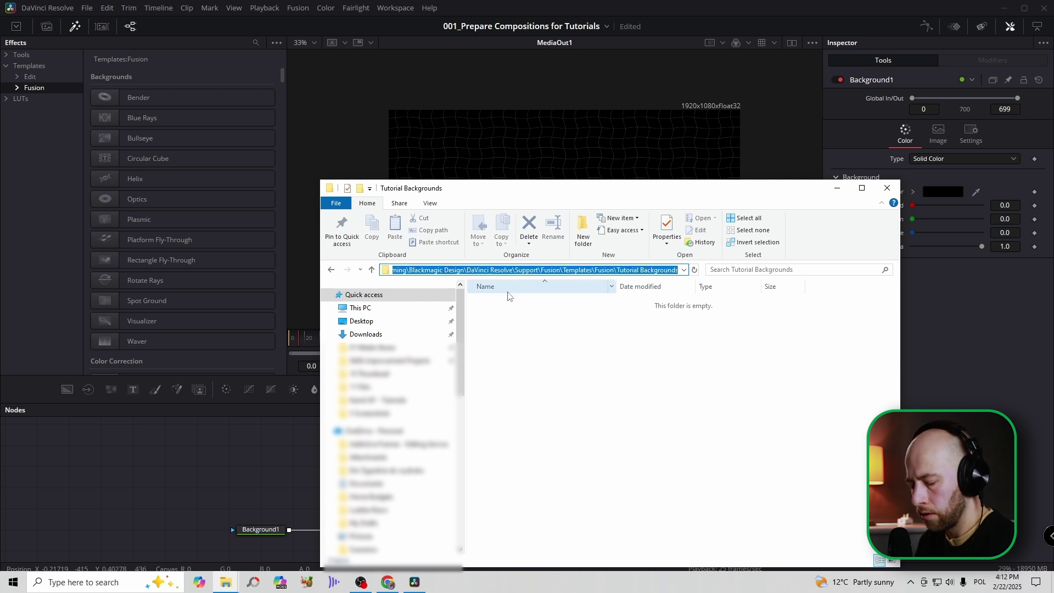
key("ctrl+c")
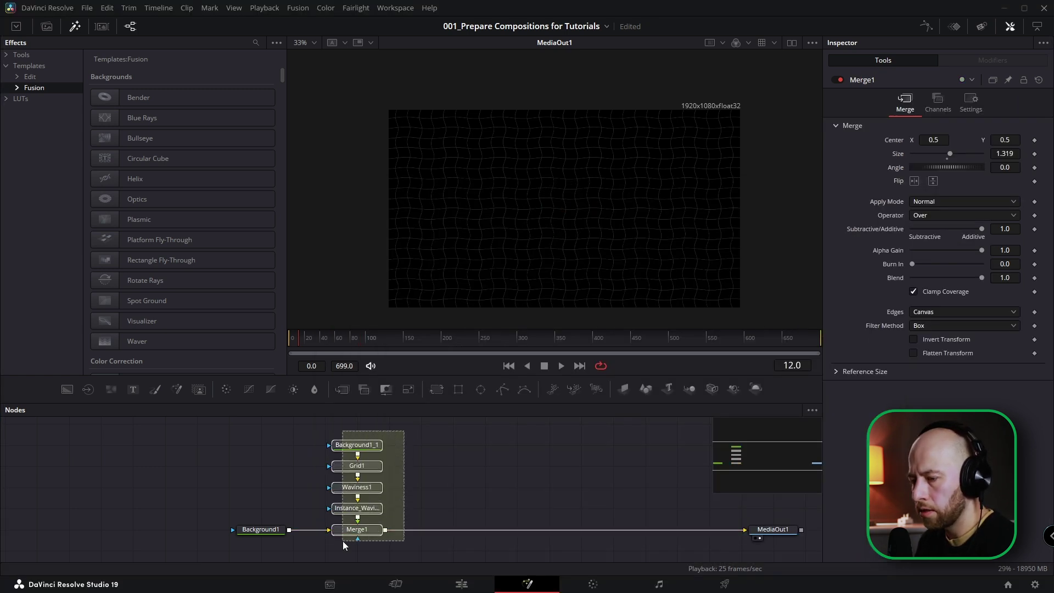
Back in DaVinci Resolve, select the nodes from Background1_1 down to Merge1 and start saving their settings to a file
left_click_drag(342, 541, 340, 545)
right_click(360, 535)
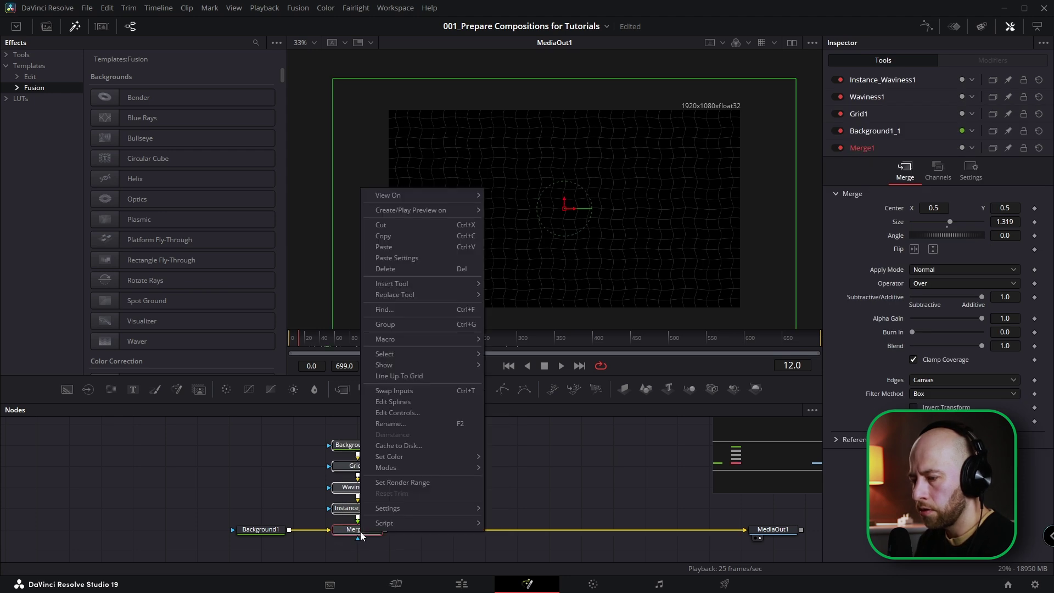
mouse_move(374, 508)
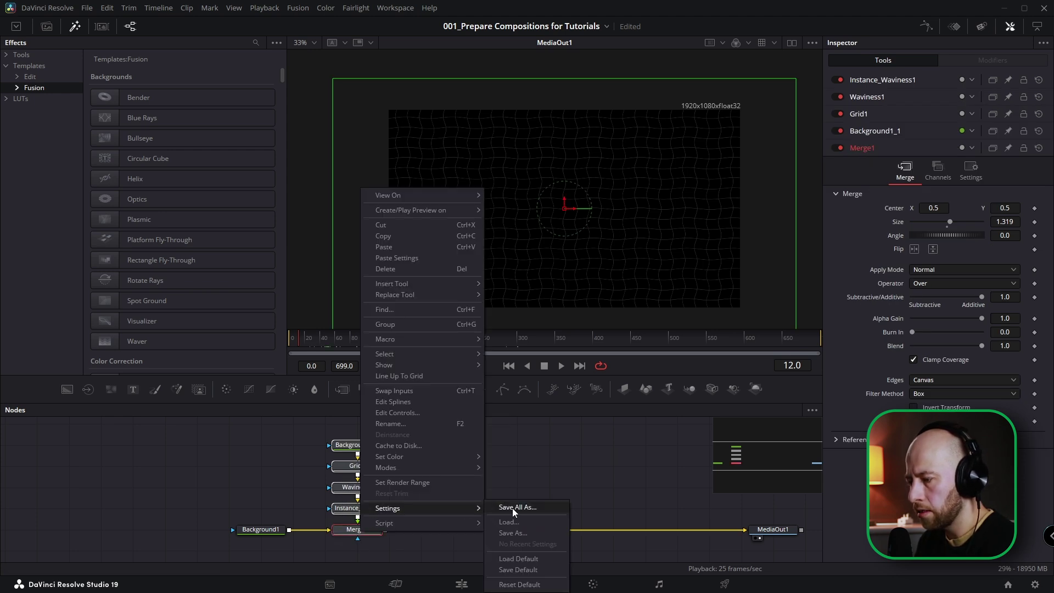
left_click(529, 531)
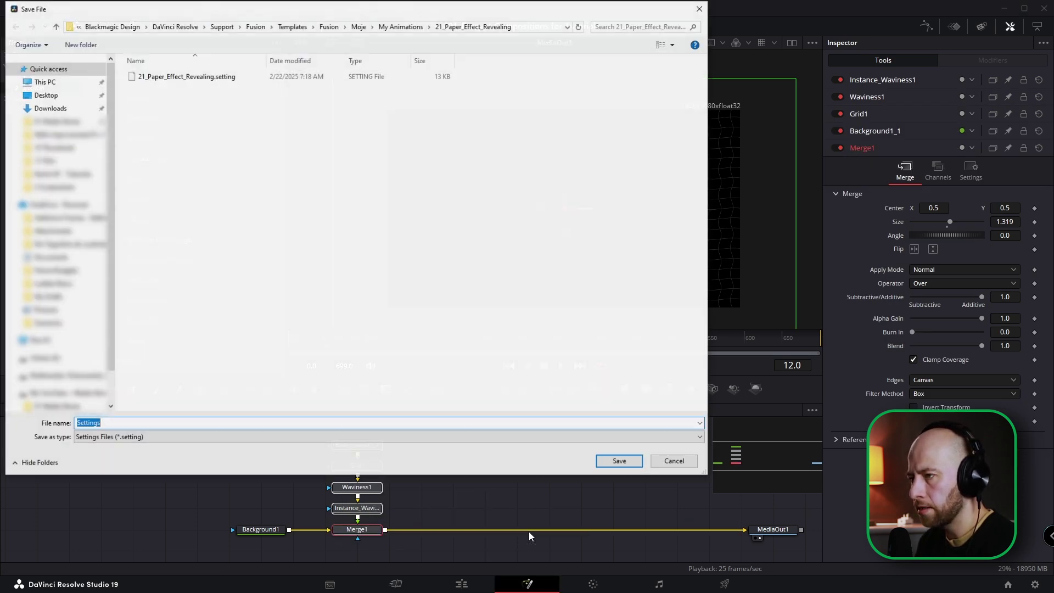
Point the settings save location to the copied Tutorial Backgrounds folder path
left_click(532, 29)
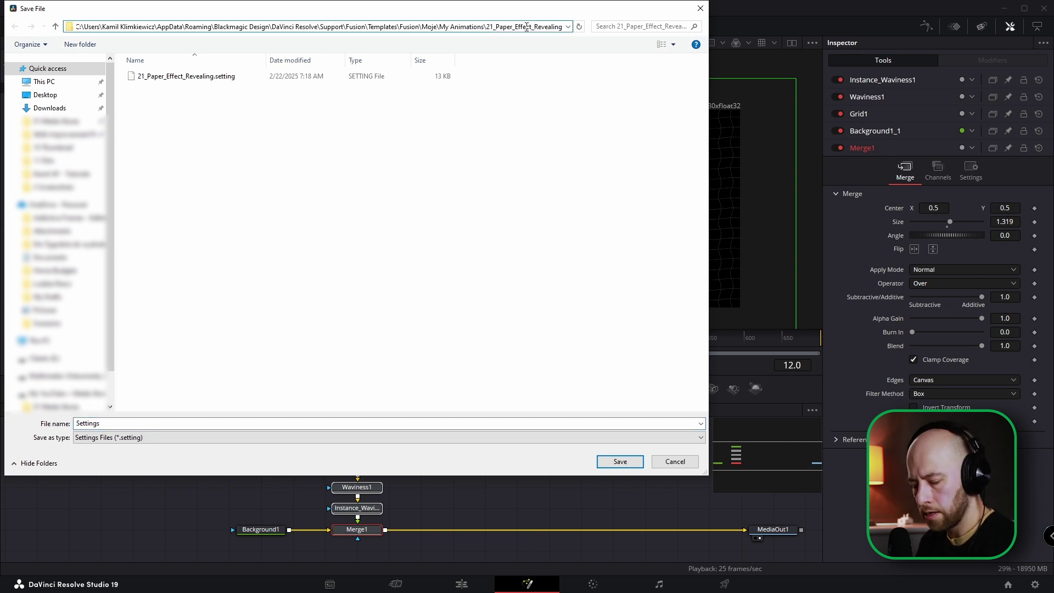
key("ctrl+a")
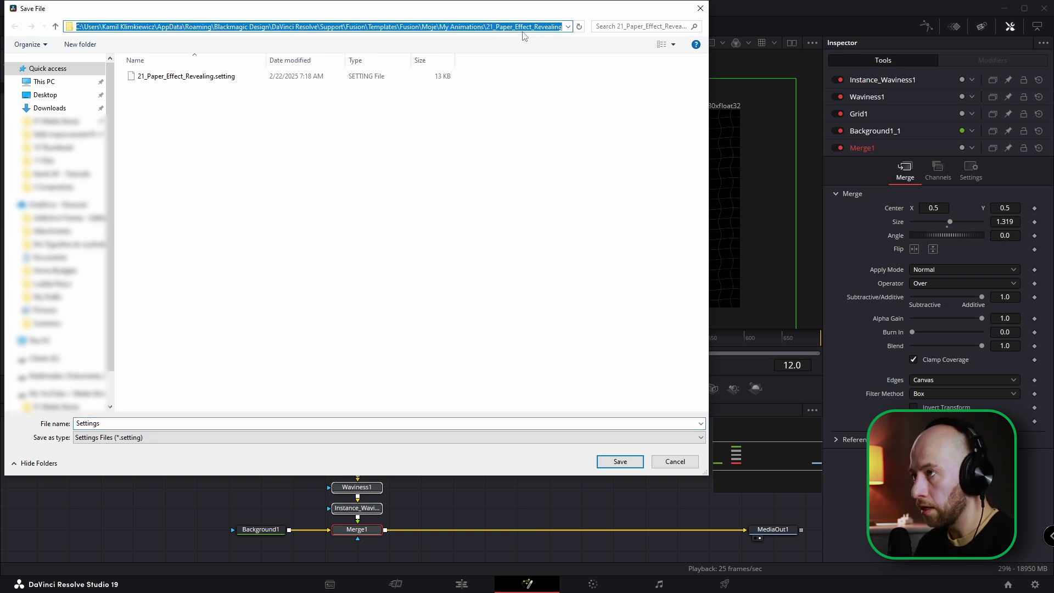
key("BackSpace")
key("ctrl+v")
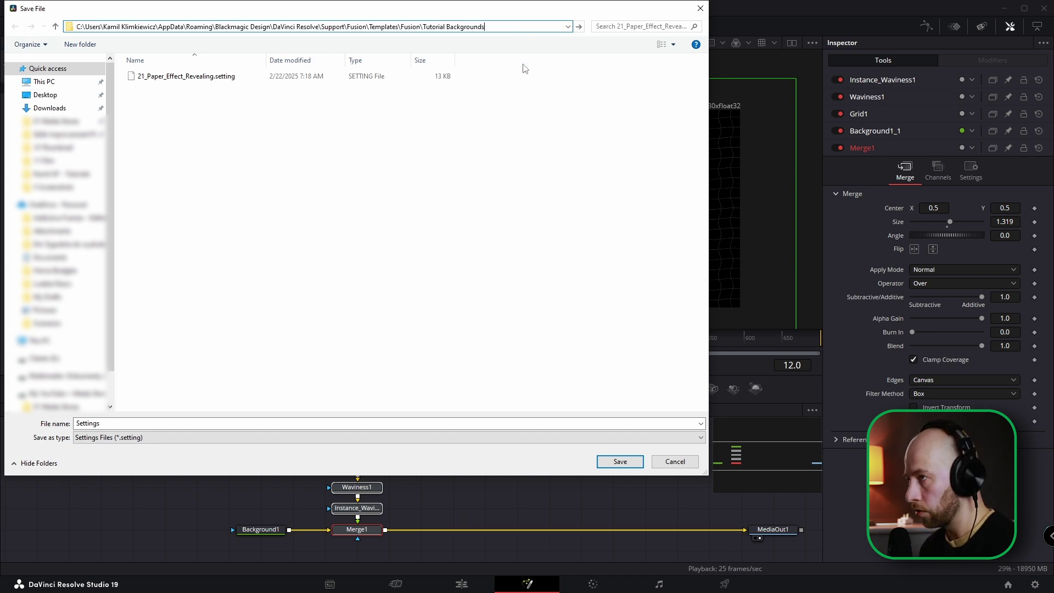
key("Return")
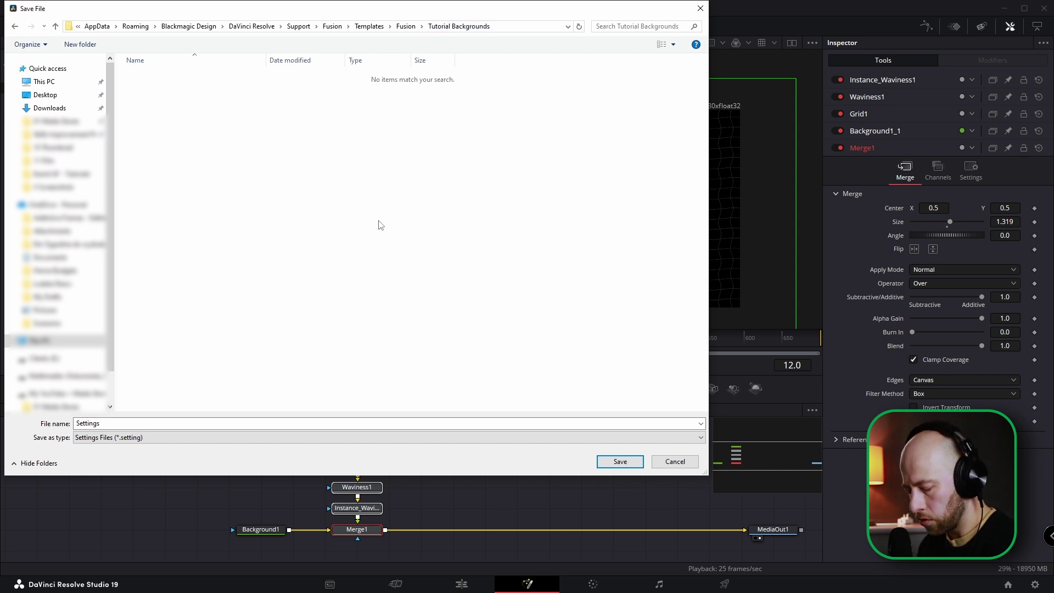
Create a subfolder named 01_Wavines_Background, copy its name and open it as the save location
key("ctrl+shift+n")
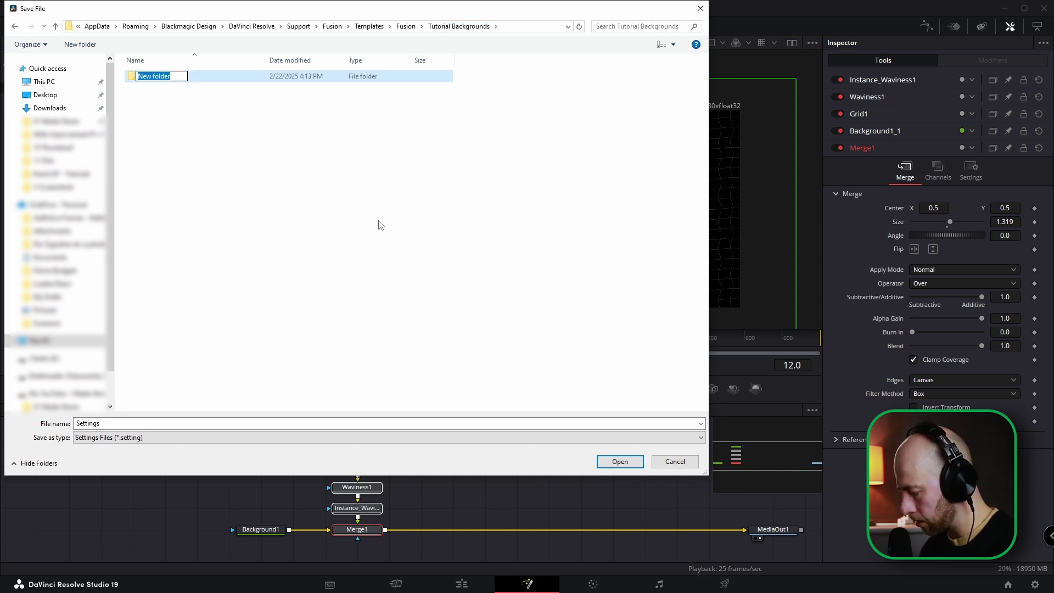
type("01_Wav")
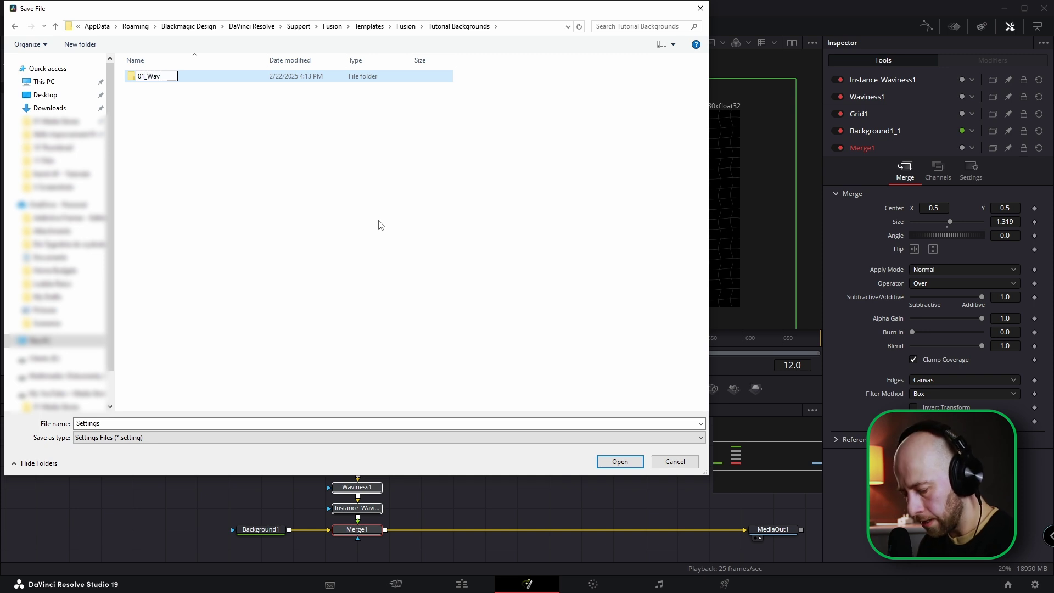
type("ines_Background")
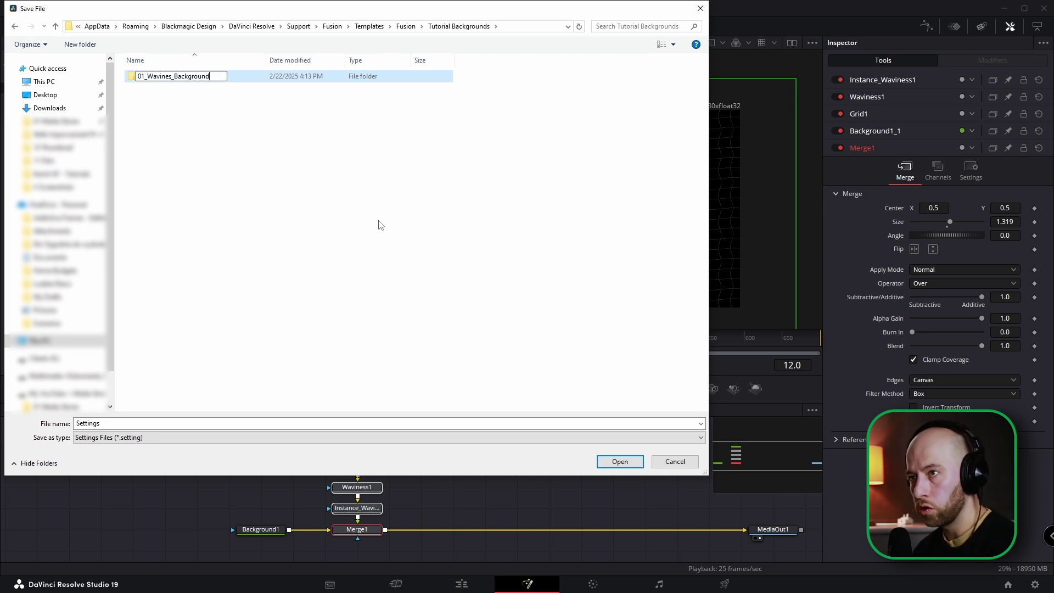
key("ctrl+a")
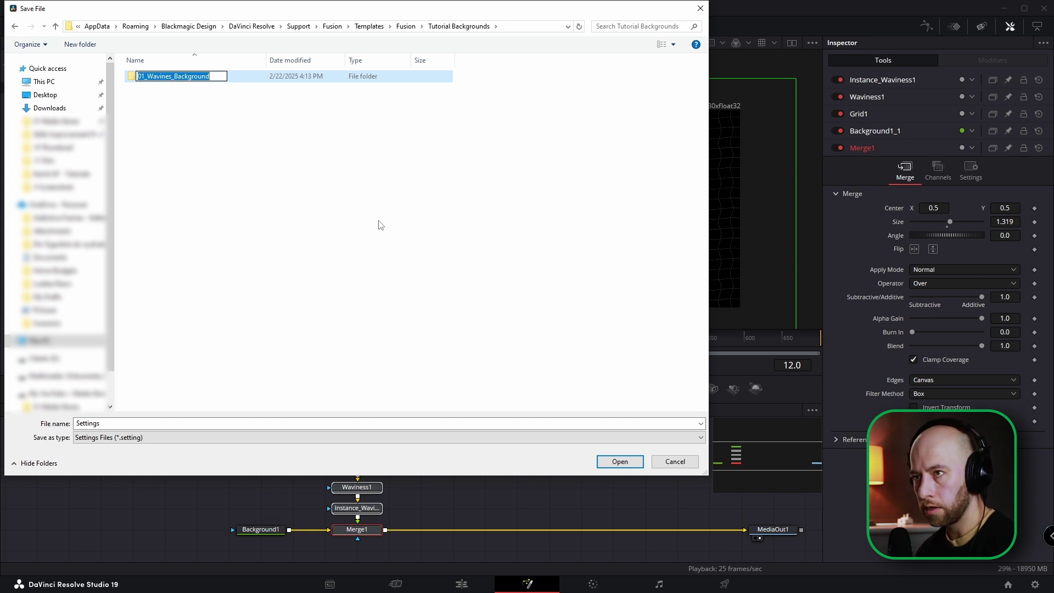
key("ctrl+c")
key("Return")
key("Return")
Save the node settings file under the name 01_Wavines_Background
double_click(299, 426)
key("ctrl+v")
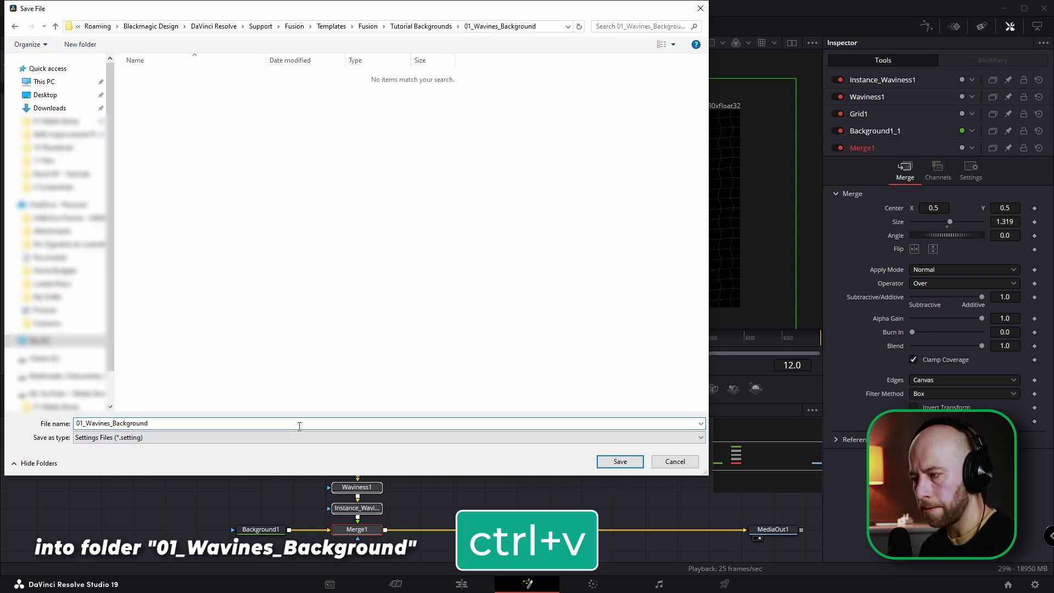
key("Return")
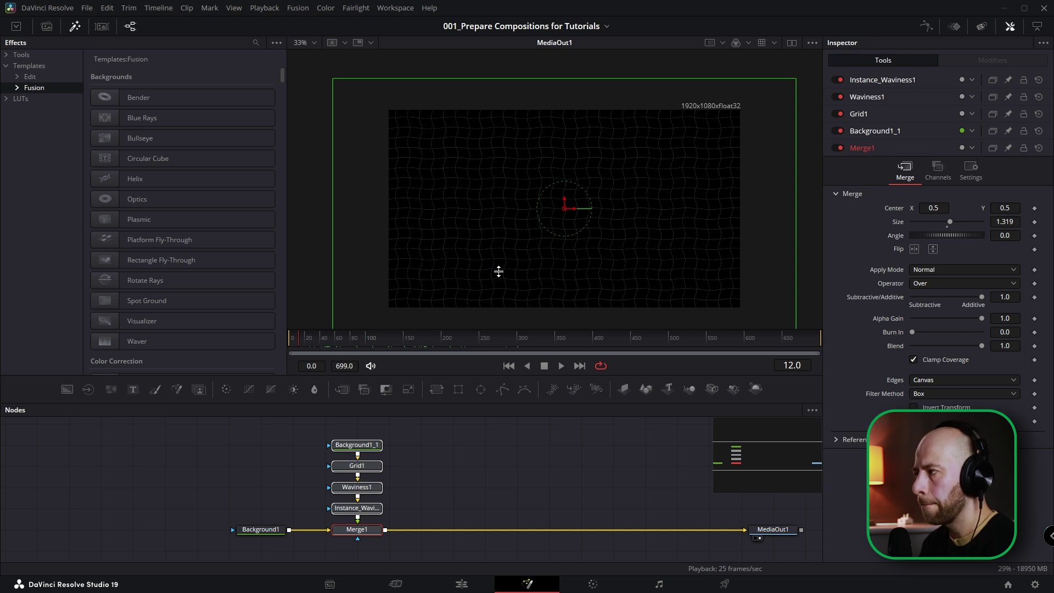
Start saving the viewer image into the 01_Wavines_Background folder, naming it 01_Wavines_Background.png after the settings file
key("ctrl+c")
right_click(353, 178)
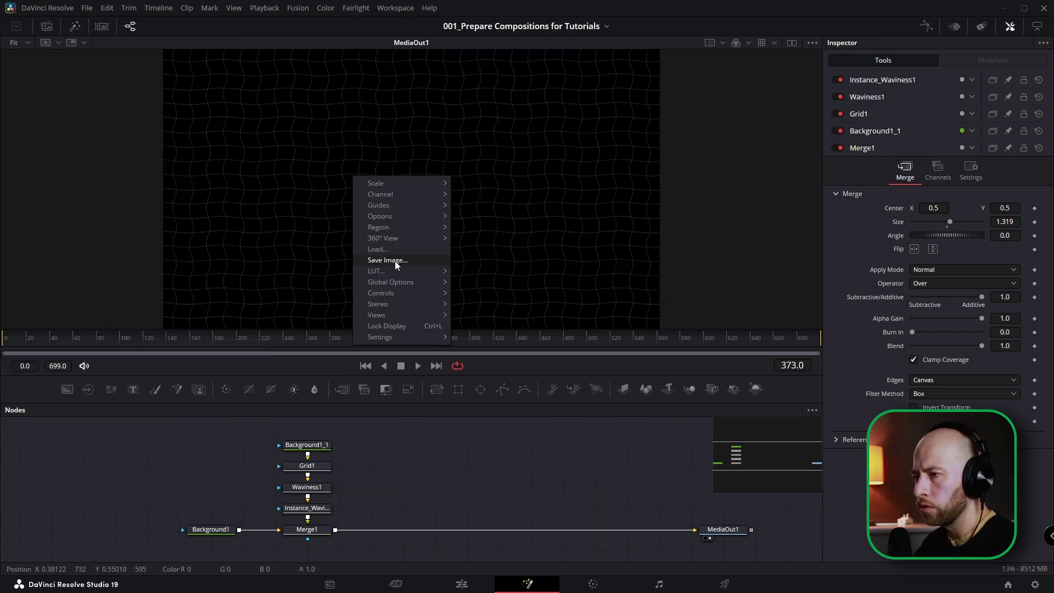
left_click(395, 261)
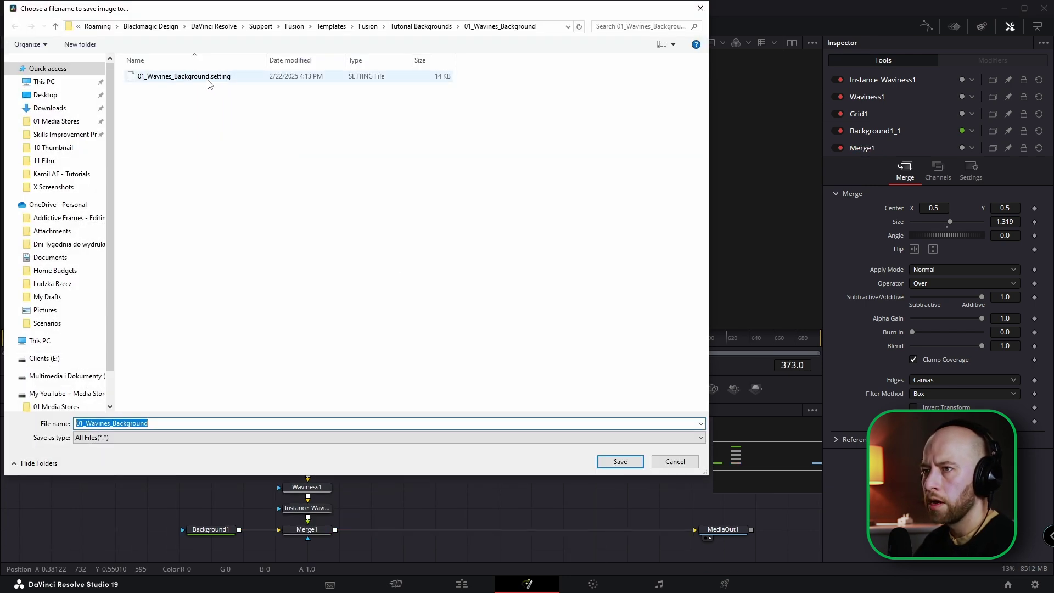
left_click(209, 76)
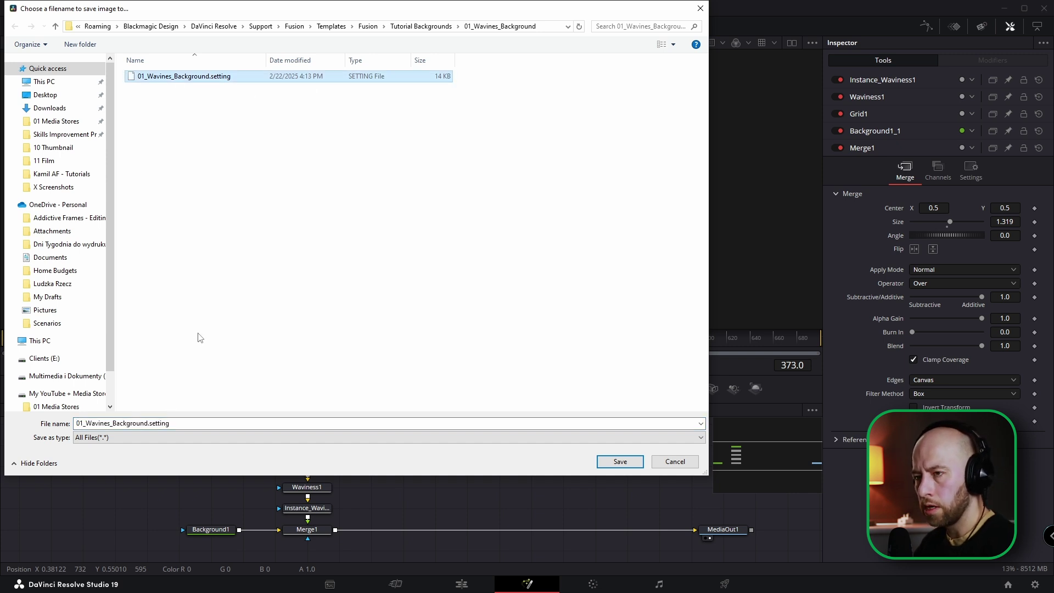
key("F2")
key("ctrl+c")
left_click(237, 360)
left_click(224, 421)
key("ctrl+v")
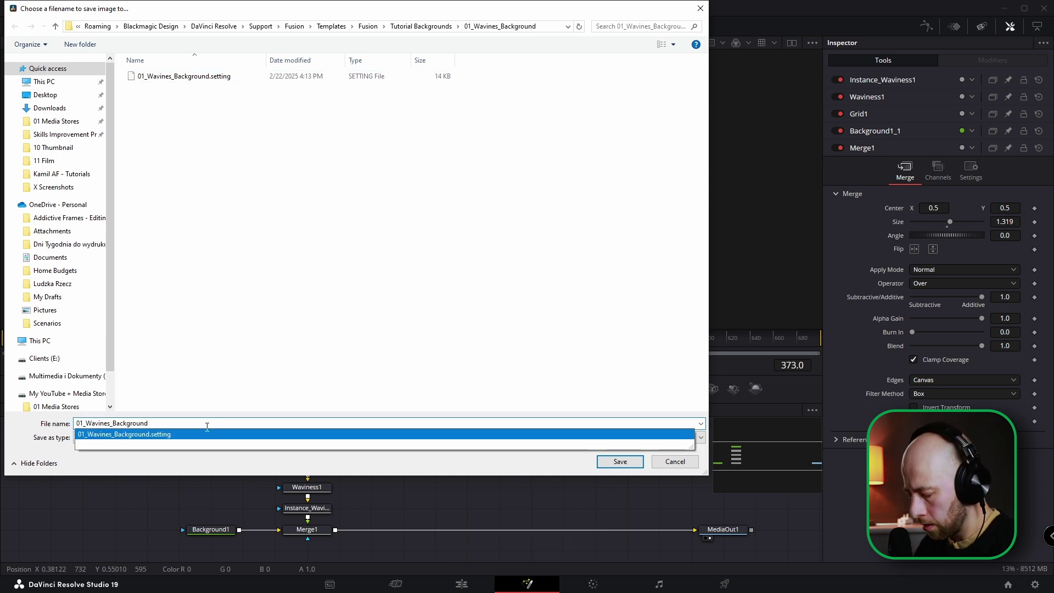
type(".png")
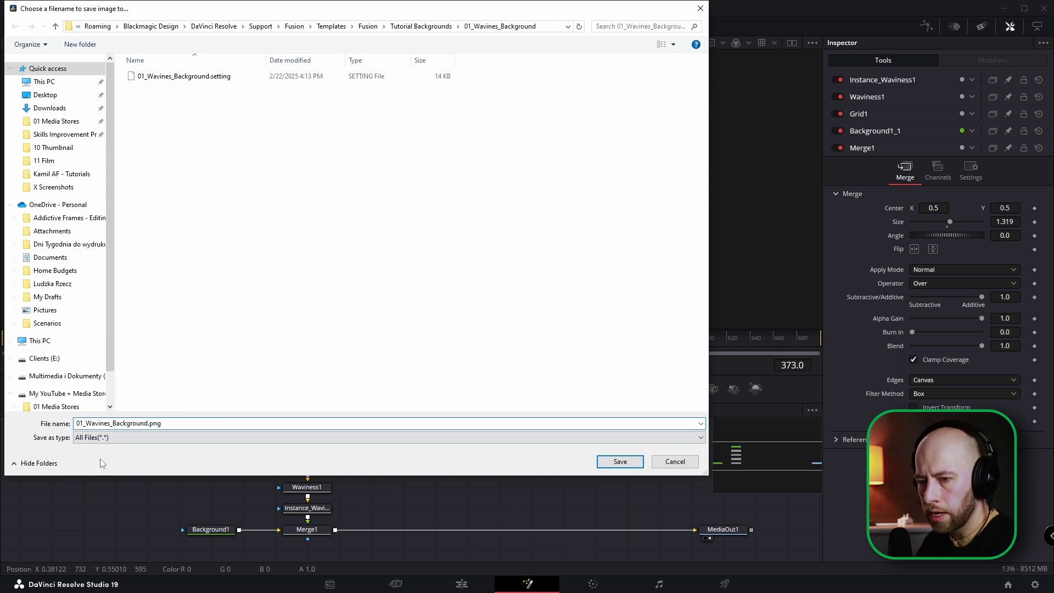
Set the image's file type to PNG Files and save it
left_click(100, 438)
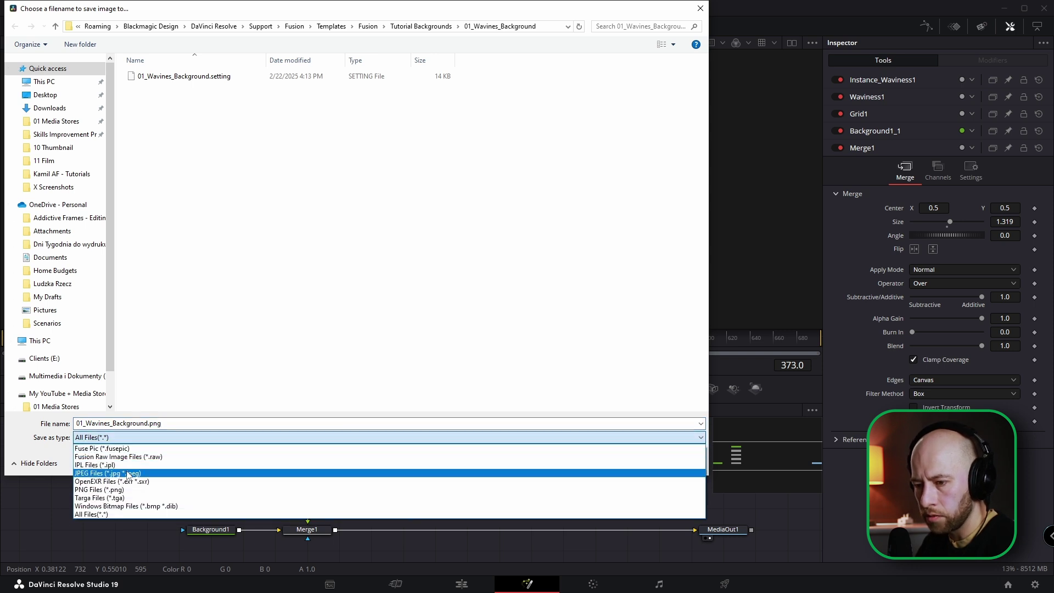
left_click(138, 490)
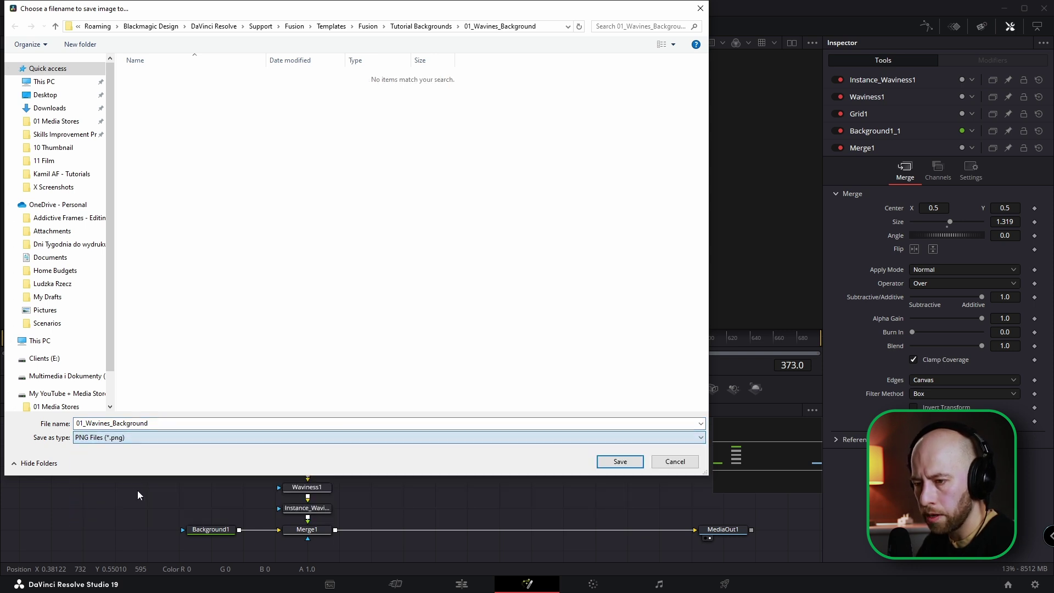
left_click(612, 464)
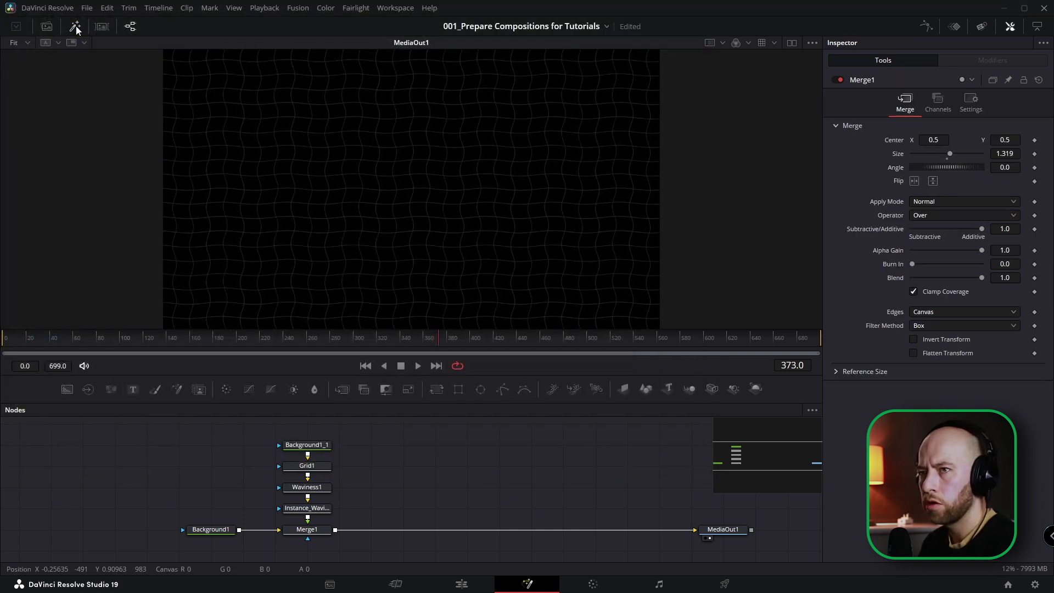
Add the 01_Wavines_Background template from the Tutorial Backgrounds category of the Fusion templates to the node graph
left_click(75, 27)
left_click(7, 65)
left_click(17, 87)
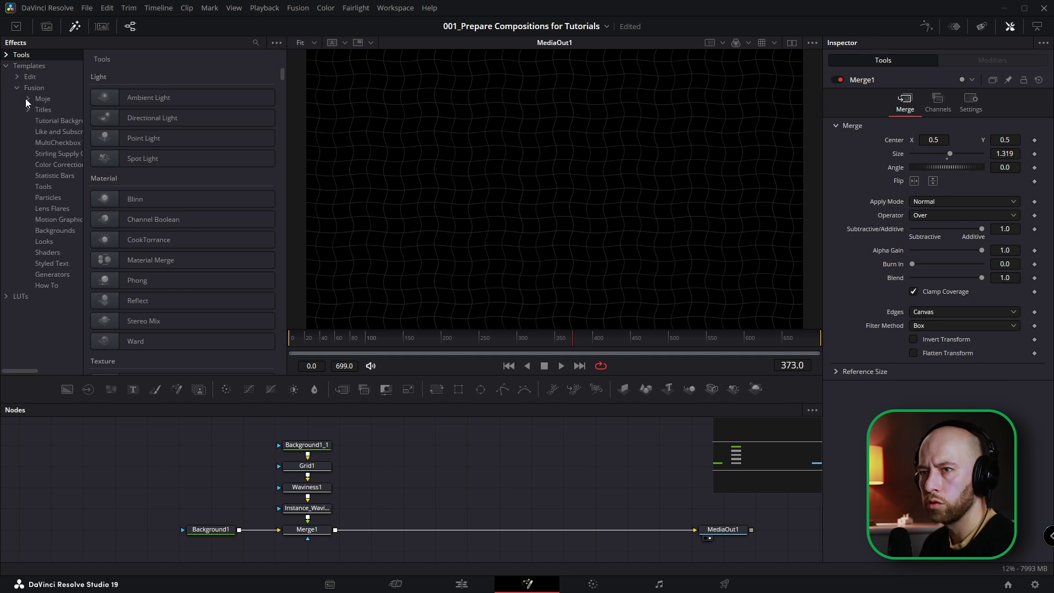
left_click(52, 121)
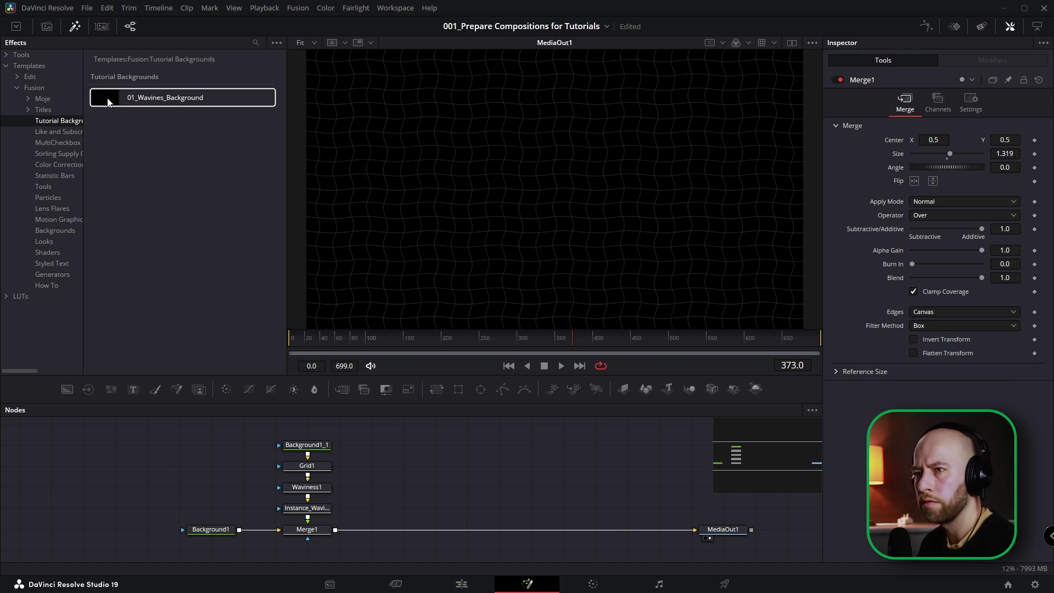
left_click_drag(110, 100, 433, 450)
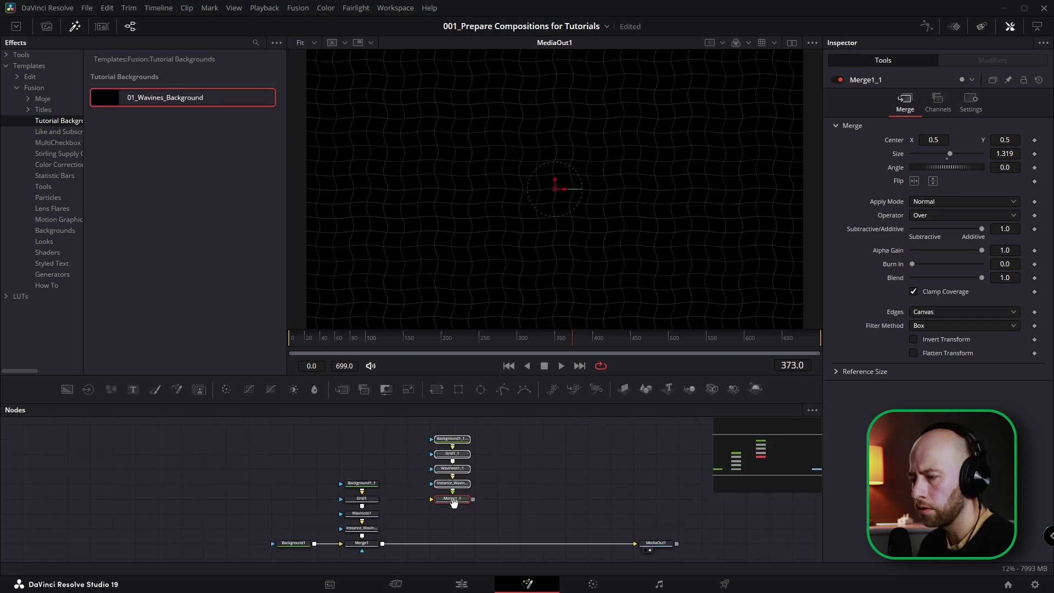
Delete the original wavy grid nodes and insert the template's nodes on the connection between Background1 and MediaOut1
left_click_drag(401, 473, 363, 552)
key("Delete")
left_click_drag(425, 425, 469, 498)
left_click_drag(462, 494, 395, 538)
Move the playhead back to frame 0
left_click_drag(384, 338, 289, 340)
left_click_drag(441, 486, 422, 469)
scroll(423, 468, "down", 2)
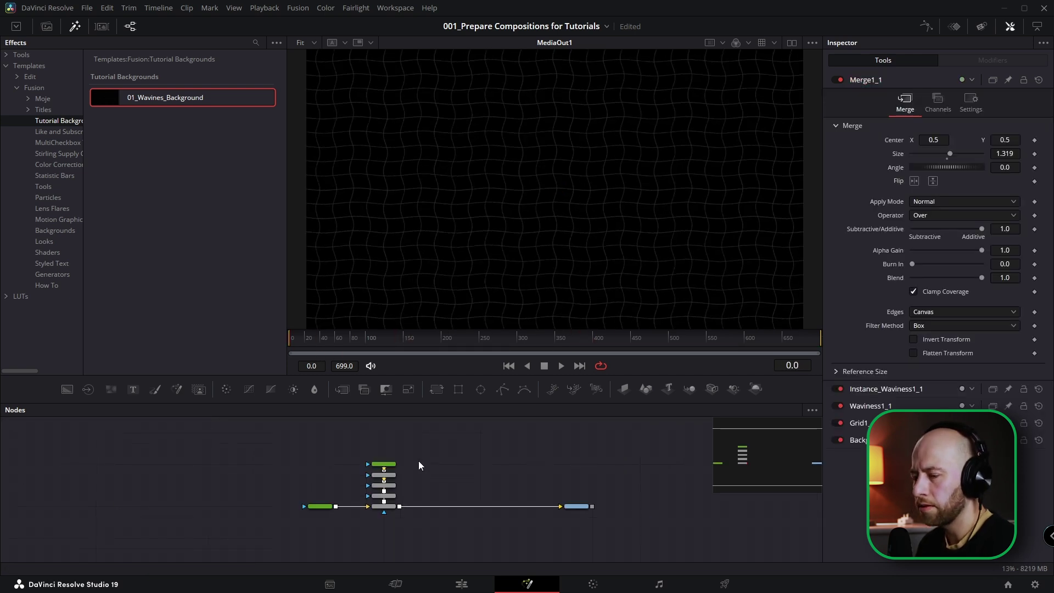